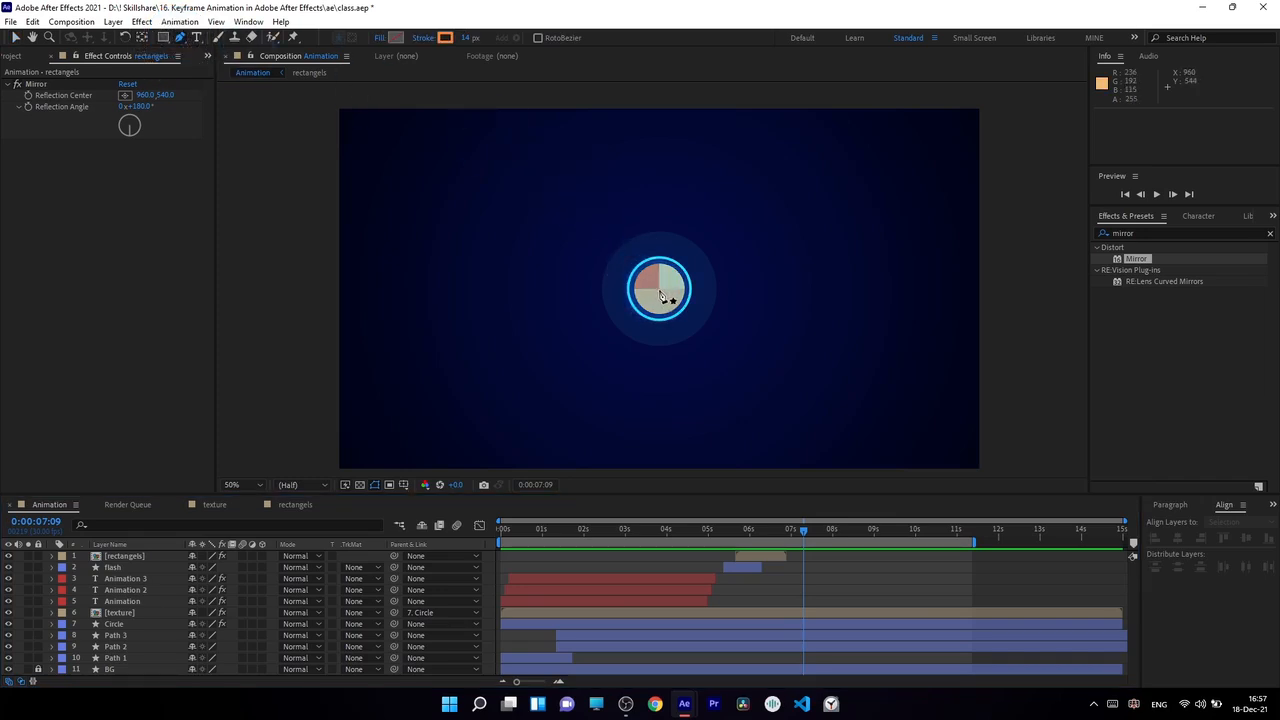
Draw a straight horizontal line with the Pen tool from the composition centre to the near edge of the right-hand blue rectangle
scroll(660, 295, "up", 5)
scroll(689, 337, "up", 1)
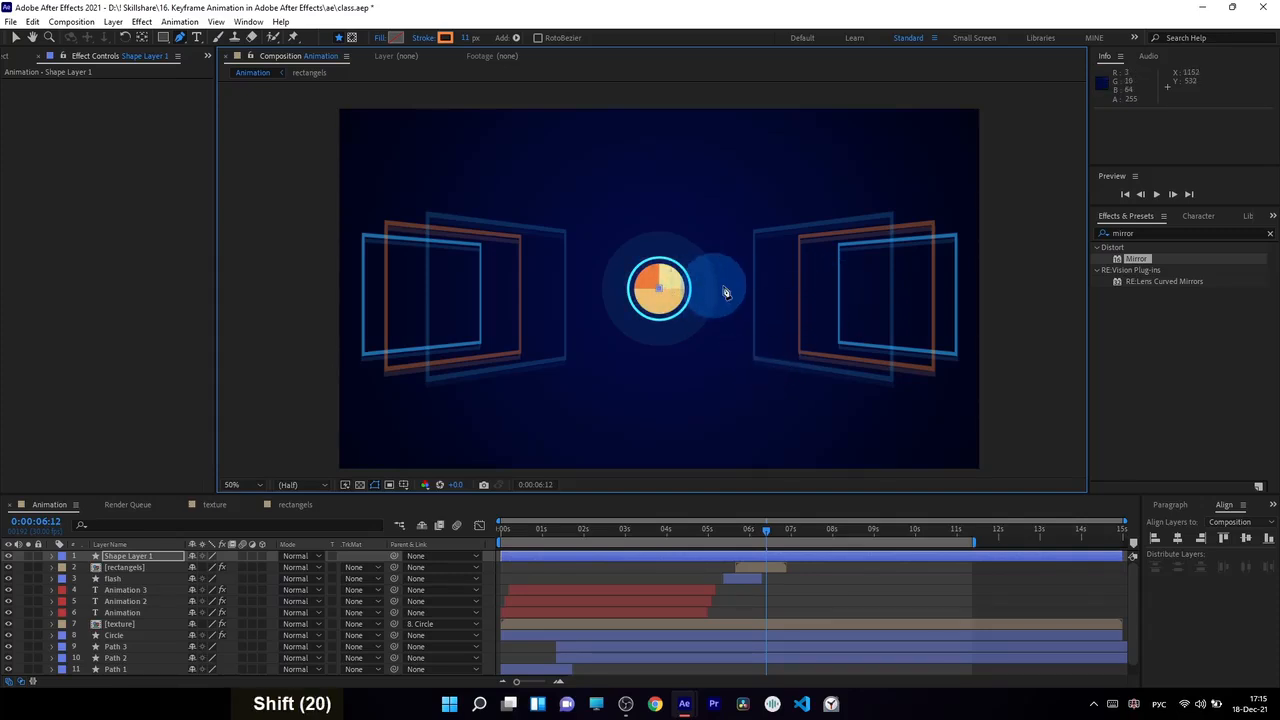
left_click(841, 290, "shift")
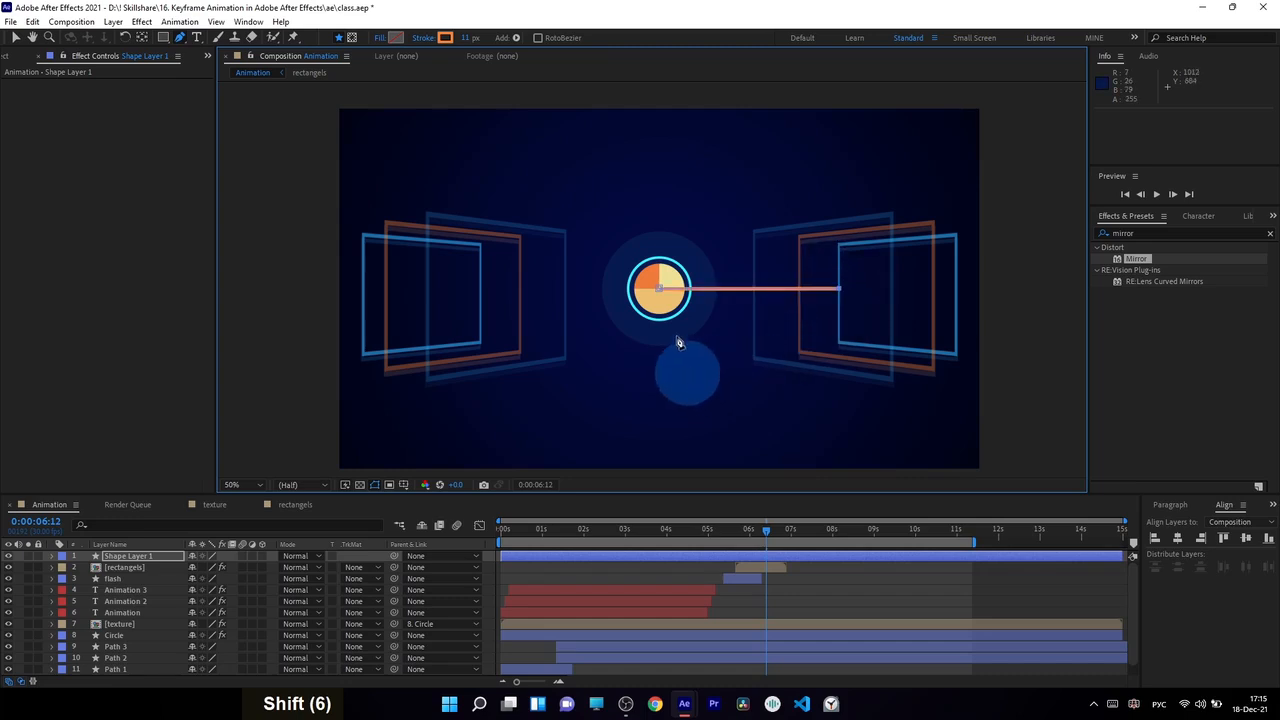
Review the line's stroke colour and stroke type, keeping the solid orange stroke
left_click(445, 38)
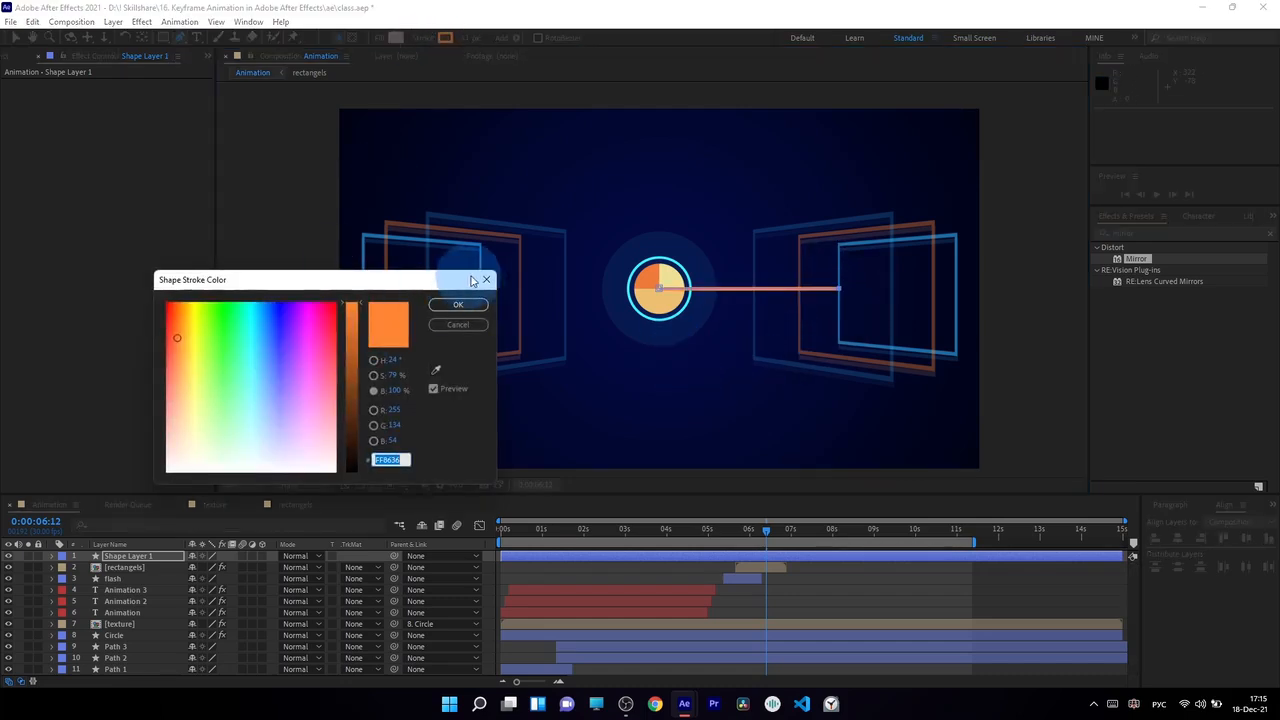
left_click(456, 303)
left_click(423, 38)
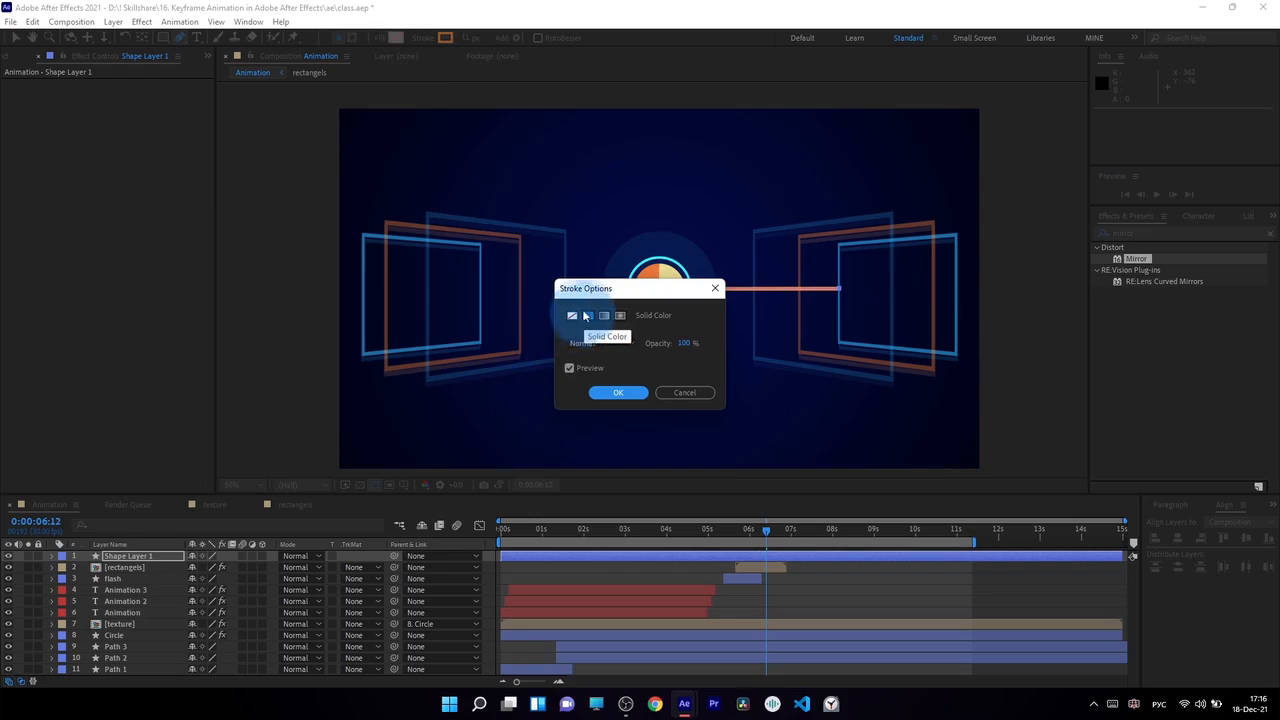
left_click(617, 391)
left_click(445, 39)
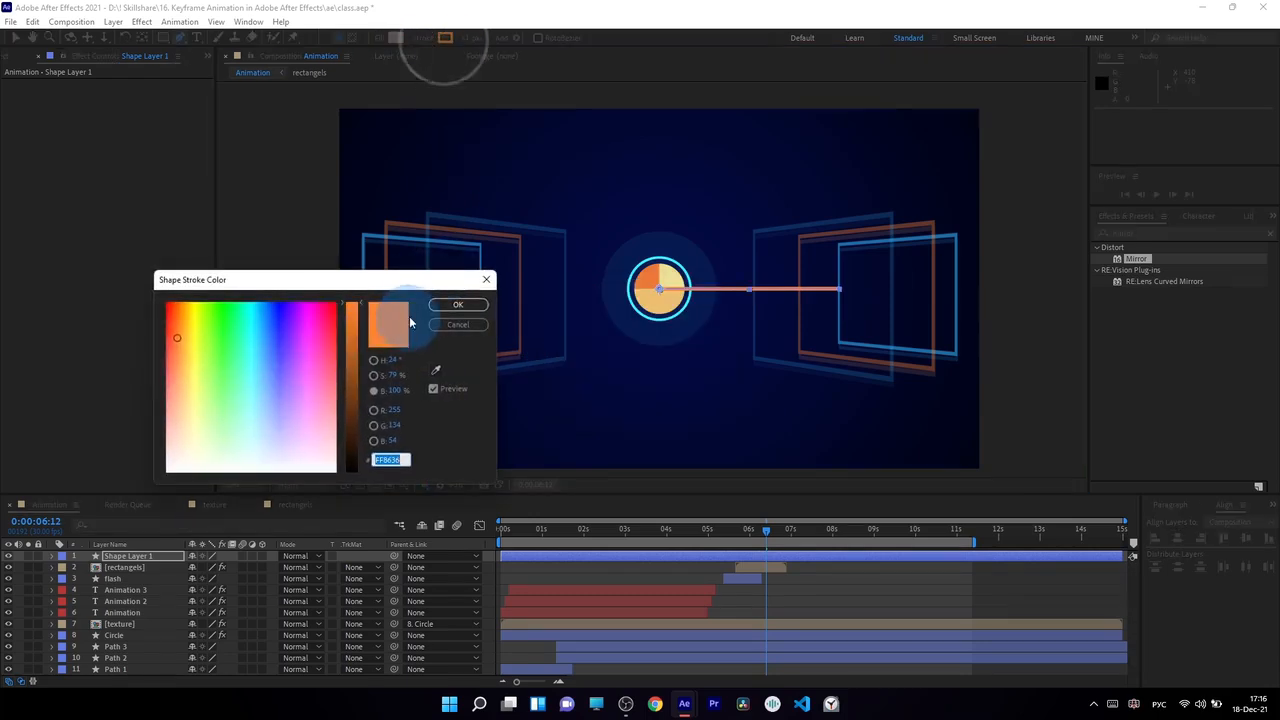
left_click(487, 281)
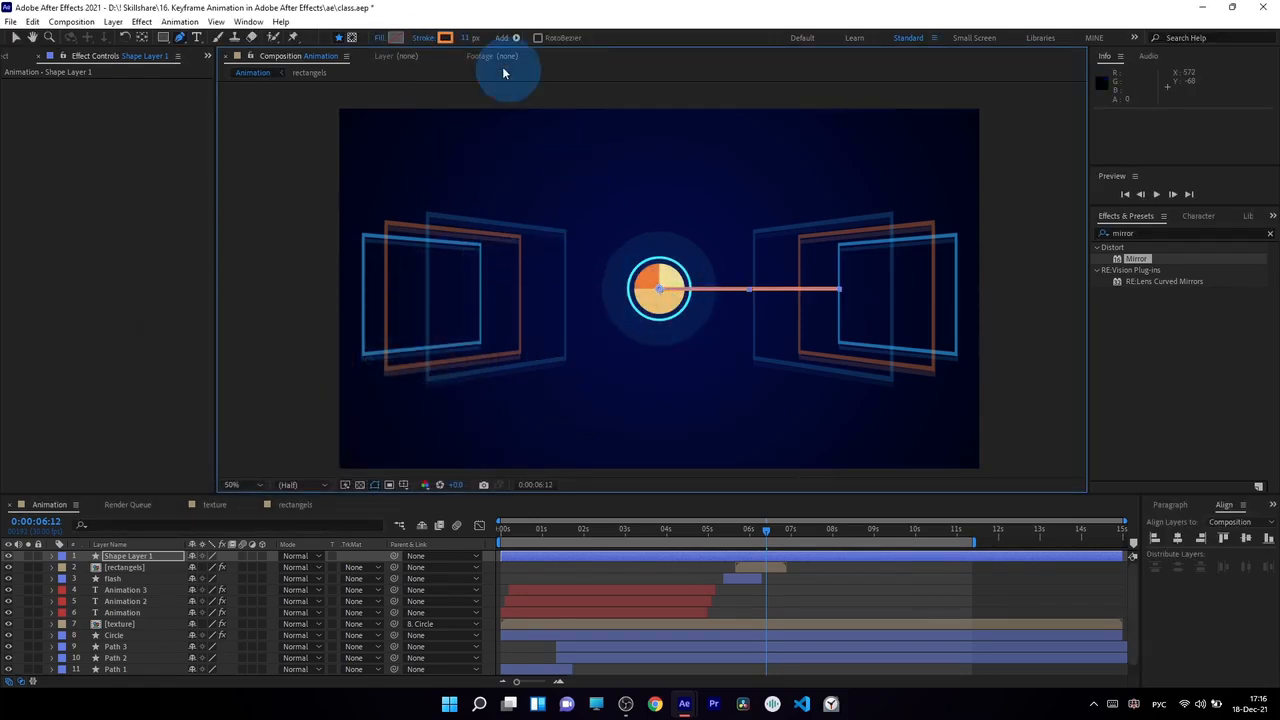
Set the line's stroke width to 9 px and rename its shape layer as twist
left_click(470, 38)
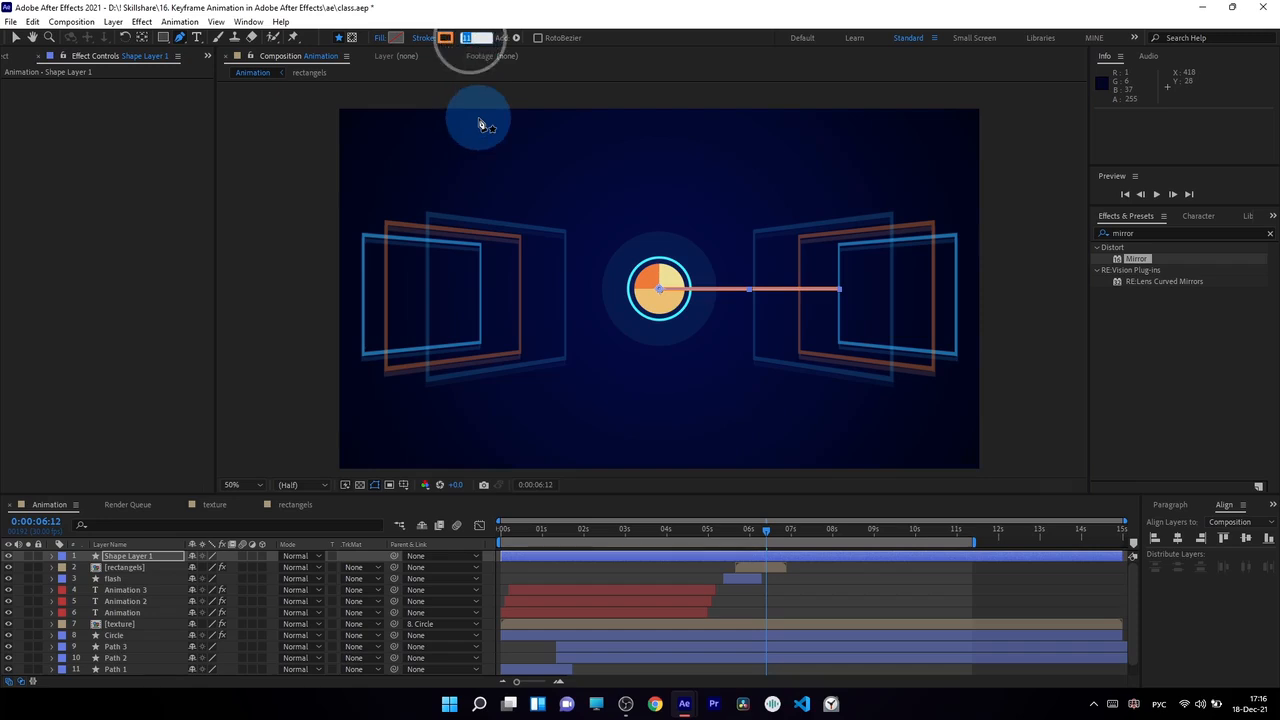
left_click(145, 560)
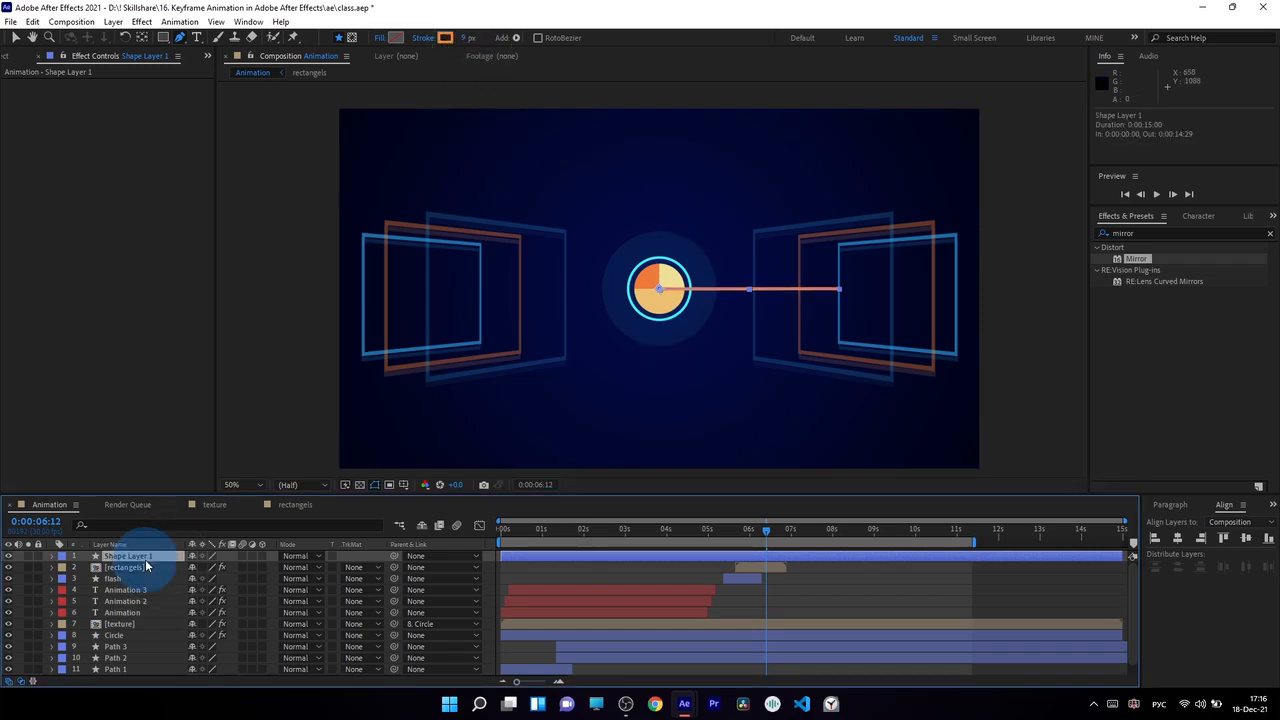
key("Return")
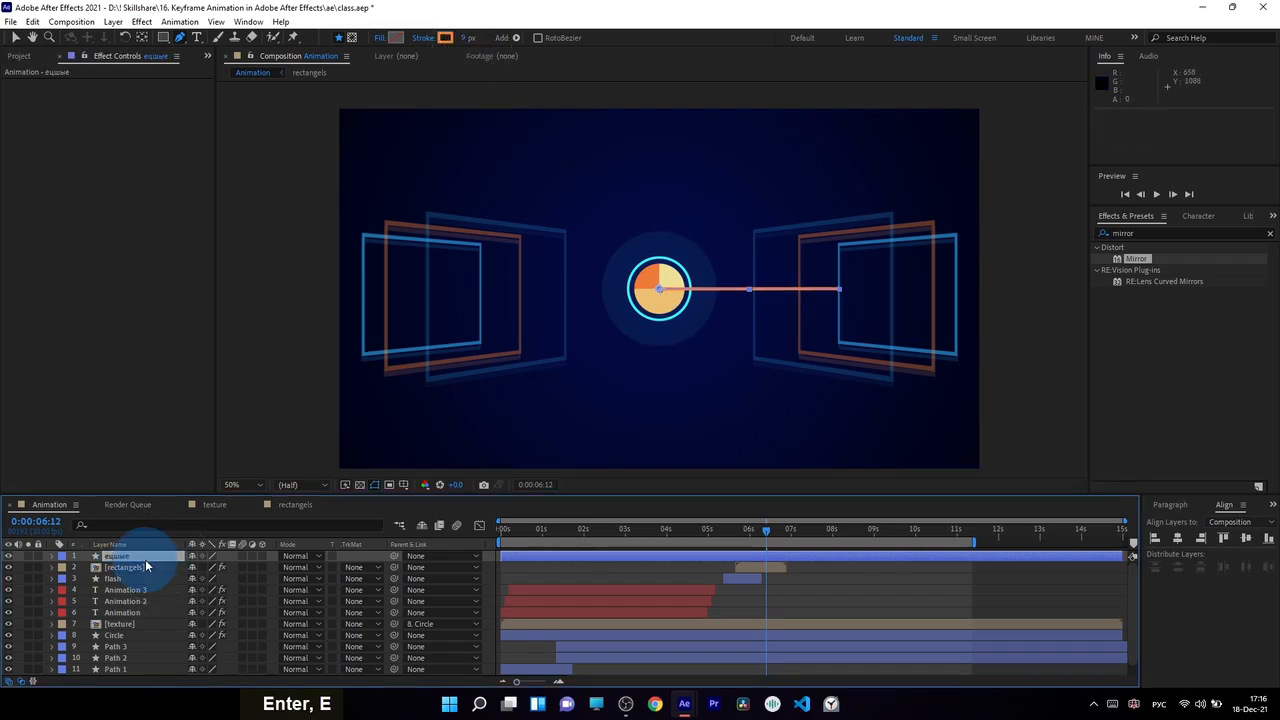
Add a Twist operator to the twist layer and set its angle to 722
left_click(52, 556)
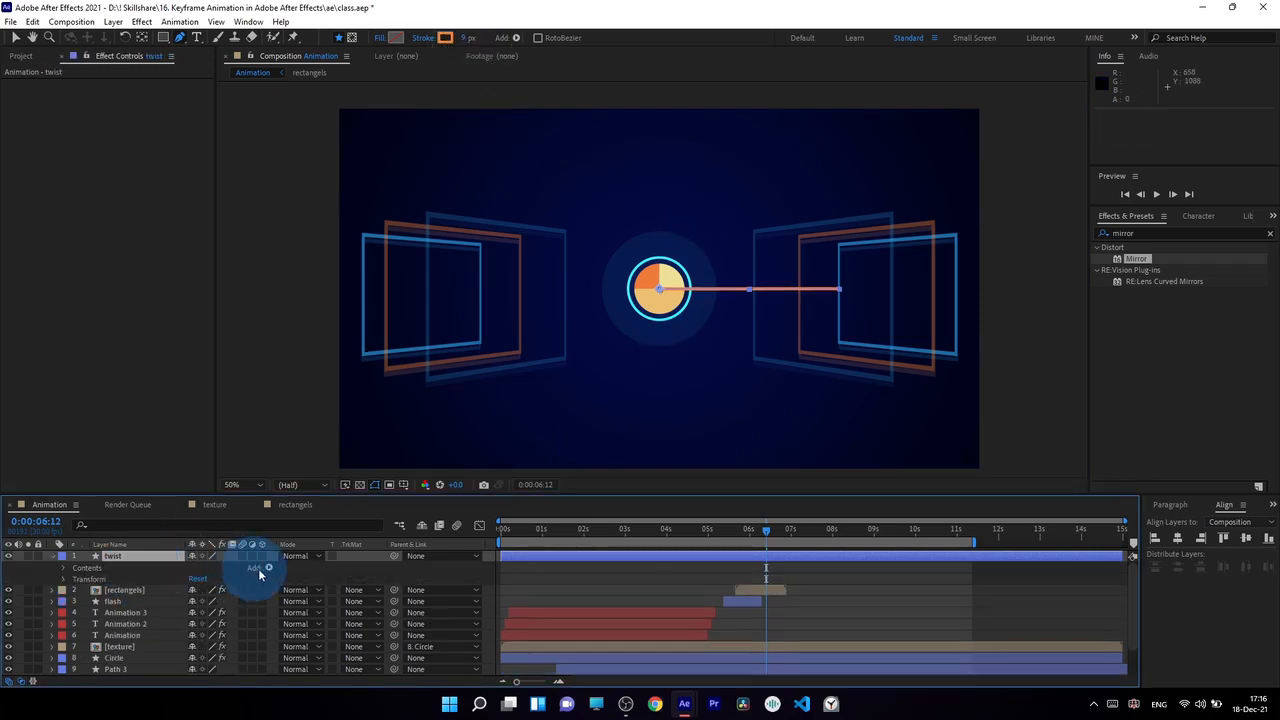
left_click(269, 568)
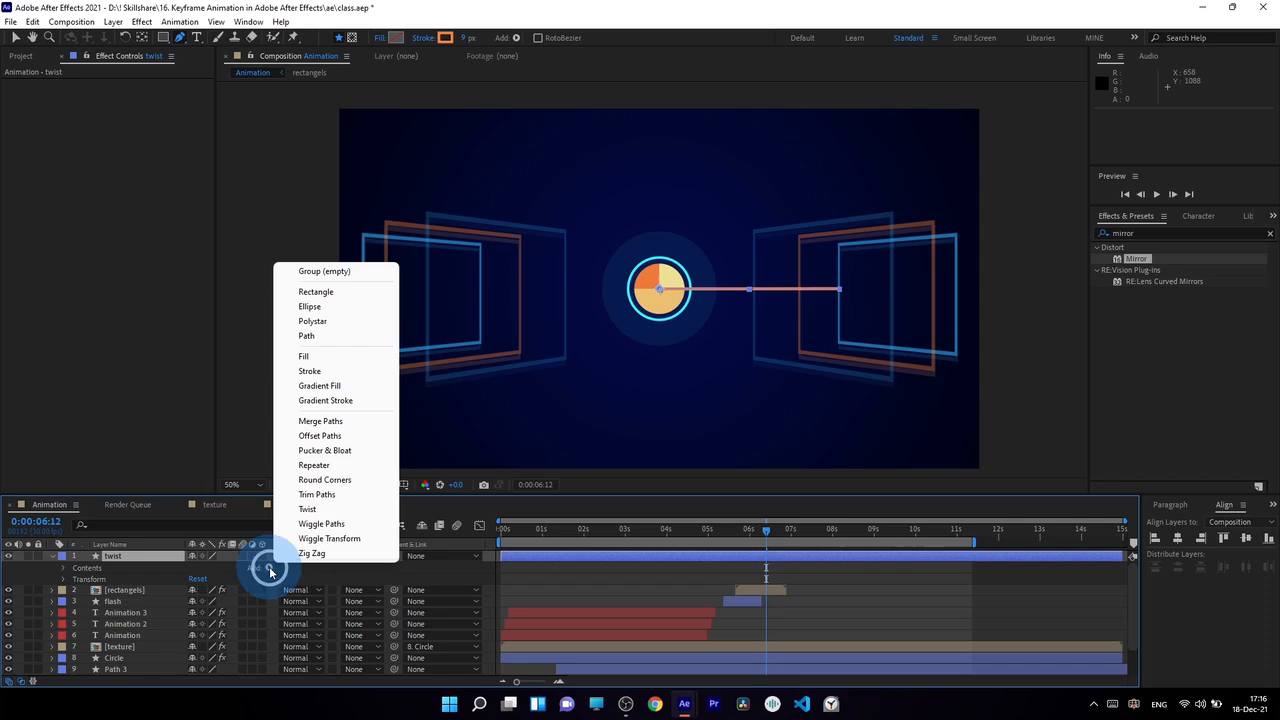
left_click(307, 510)
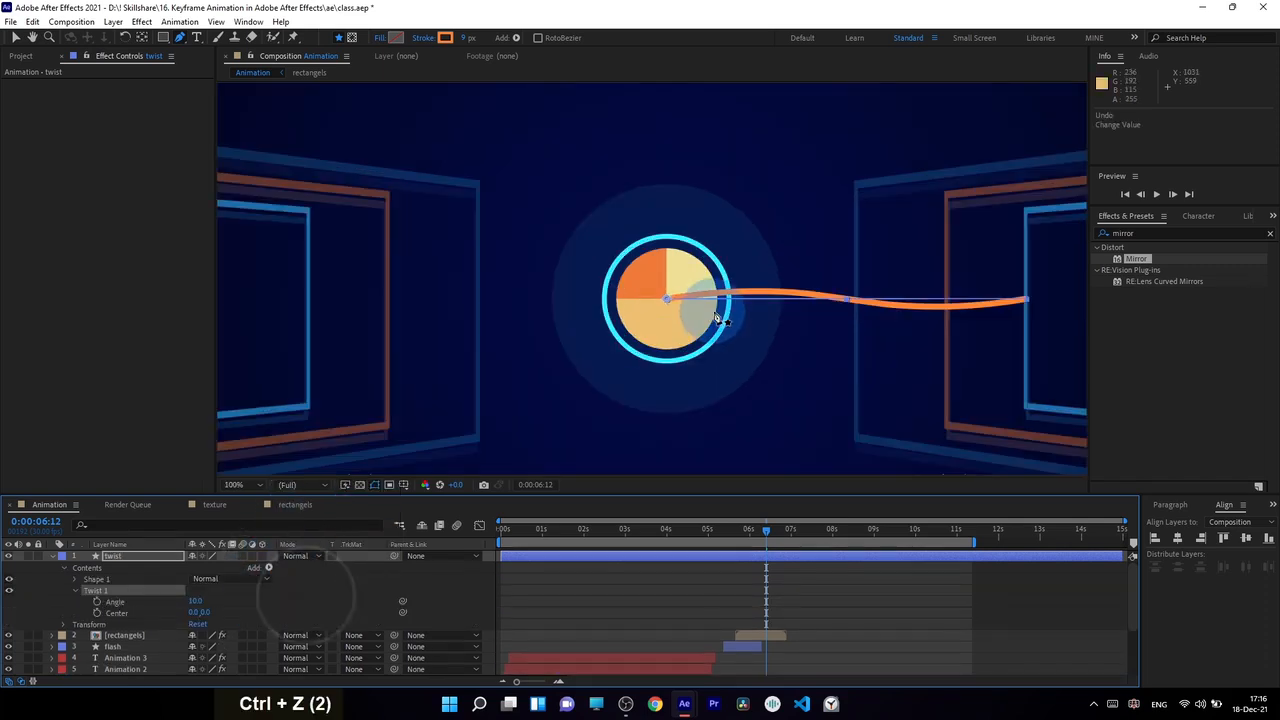
scroll(714, 314, "down", 1)
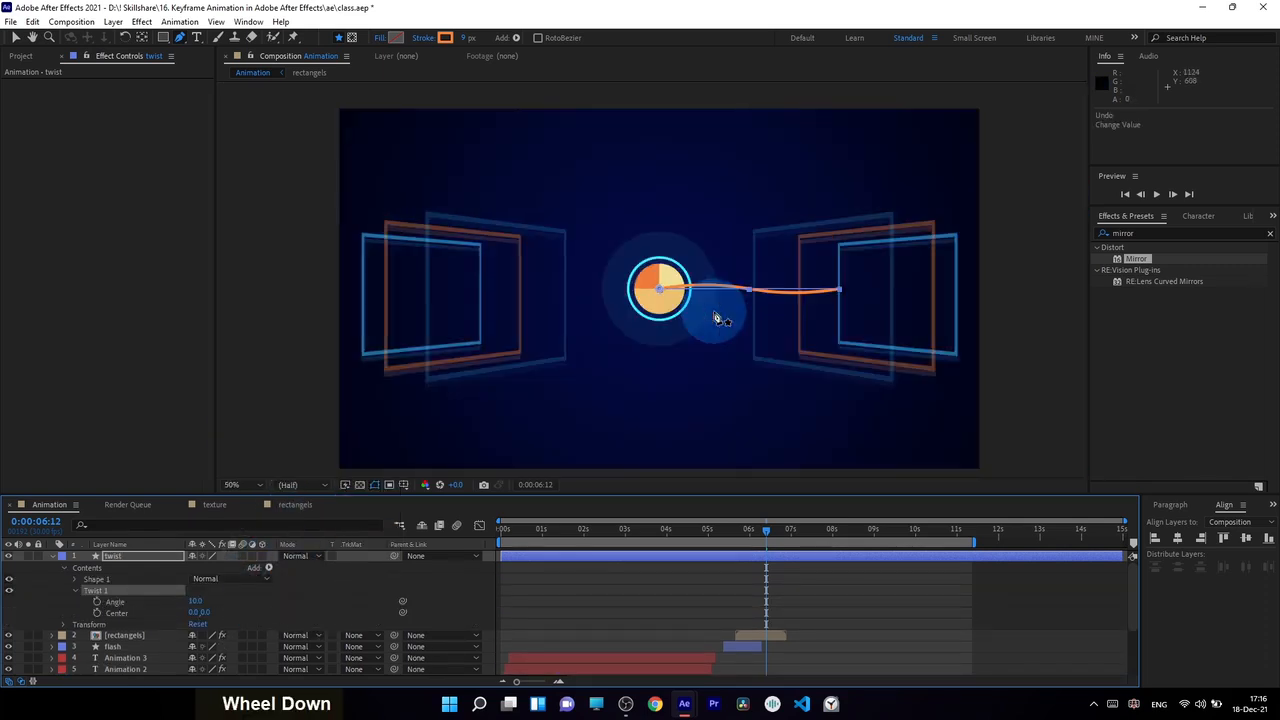
left_click_drag(213, 598, 287, 645)
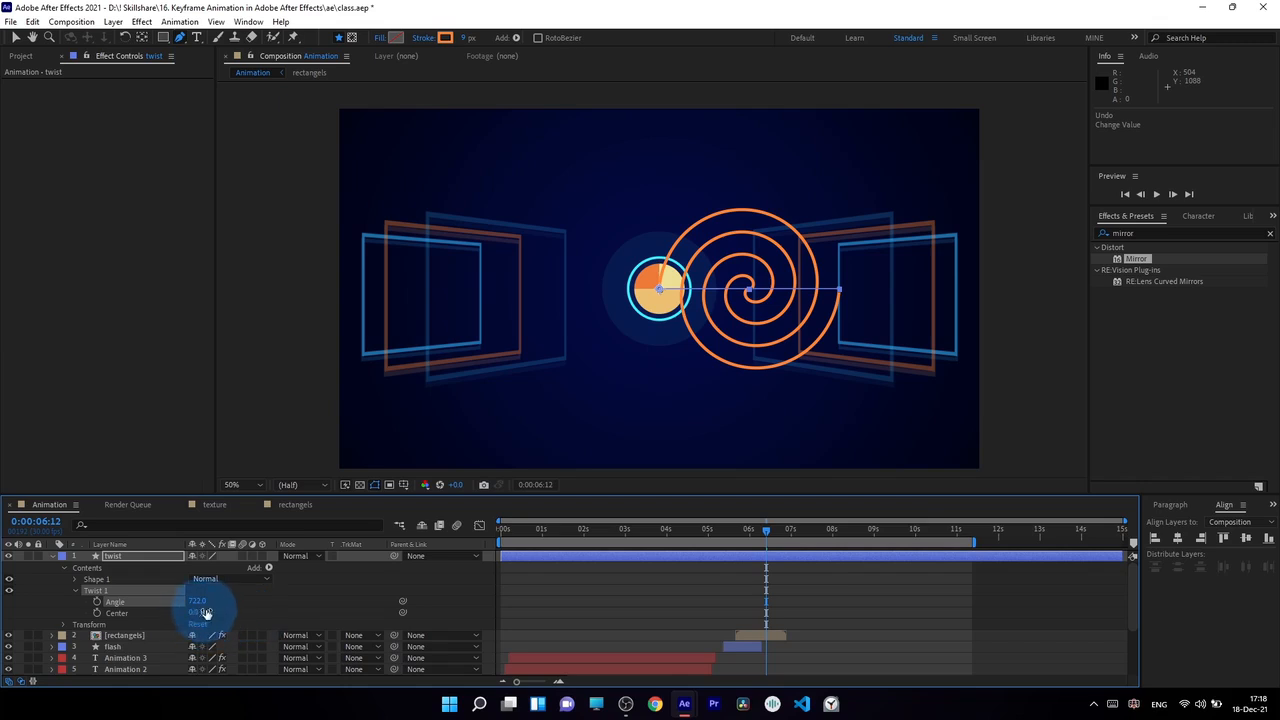
Offset the Twist centre to 353, 0 and set its angle to 1287 to form a larger spiral
left_click_drag(206, 613, 597, 490)
key("ctrl+z")
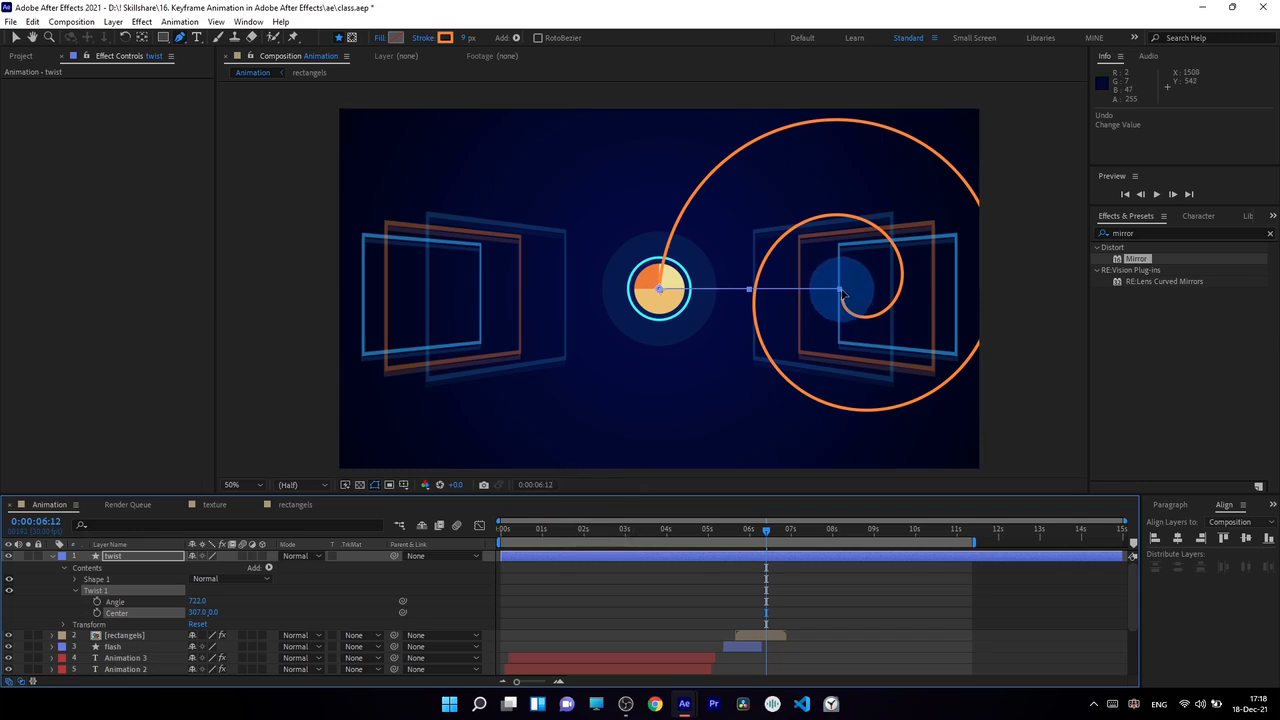
left_click(200, 612)
left_click(645, 298)
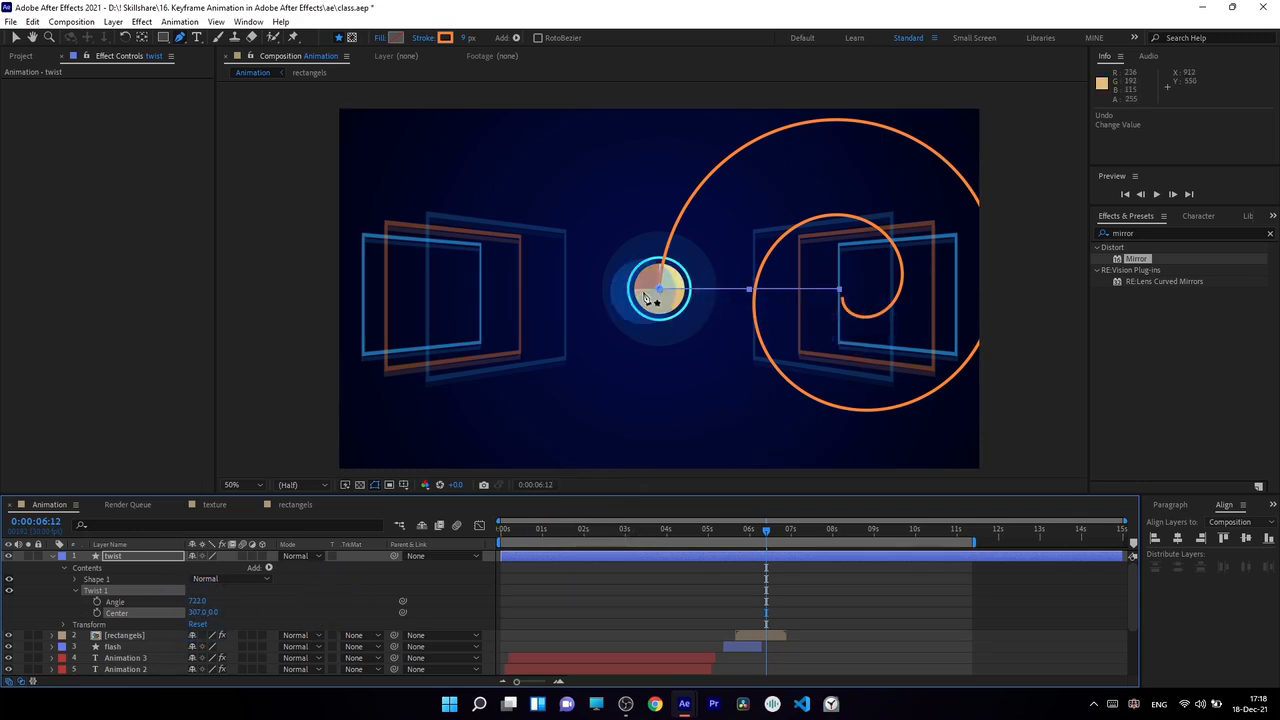
left_click(825, 291)
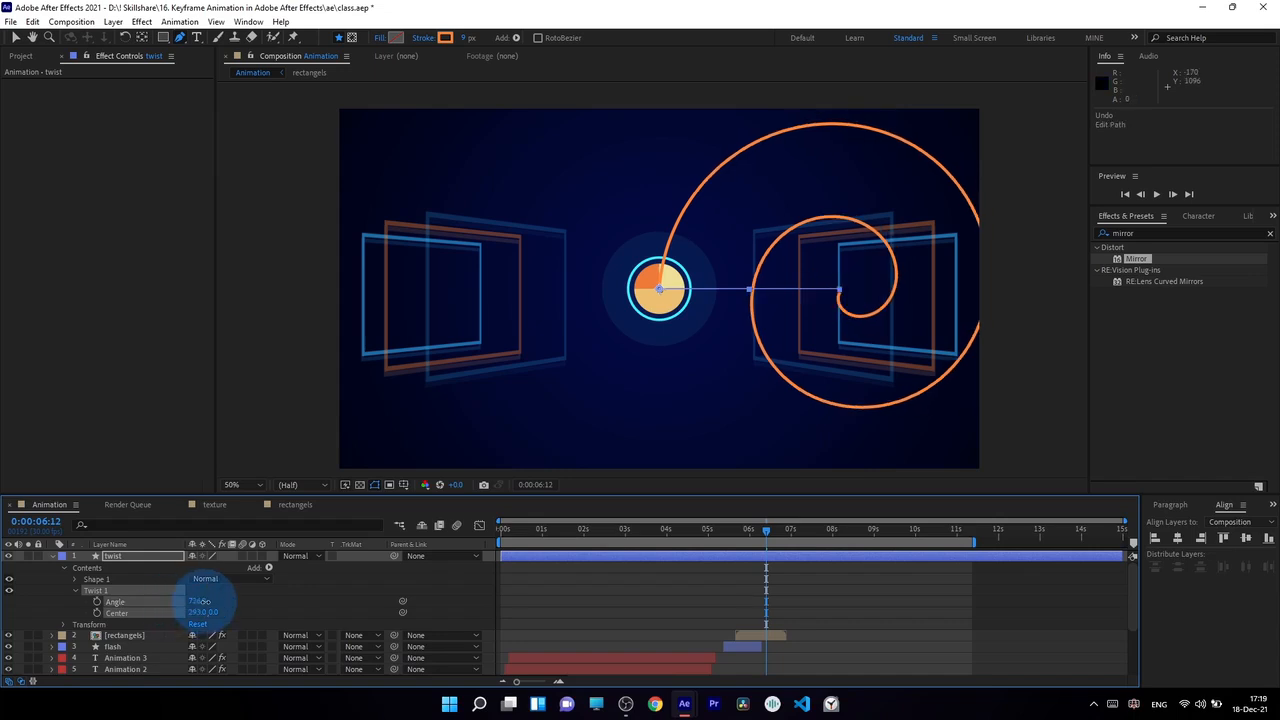
left_click_drag(205, 601, 245, 614)
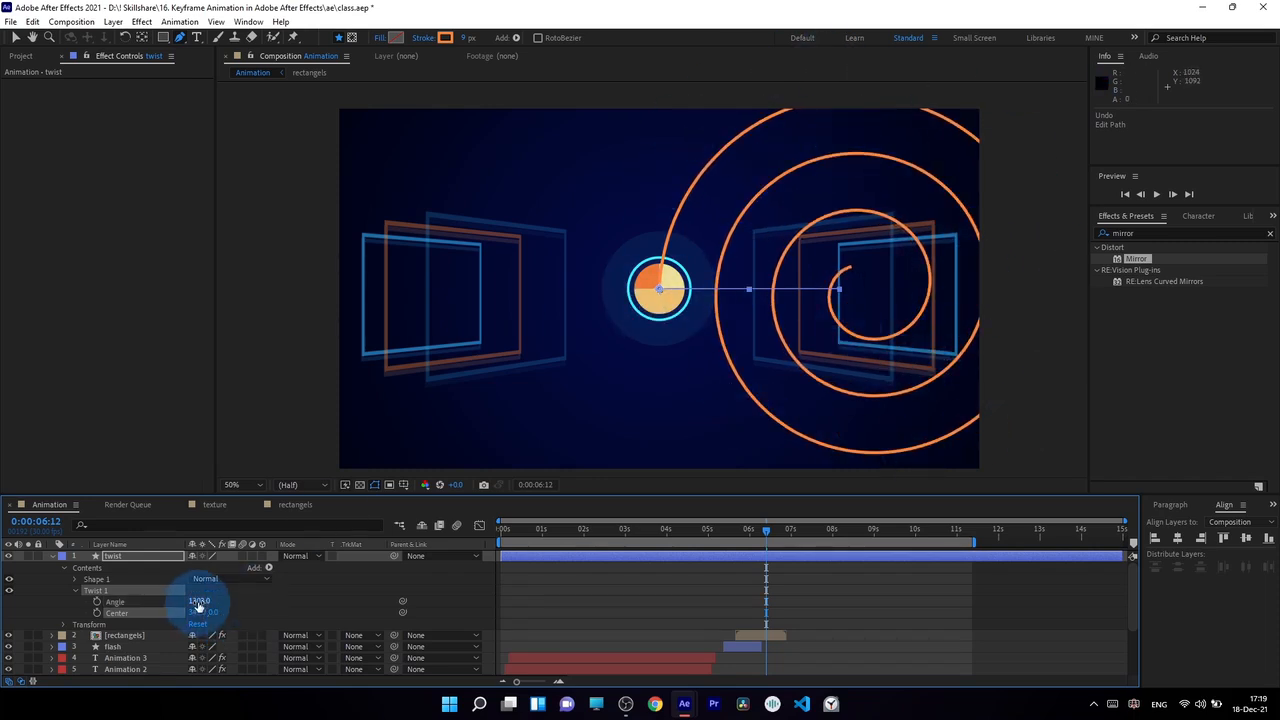
left_click_drag(200, 601, 56, 609)
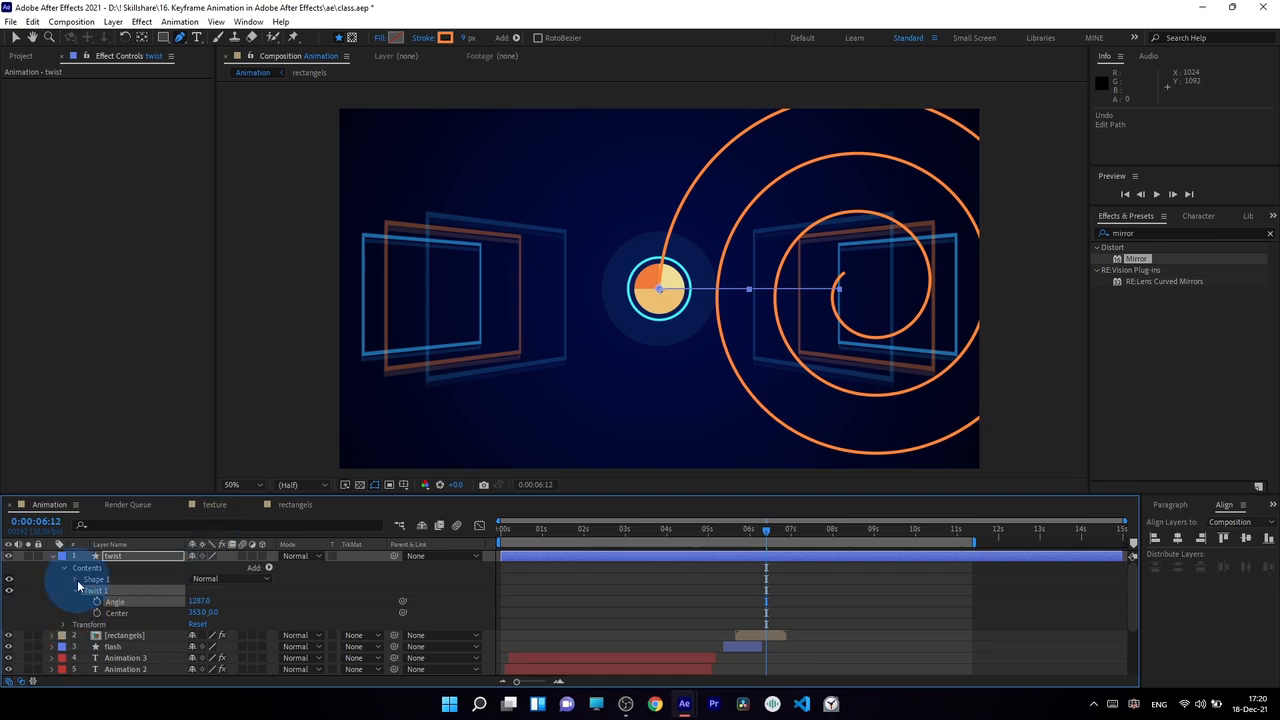
Change the spiral stroke's line cap to Round Cap
left_click(76, 581)
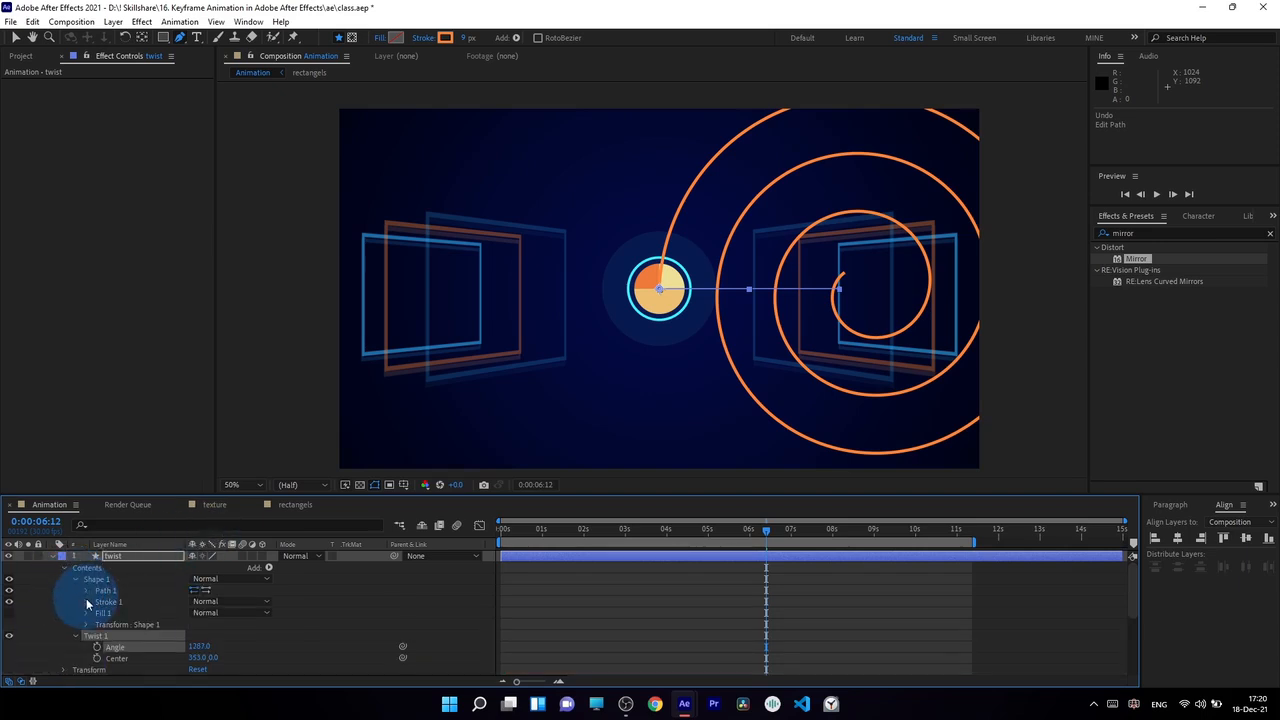
left_click(86, 600)
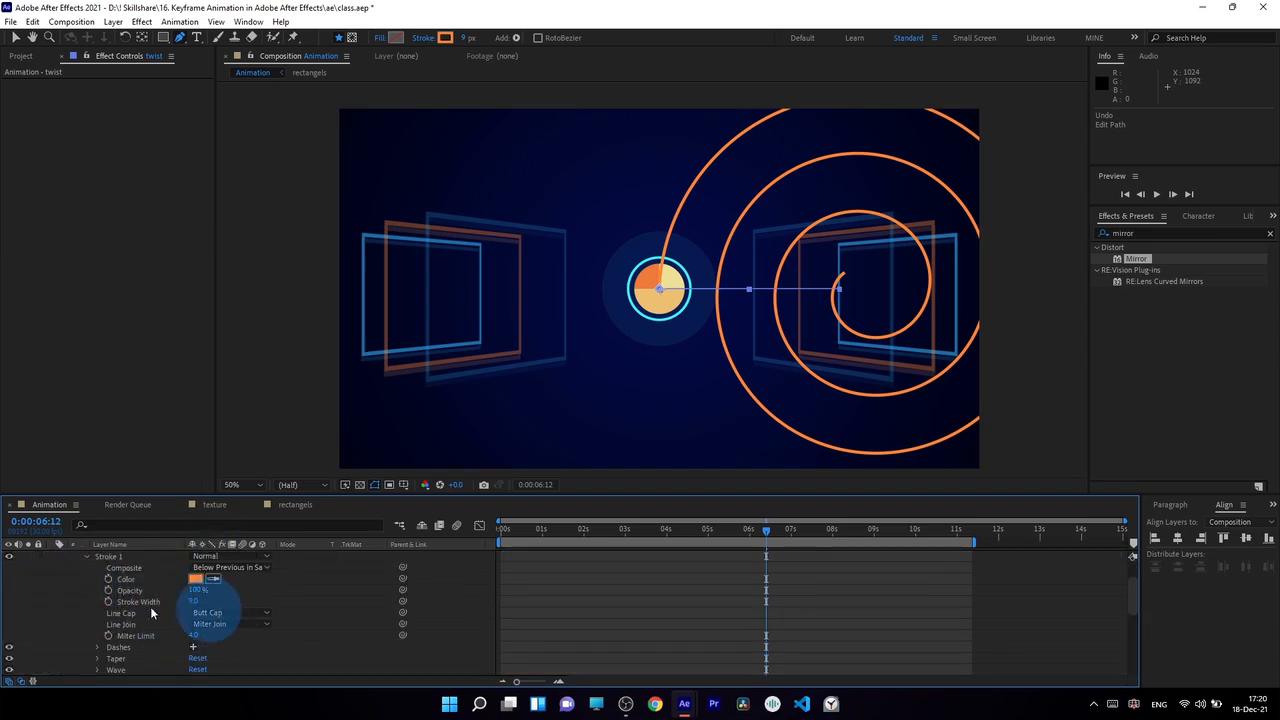
left_click(220, 615)
left_click(226, 639)
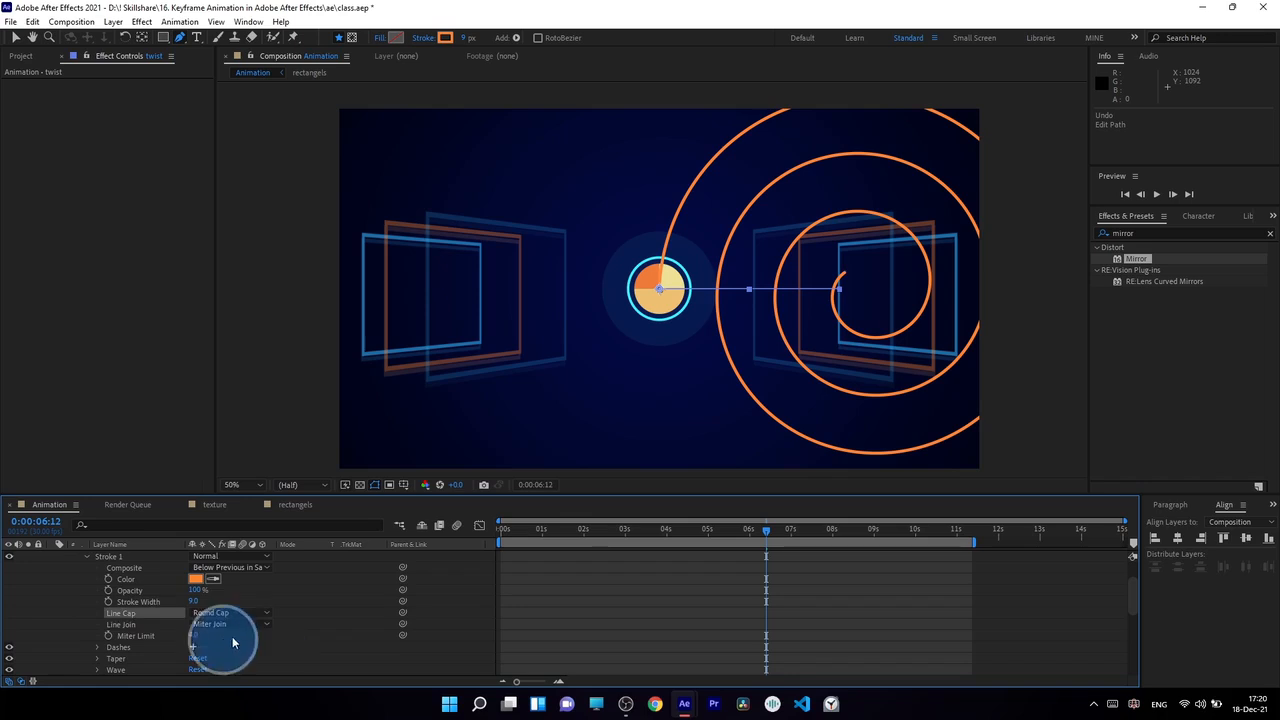
Scale the twist layer to 48% and set its stroke width to 15 px
scroll(95, 626, "up", 4)
left_click(117, 557)
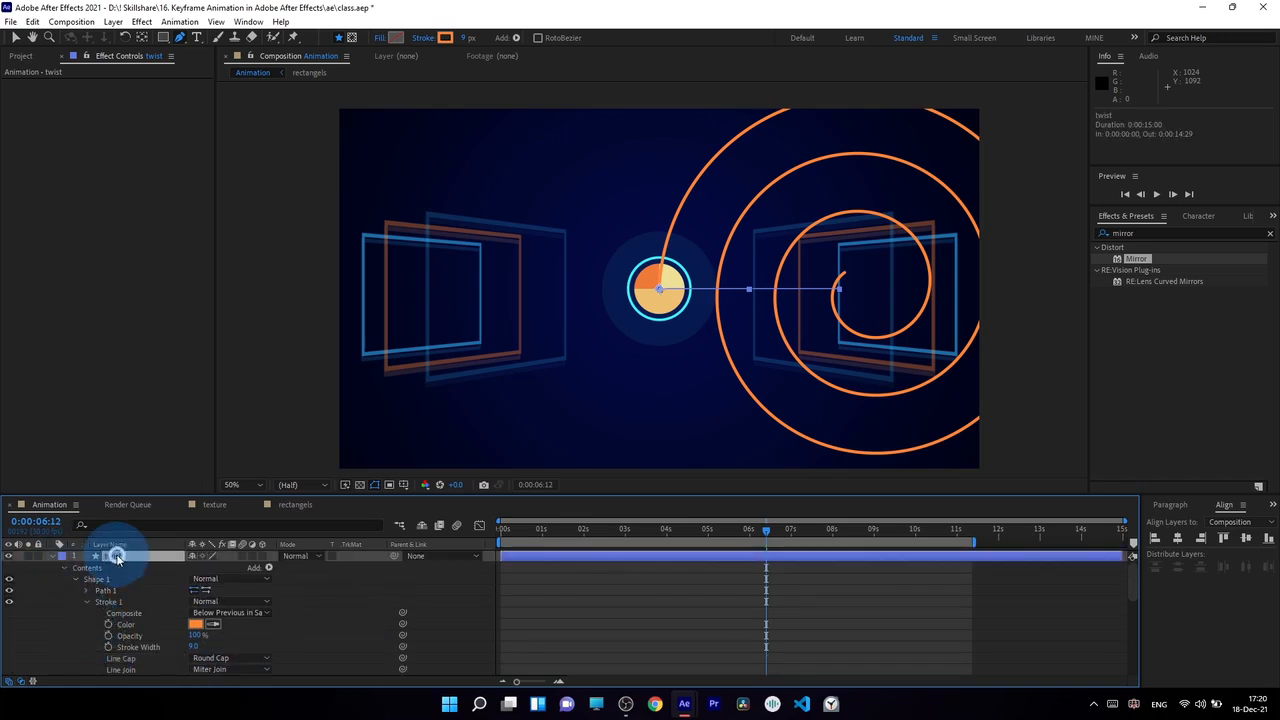
key("ctrl+z")
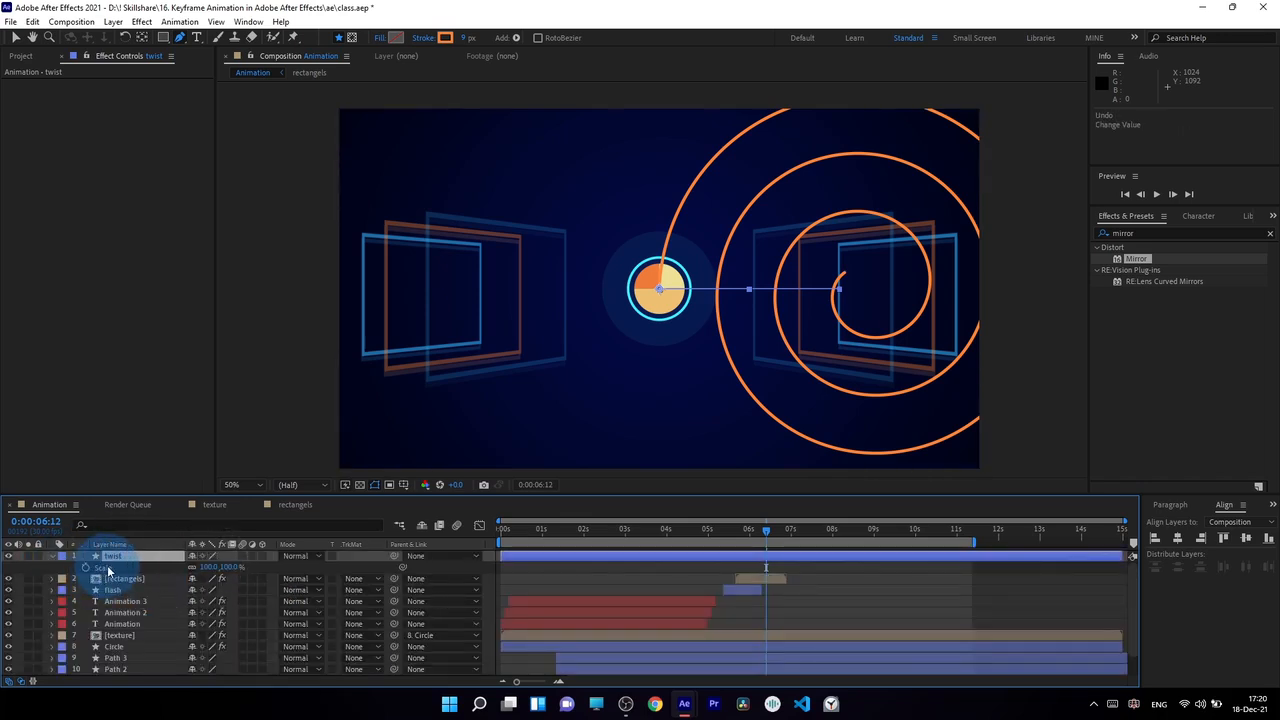
left_click_drag(214, 566, 175, 566)
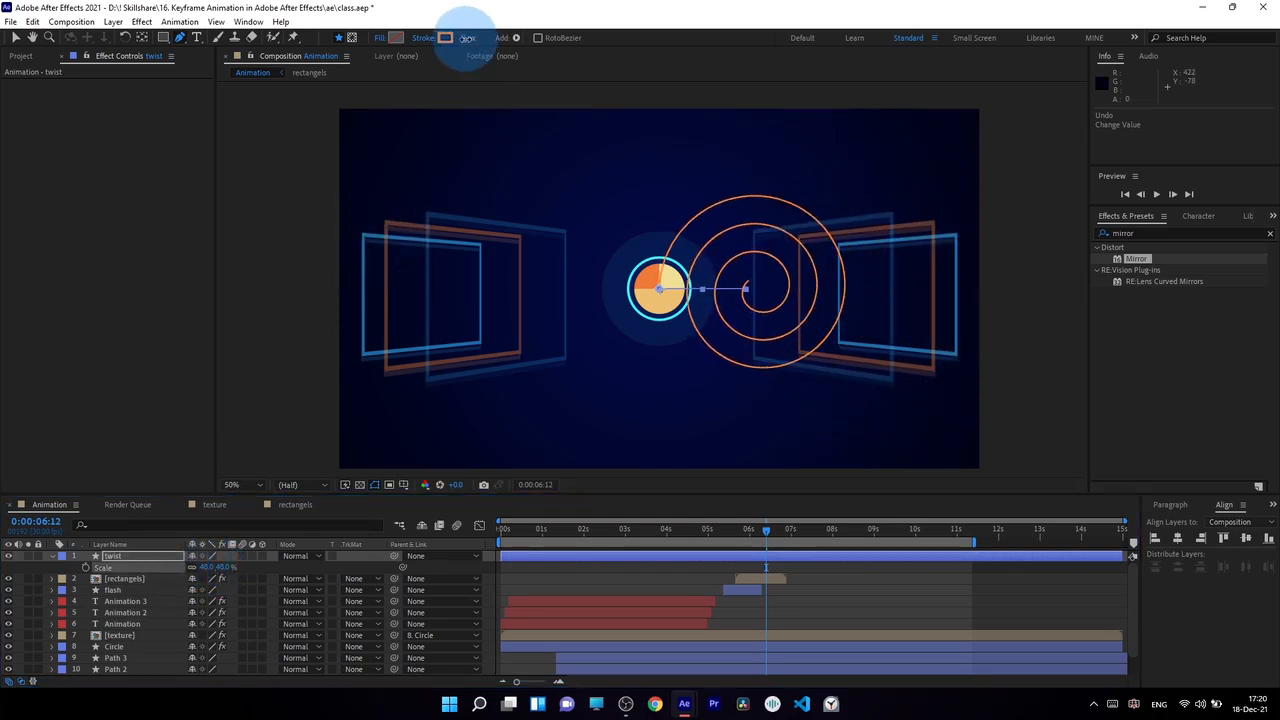
mouse_move(470, 39)
left_mouse_down()
mouse_move(486, 40)
mouse_move(469, 40)
left_mouse_up()
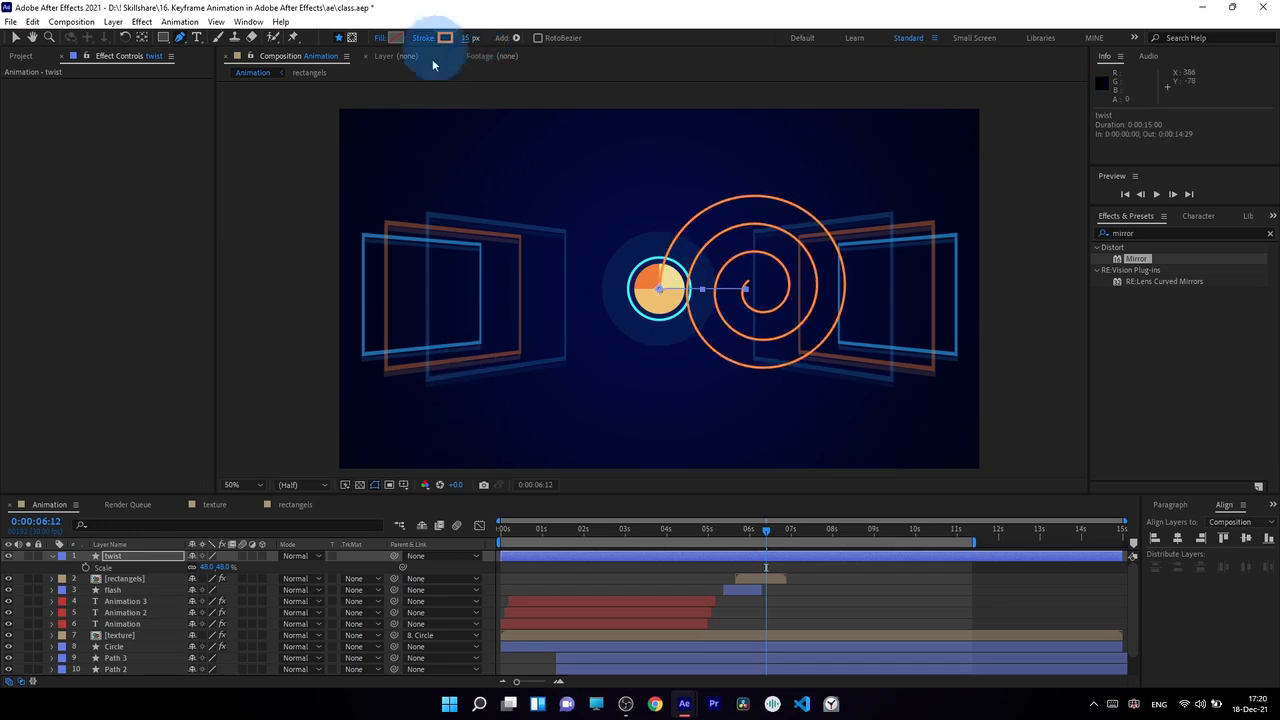
Add a Repeater to the twist layer's contents and set it to 4 copies
left_click(53, 556)
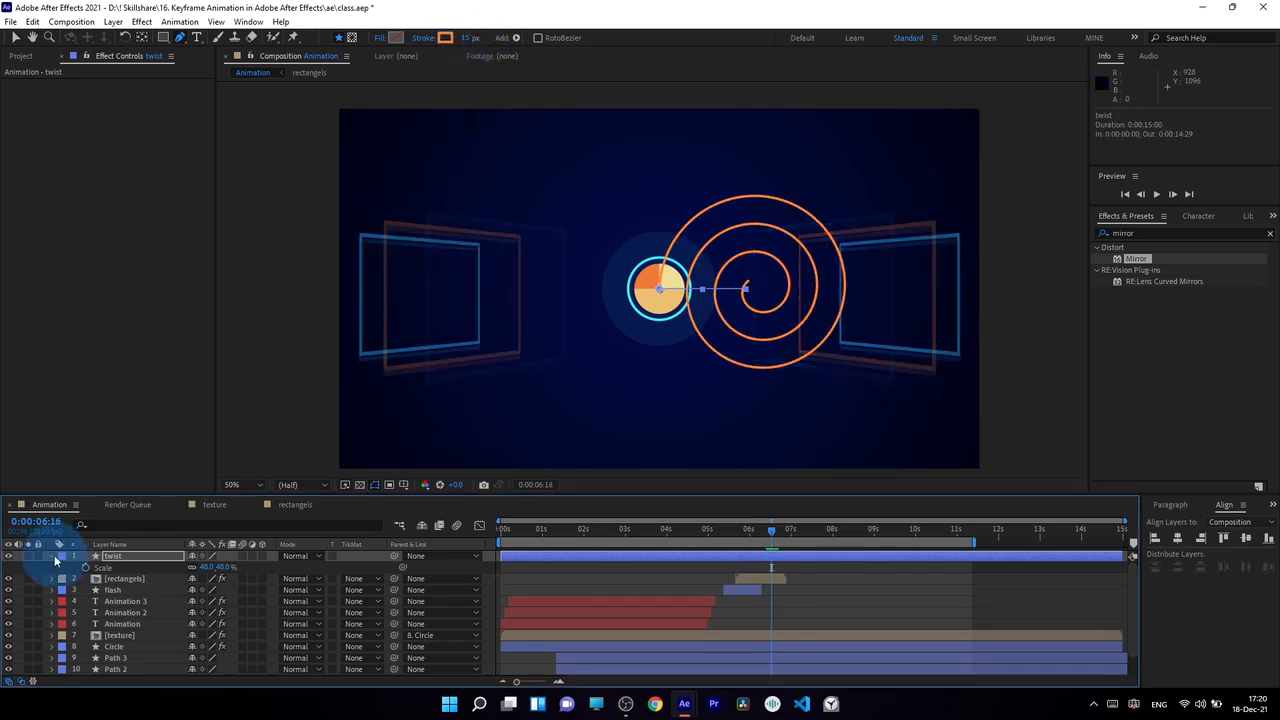
left_click(53, 556)
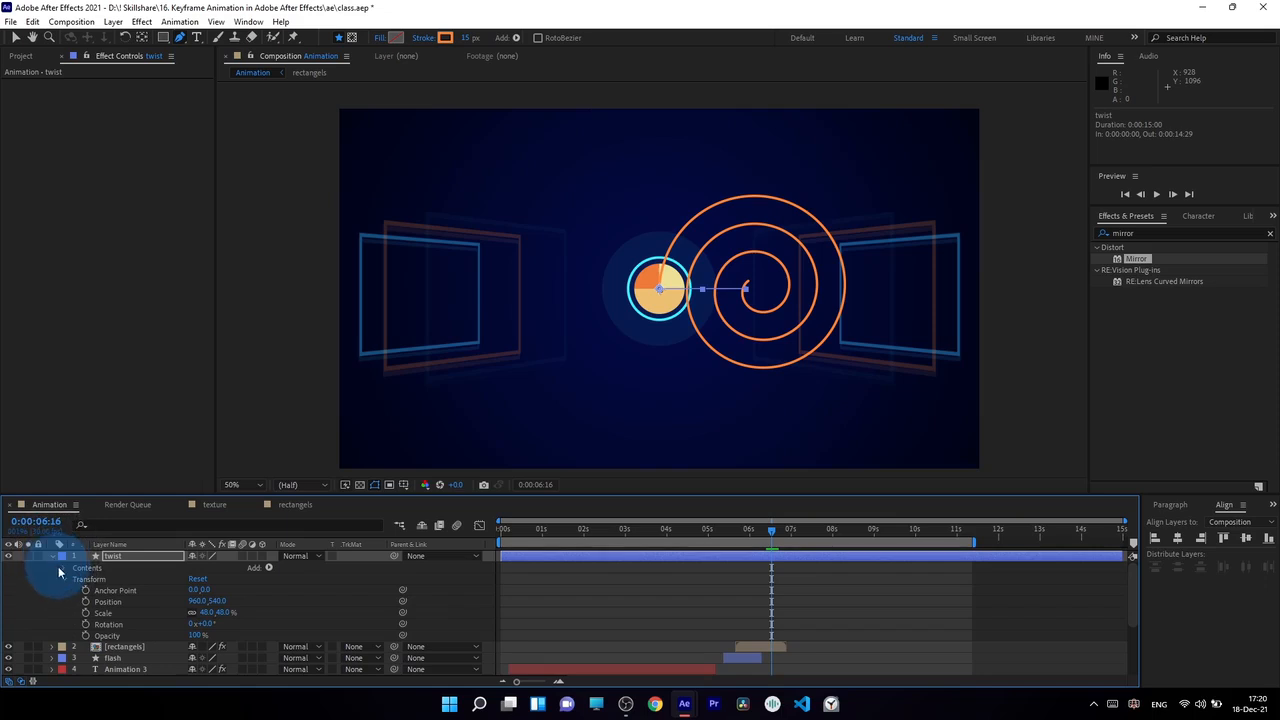
left_click(91, 568)
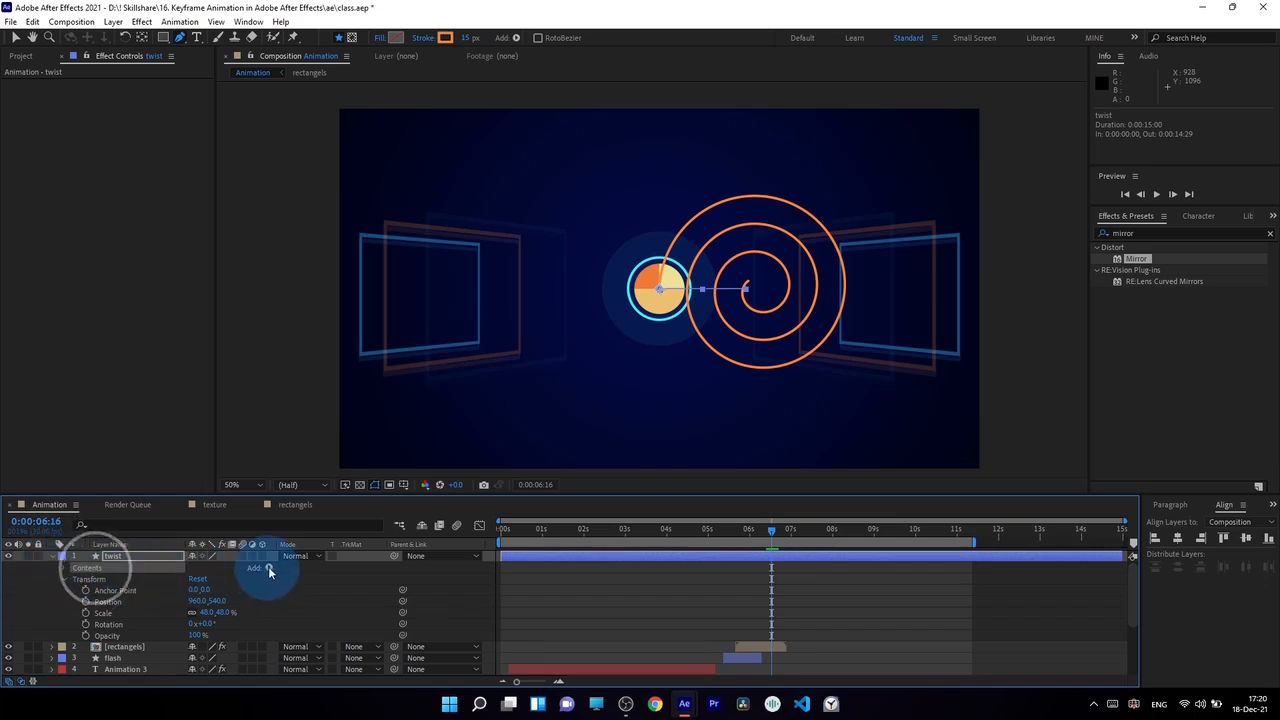
left_click(268, 569)
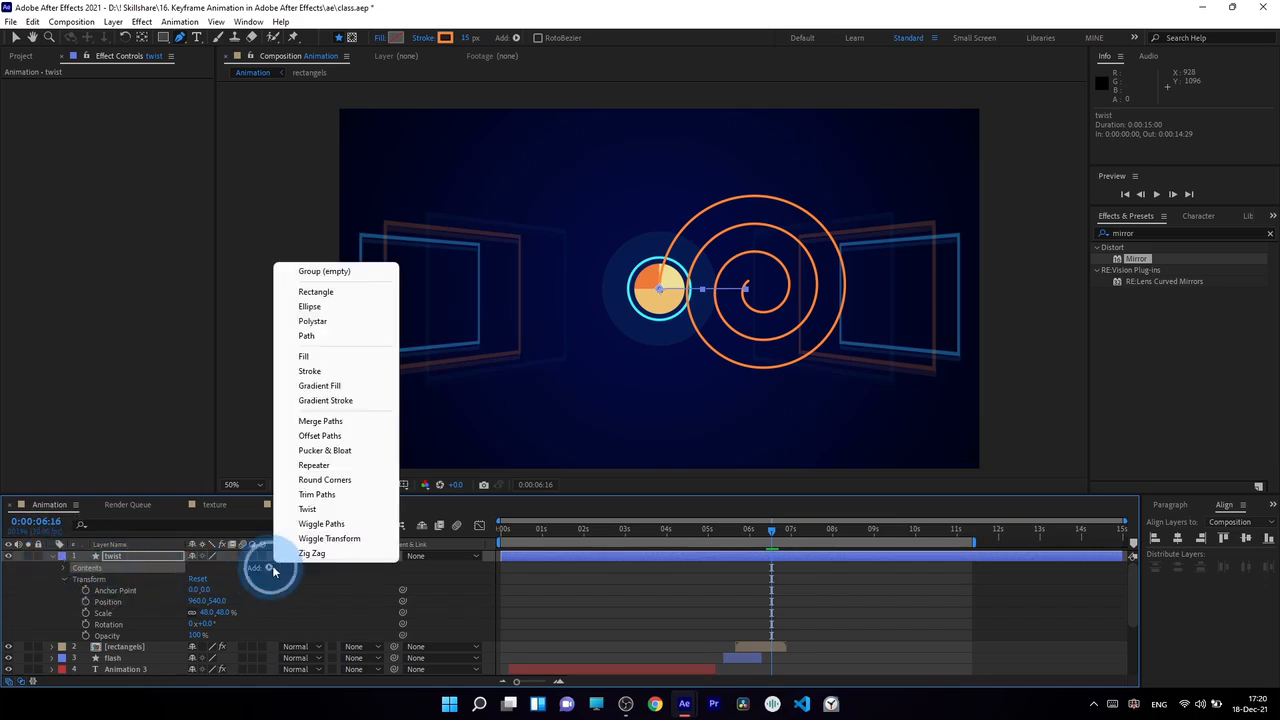
left_click(316, 466)
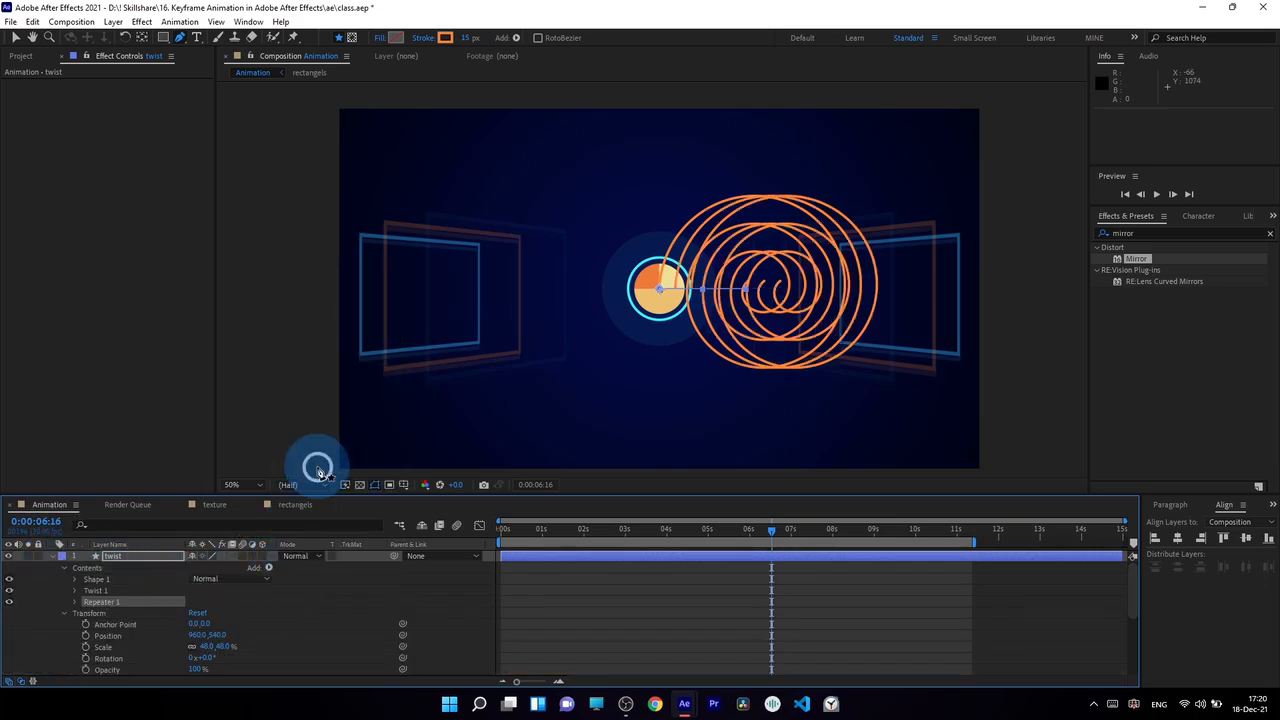
left_click(76, 603)
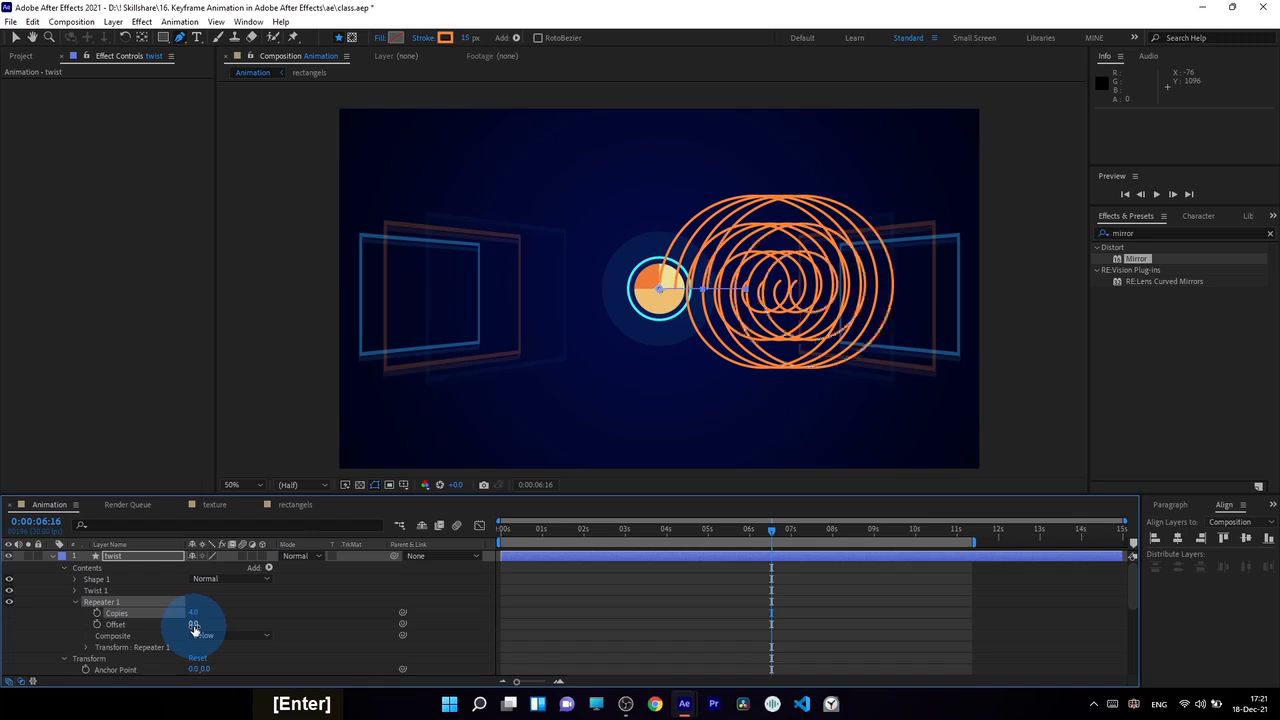
Set the Repeater's transform position to 0, 0 so all spiral copies share the same origin
left_click(87, 647)
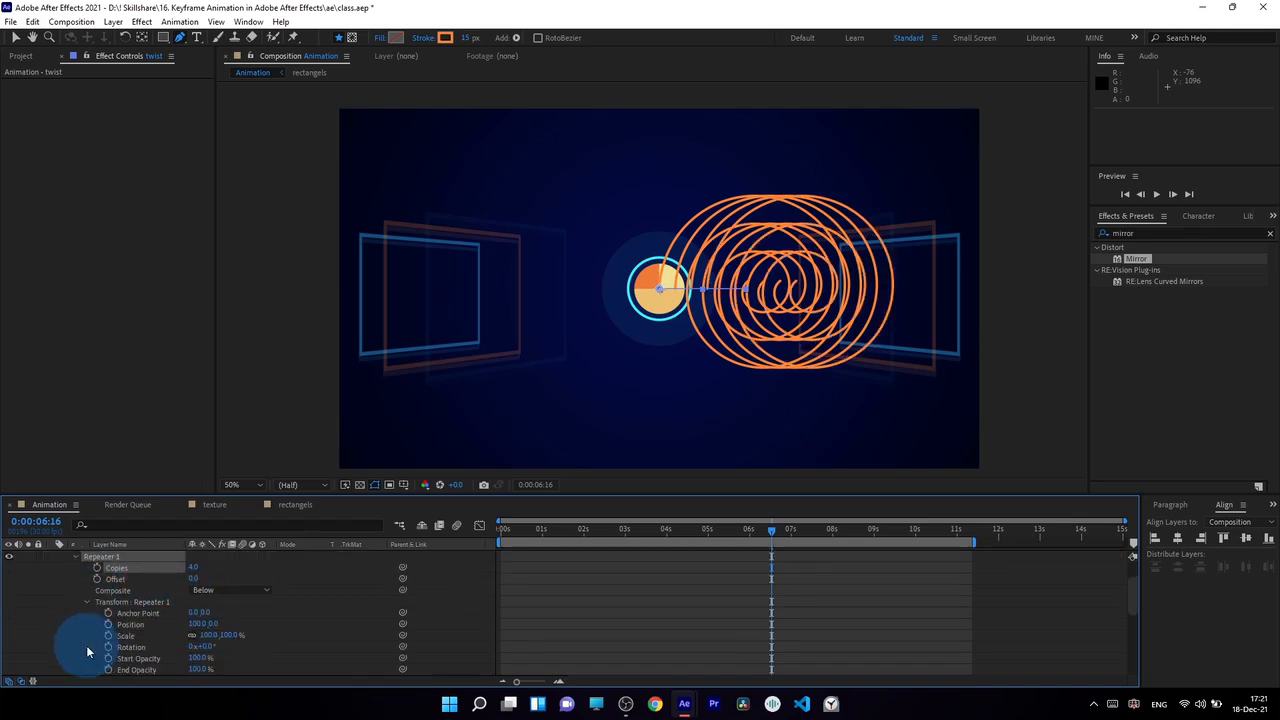
mouse_move(182, 624)
left_mouse_down()
mouse_move(136, 625)
mouse_move(174, 626)
left_mouse_up()
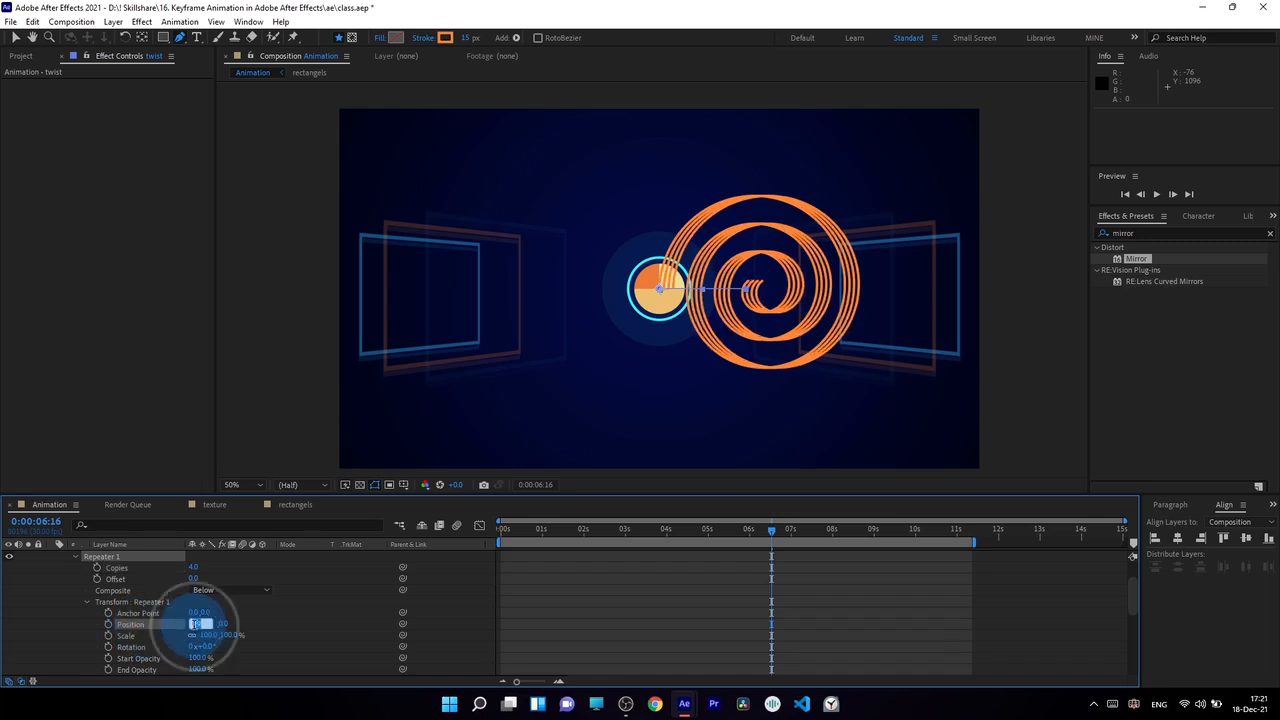
type("0")
key("Return")
Set the Repeater's transform rotation to 90° to spread the four spirals evenly around the central circle
left_click_drag(200, 626, 277, 610)
scroll(215, 610, "down", 3)
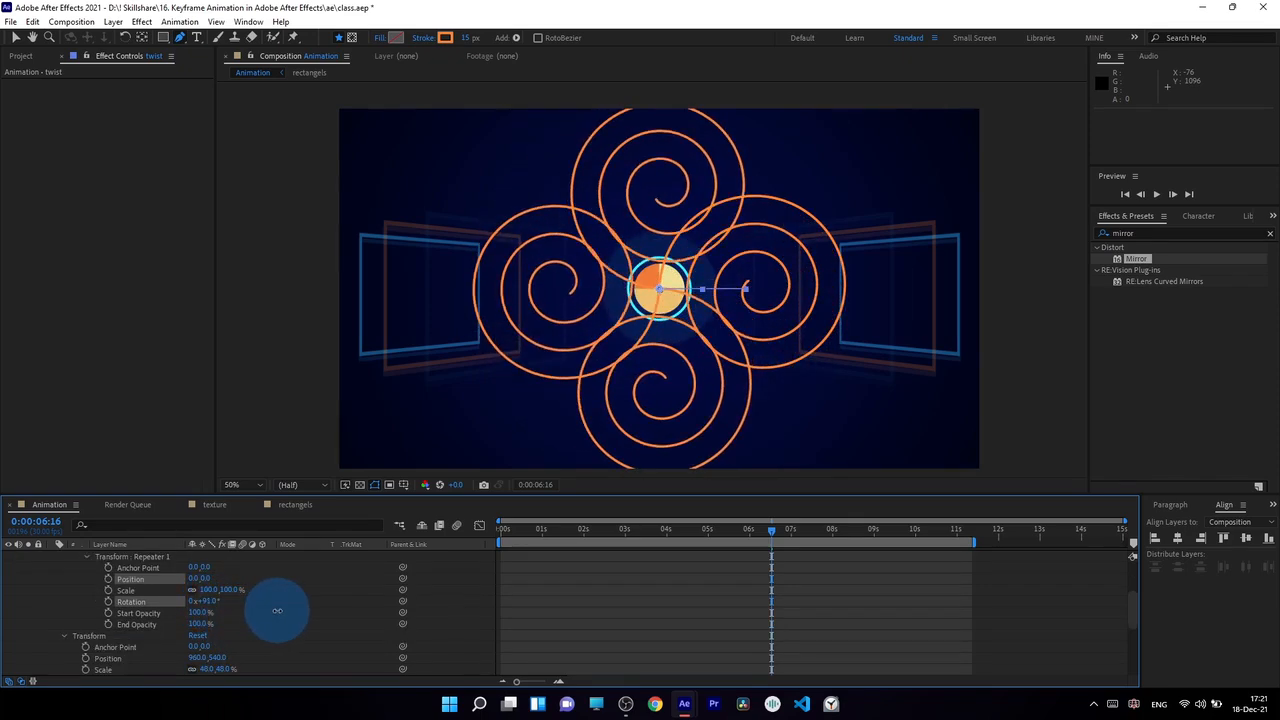
left_click(207, 602)
type("90")
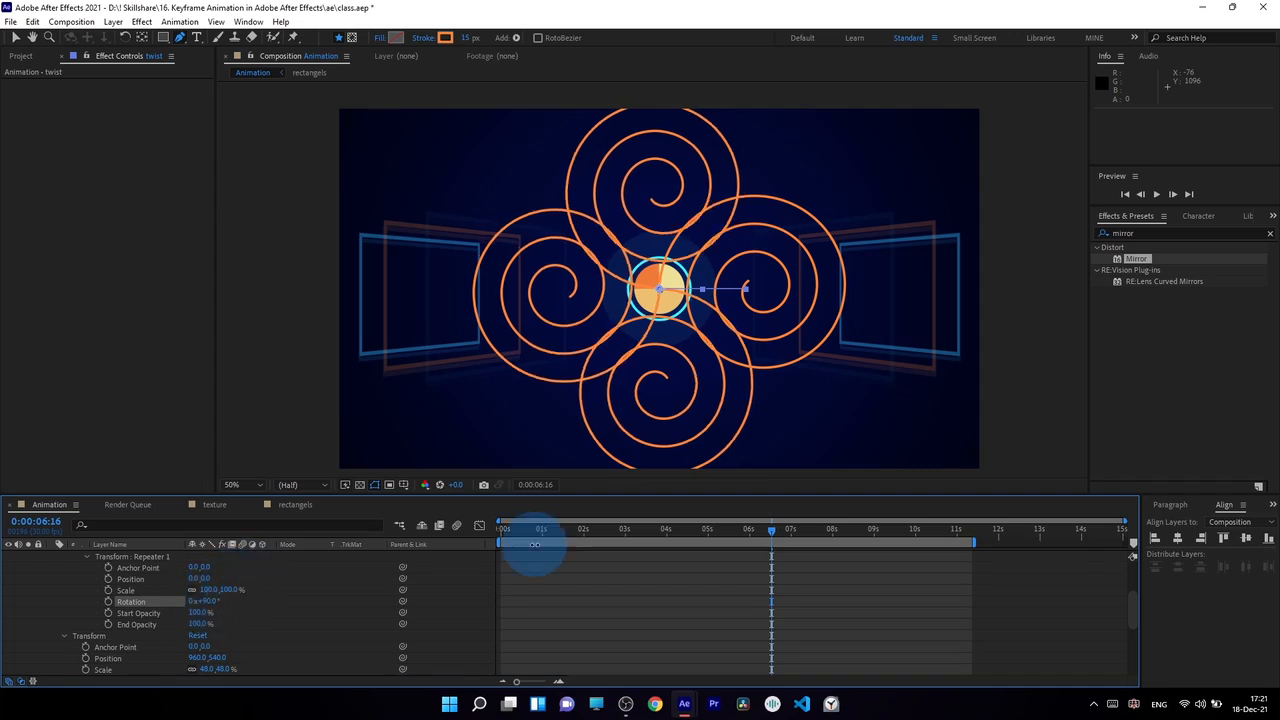
left_click(279, 621)
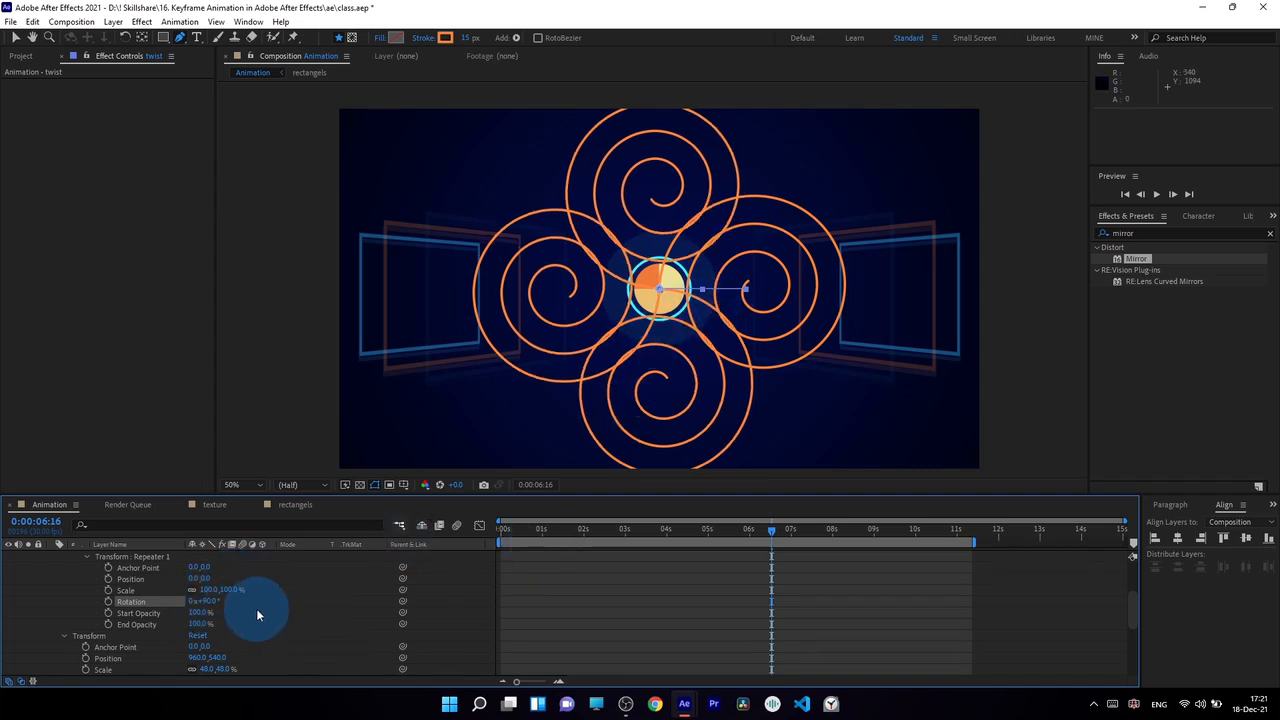
Shift the twist layer in time so it starts at 0:00:06:06
scroll(705, 590, "up", 4)
scroll(710, 593, "down", 2)
scroll(711, 597, "up", 2)
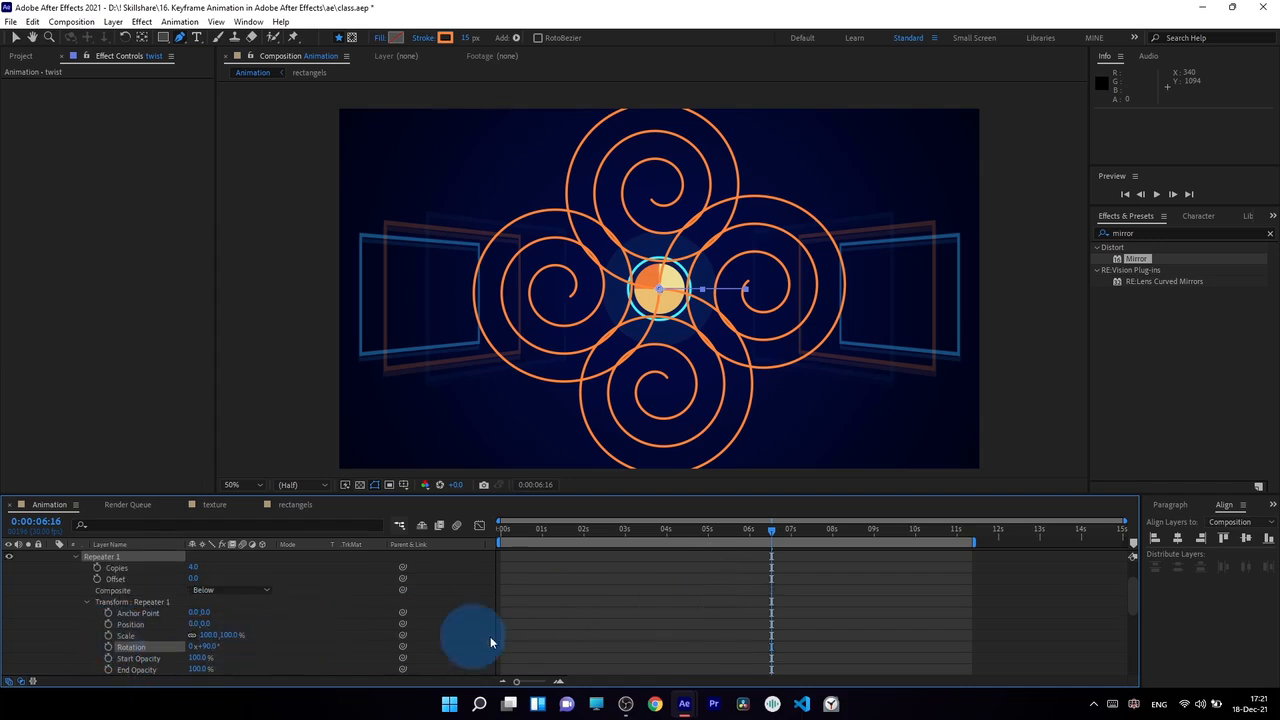
scroll(550, 584, "up", 4)
left_click_drag(541, 561, 812, 568)
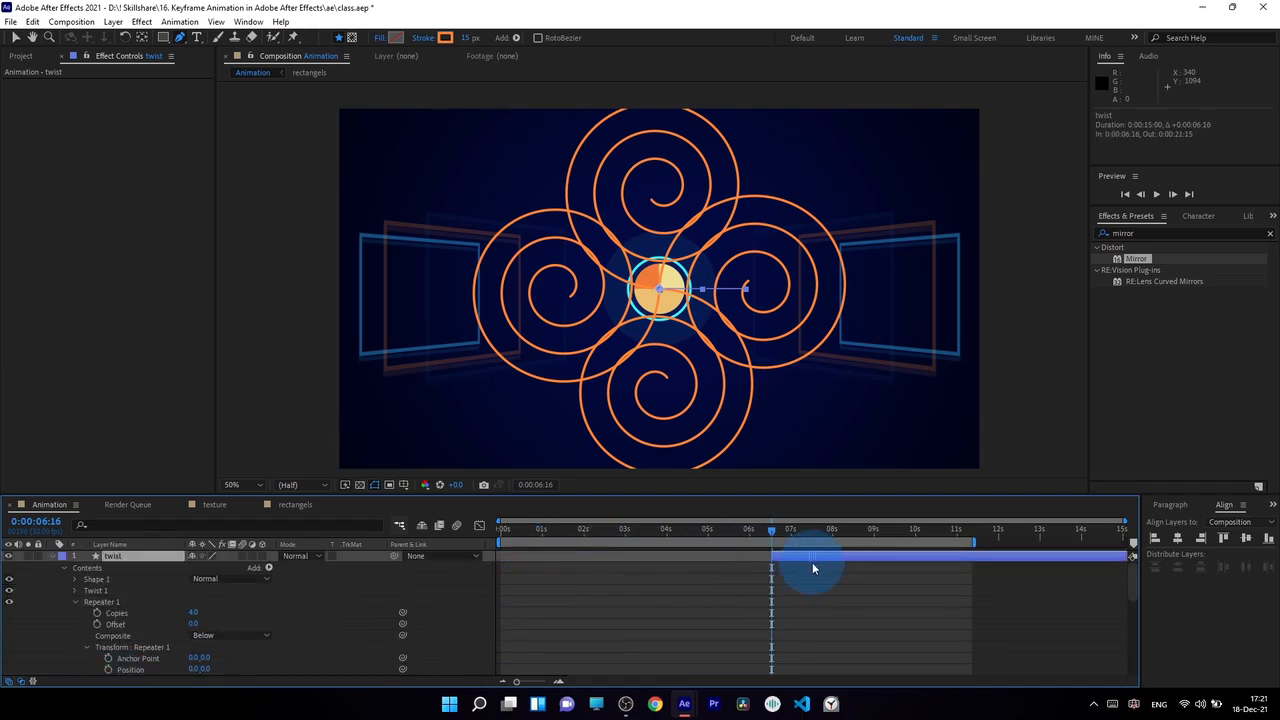
left_click(749, 530)
scroll(752, 580, "down", 3)
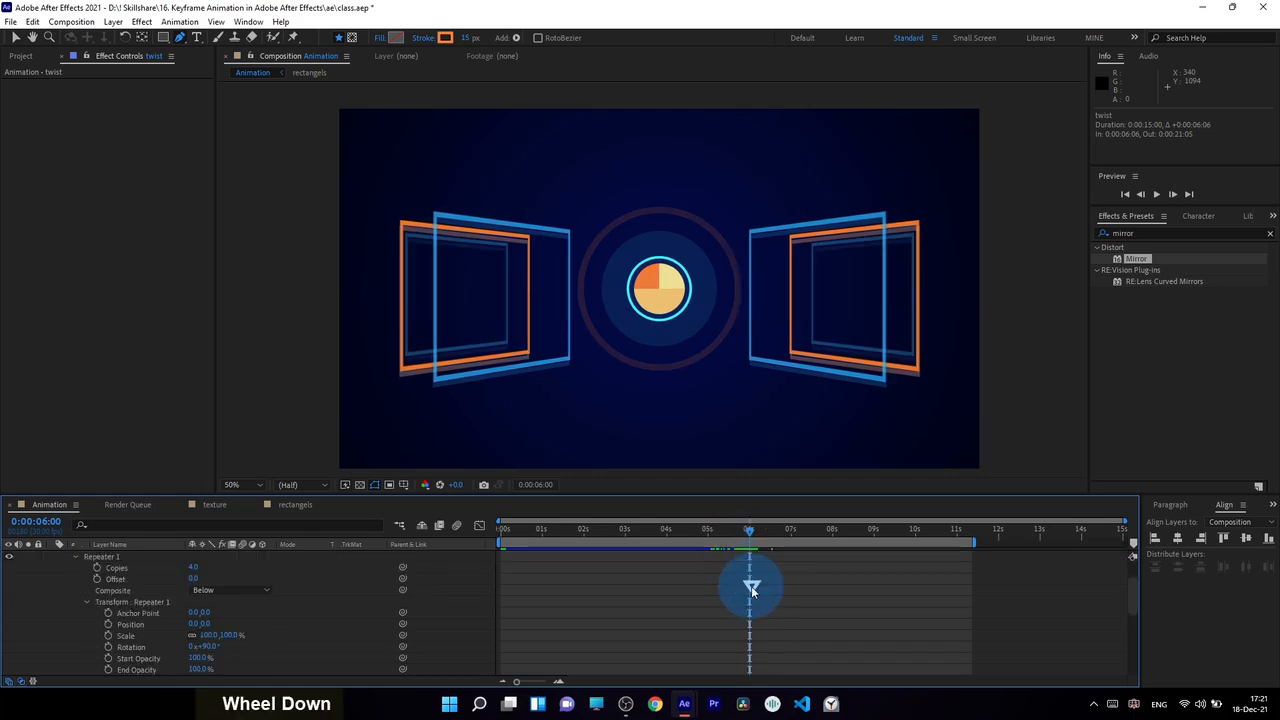
scroll(756, 566, "up", 3)
mouse_move(749, 530)
left_mouse_down()
mouse_move(775, 553)
mouse_move(750, 531)
mouse_move(770, 537)
mouse_move(758, 541)
left_mouse_up()
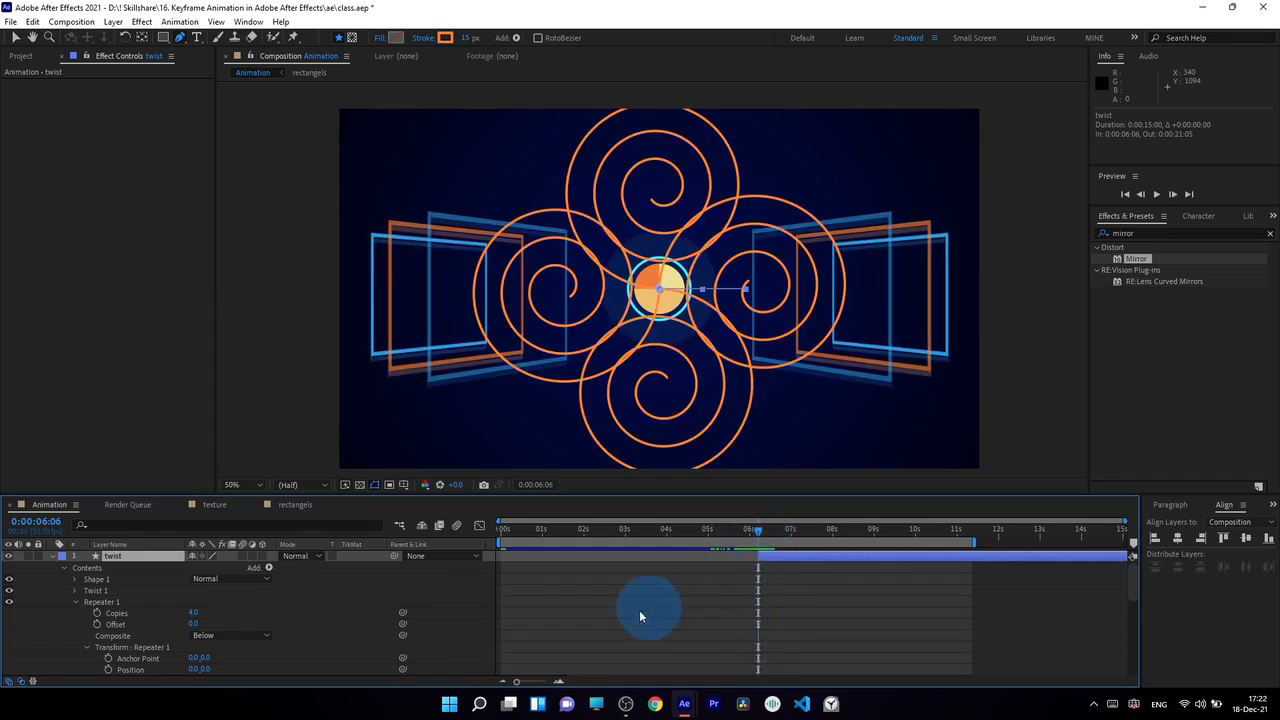
Add Trim Paths to the twist layer and keyframe its End at 0% at 0:00:06:06
left_click(268, 568)
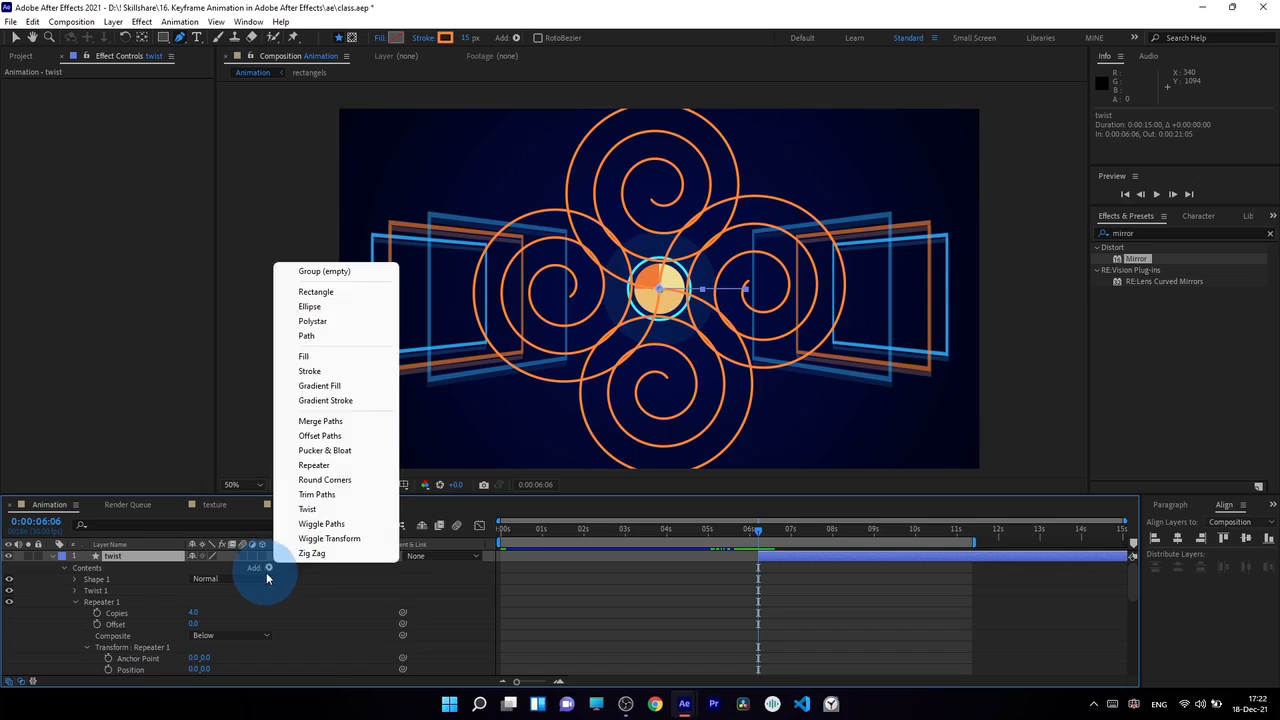
left_click(316, 494)
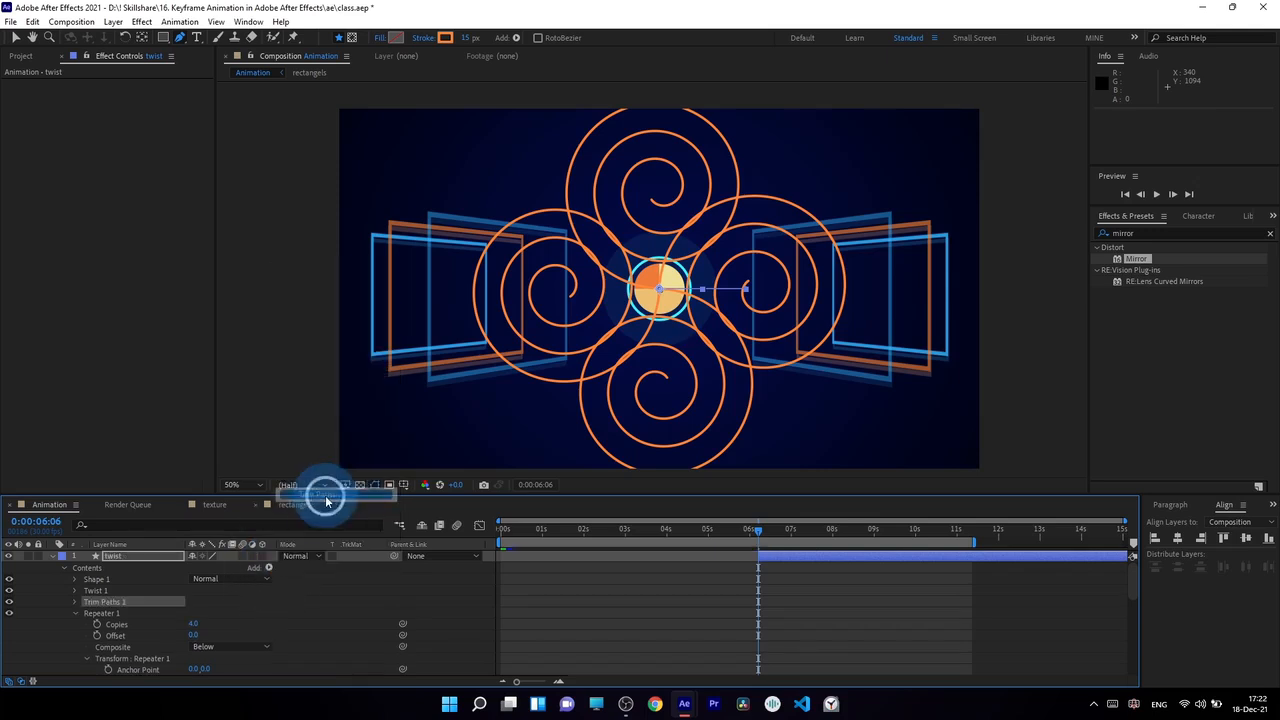
left_click(75, 602)
left_click_drag(201, 625, 132, 629)
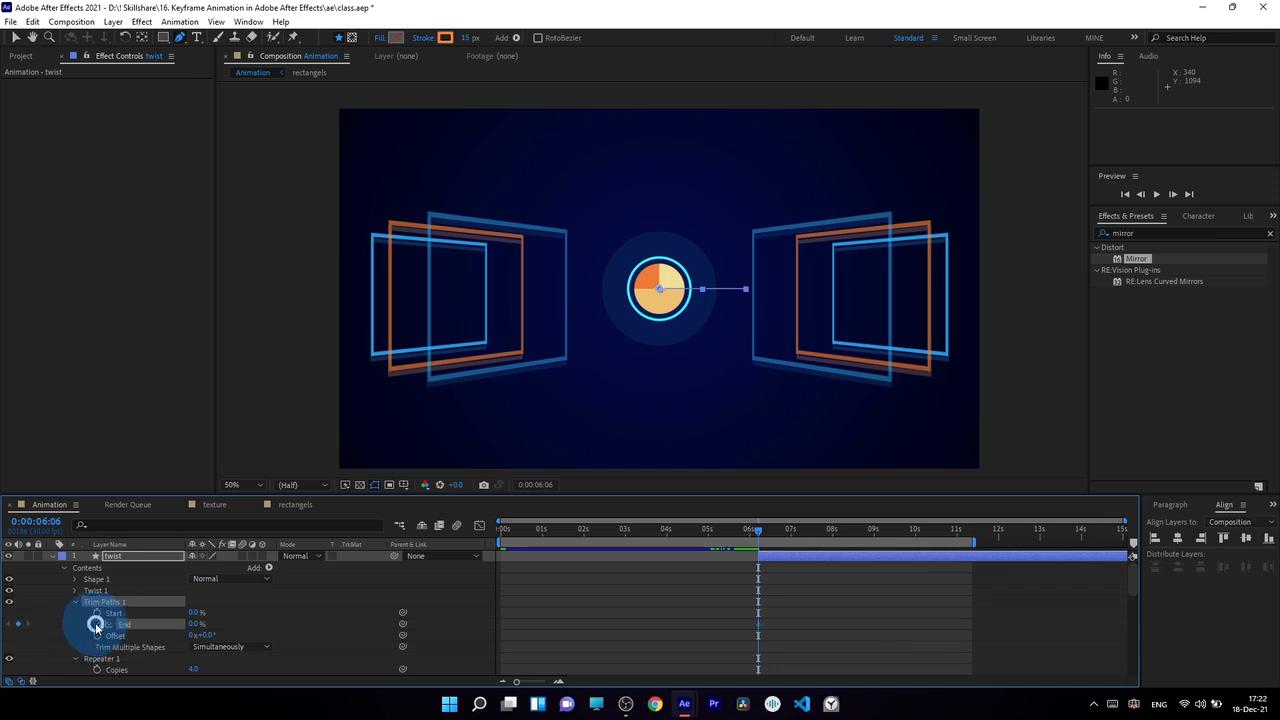
left_click(316, 627)
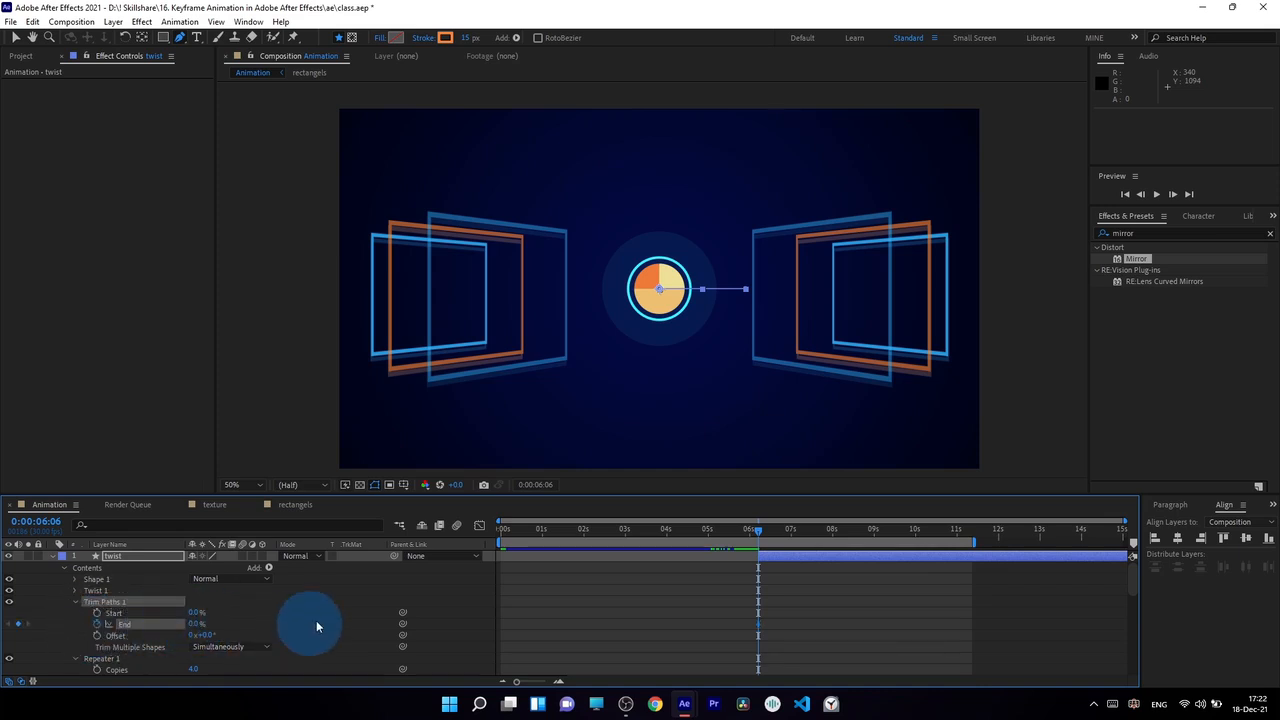
Keyframe the Trim Paths End at 100% and place that keyframe at 0:00:07:17
left_click_drag(758, 537, 797, 545)
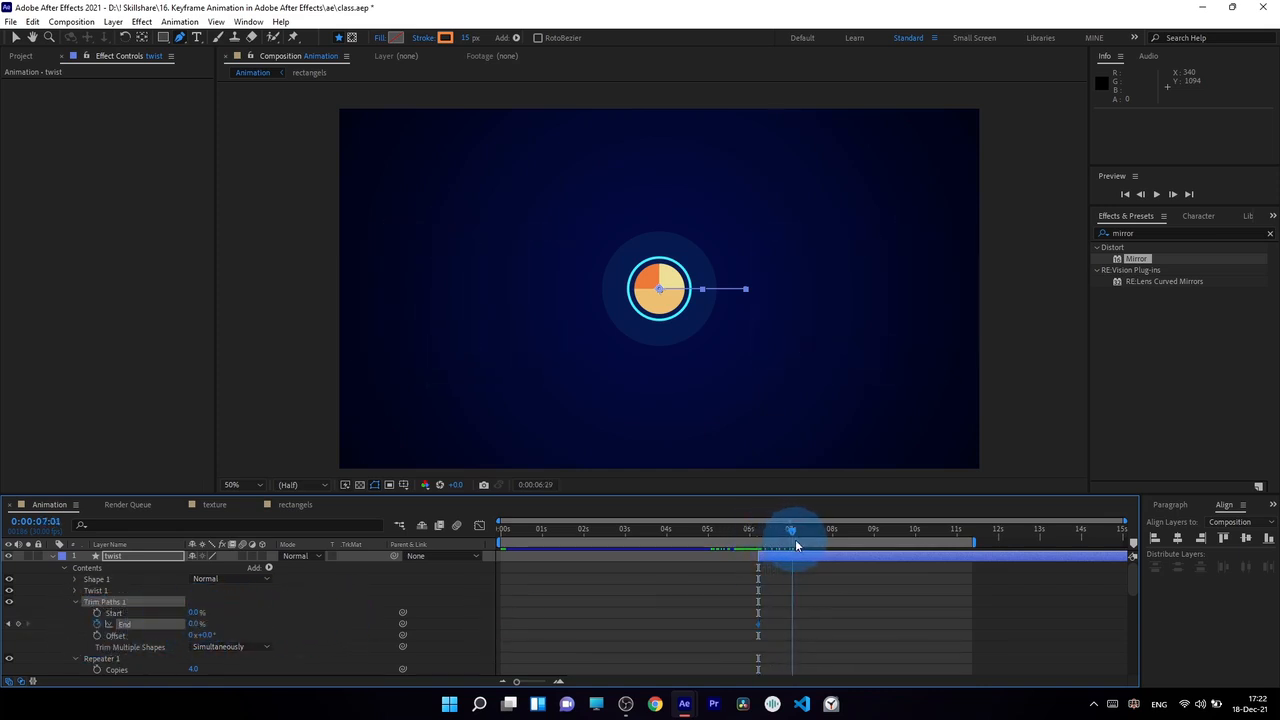
left_click_drag(200, 624, 300, 634)
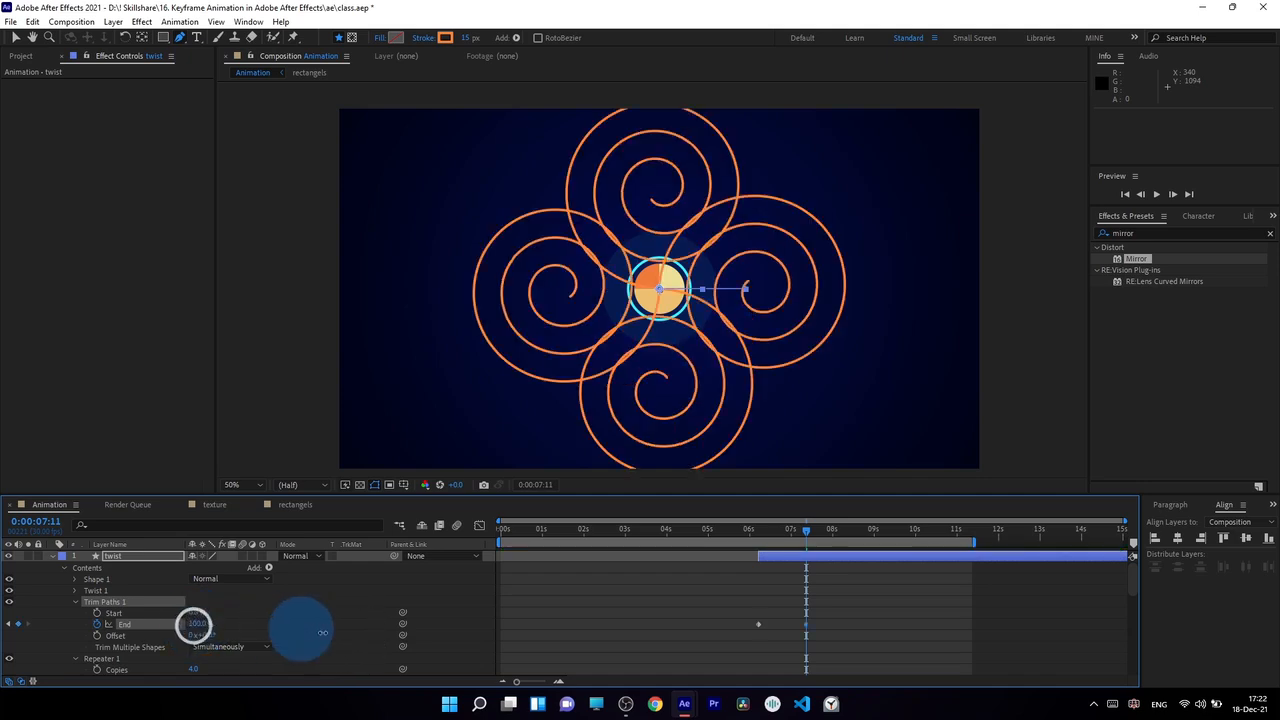
left_click_drag(748, 538, 804, 555)
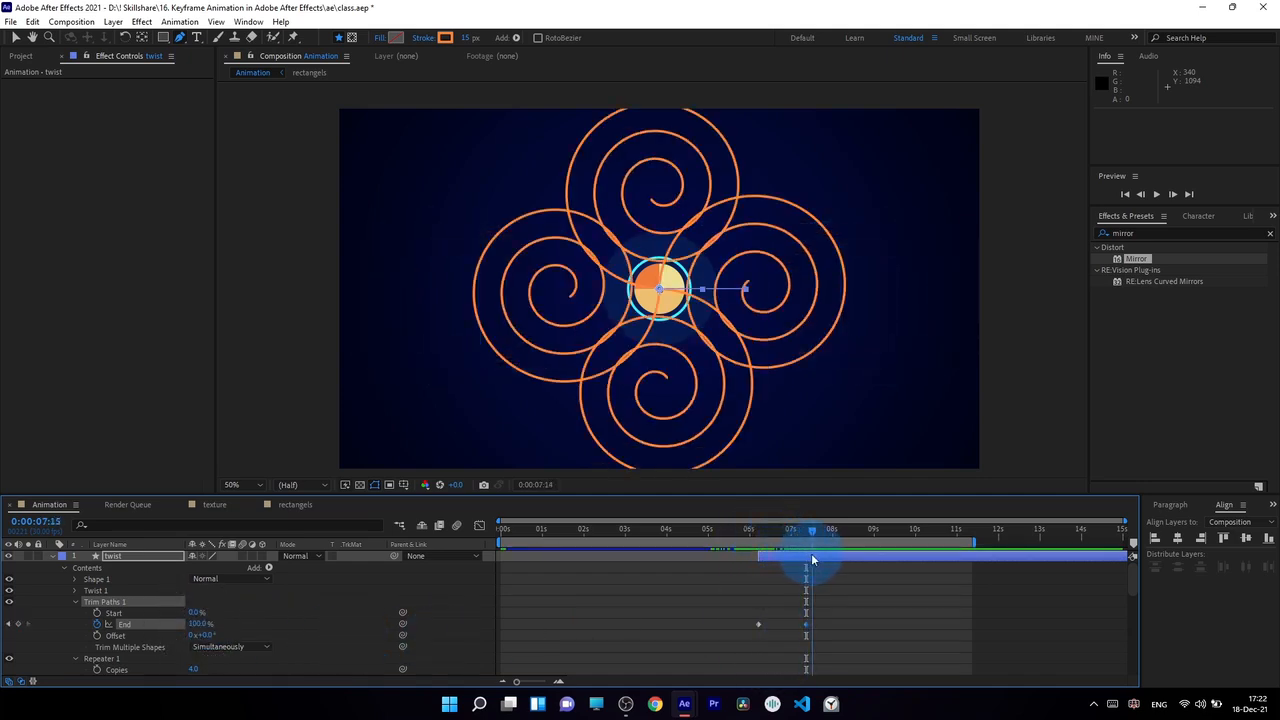
left_click_drag(806, 623, 815, 630)
Keyframe the Trim Paths Start from 0% at 0:00:06:28 to 100% at 0:00:08:11
left_click(97, 612)
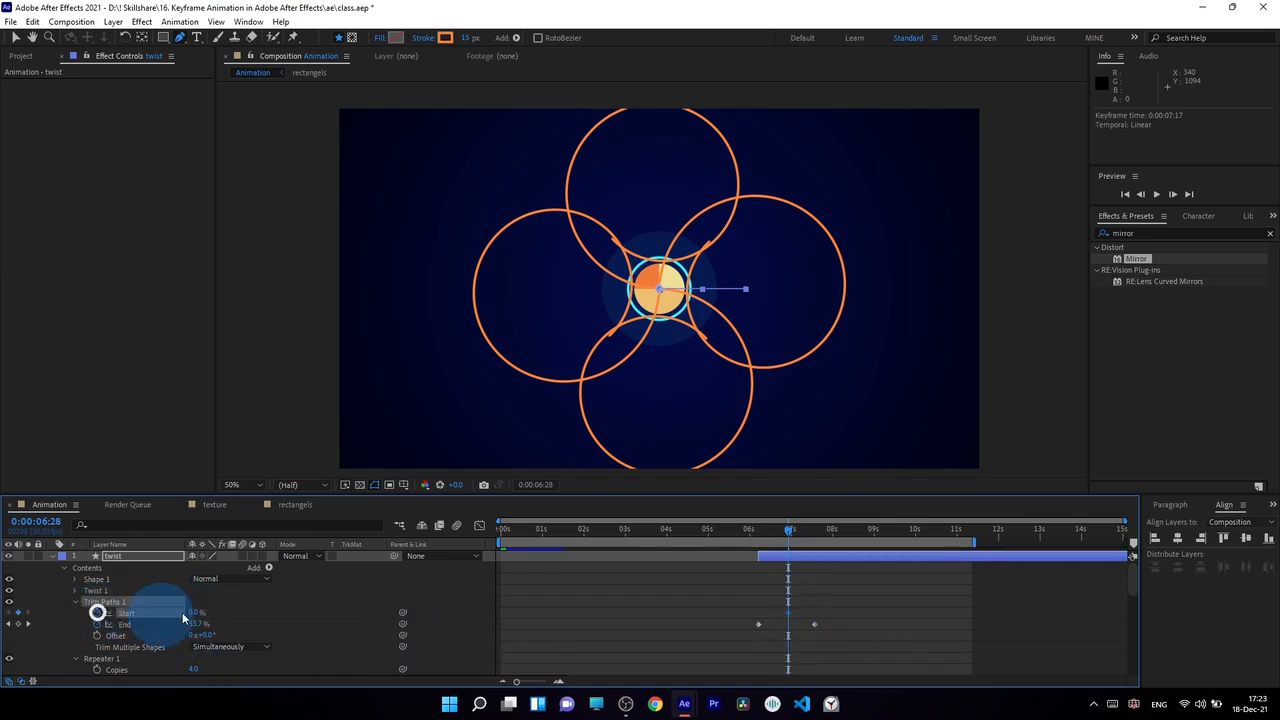
left_click_drag(790, 529, 843, 548)
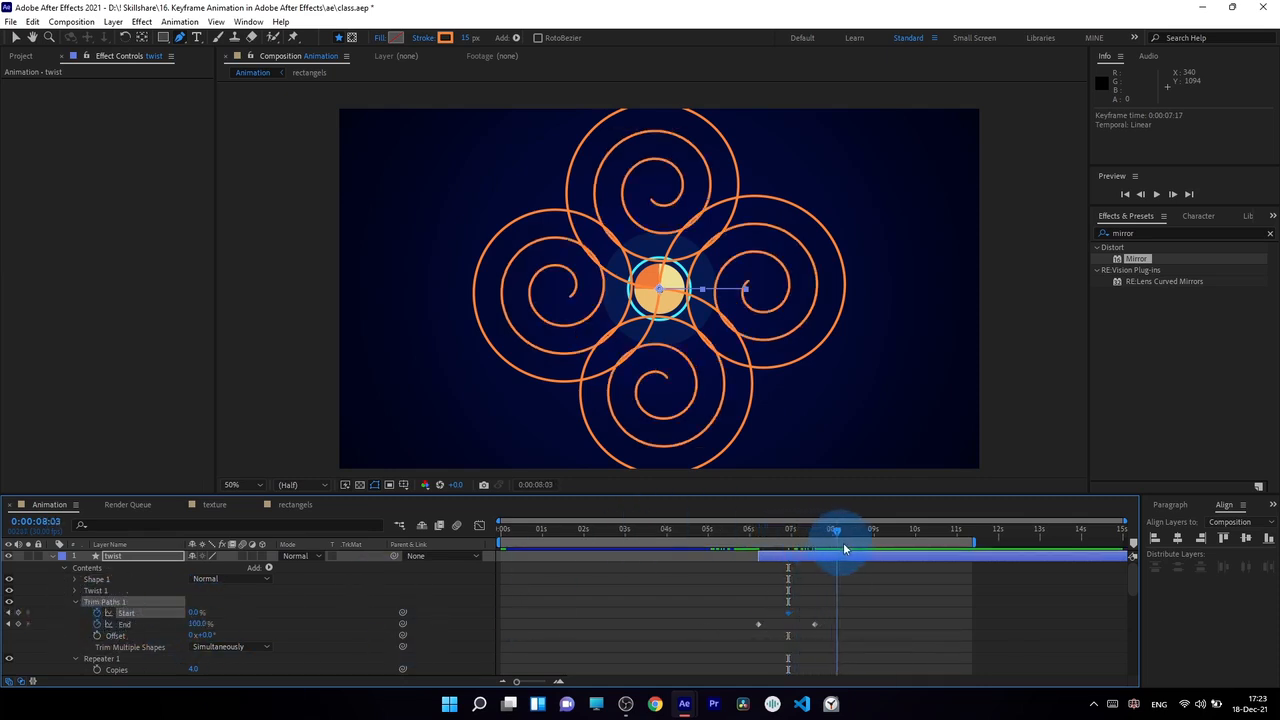
left_click_drag(200, 617, 272, 621)
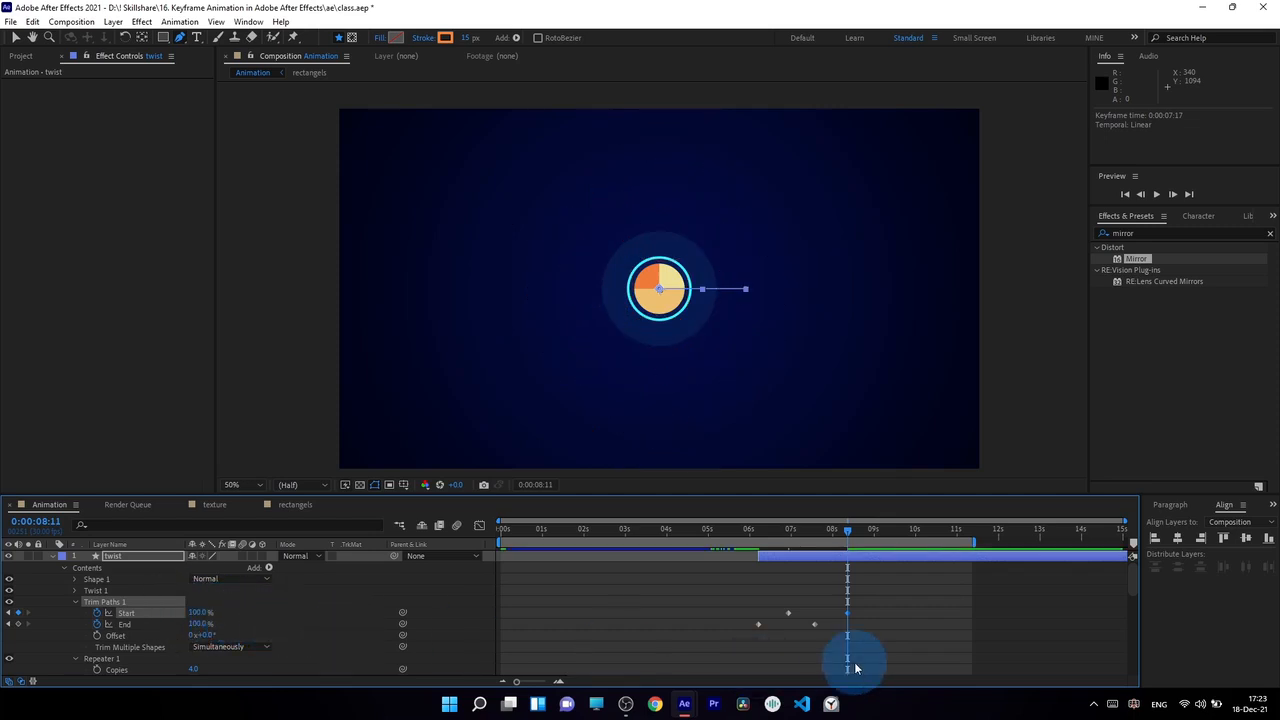
Delay the second End keyframe to 0:00:07:24 and shape End's speed graph into a sharp early peak with a long ease-out
left_click_drag(816, 627, 826, 630)
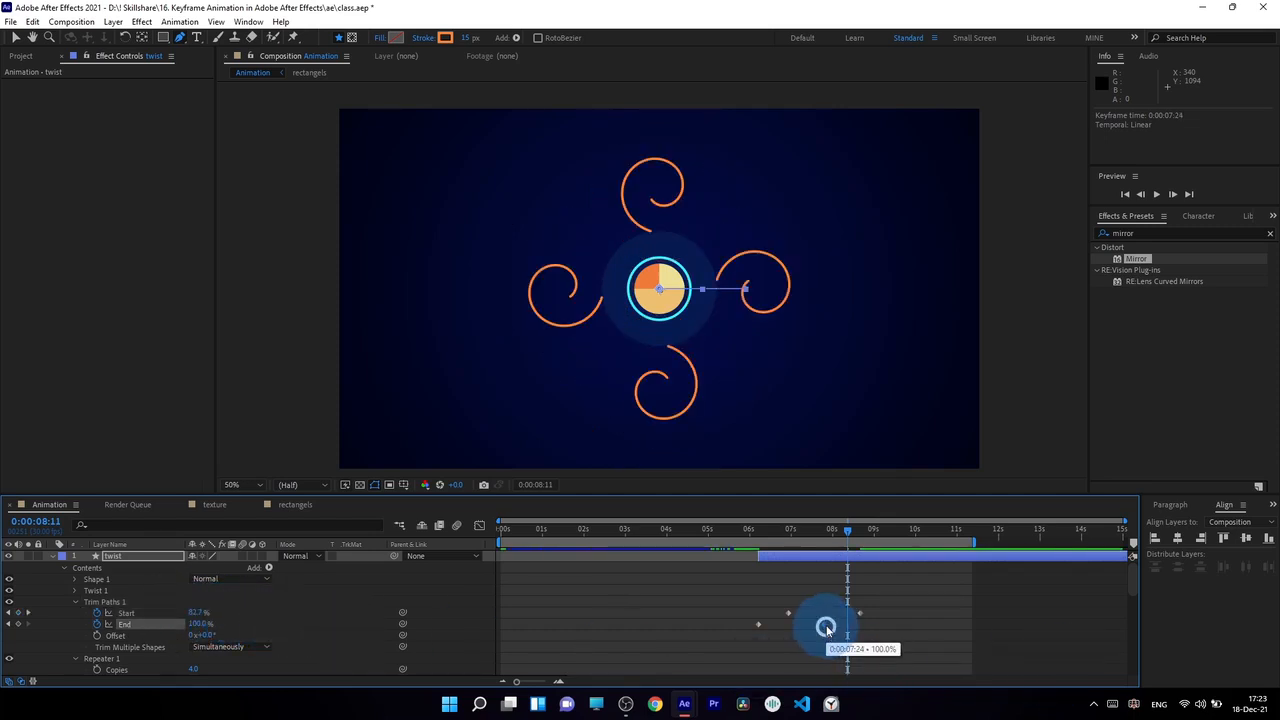
left_click(479, 525)
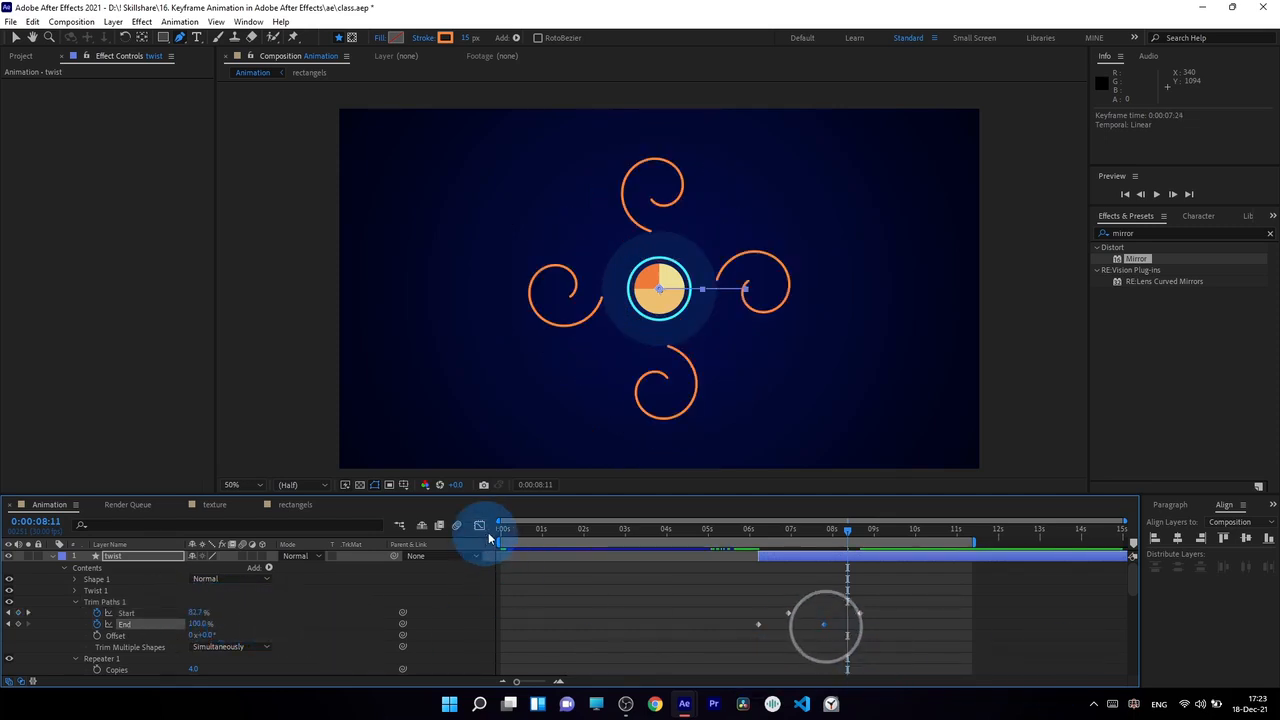
left_click(831, 565)
left_click_drag(822, 561, 773, 656)
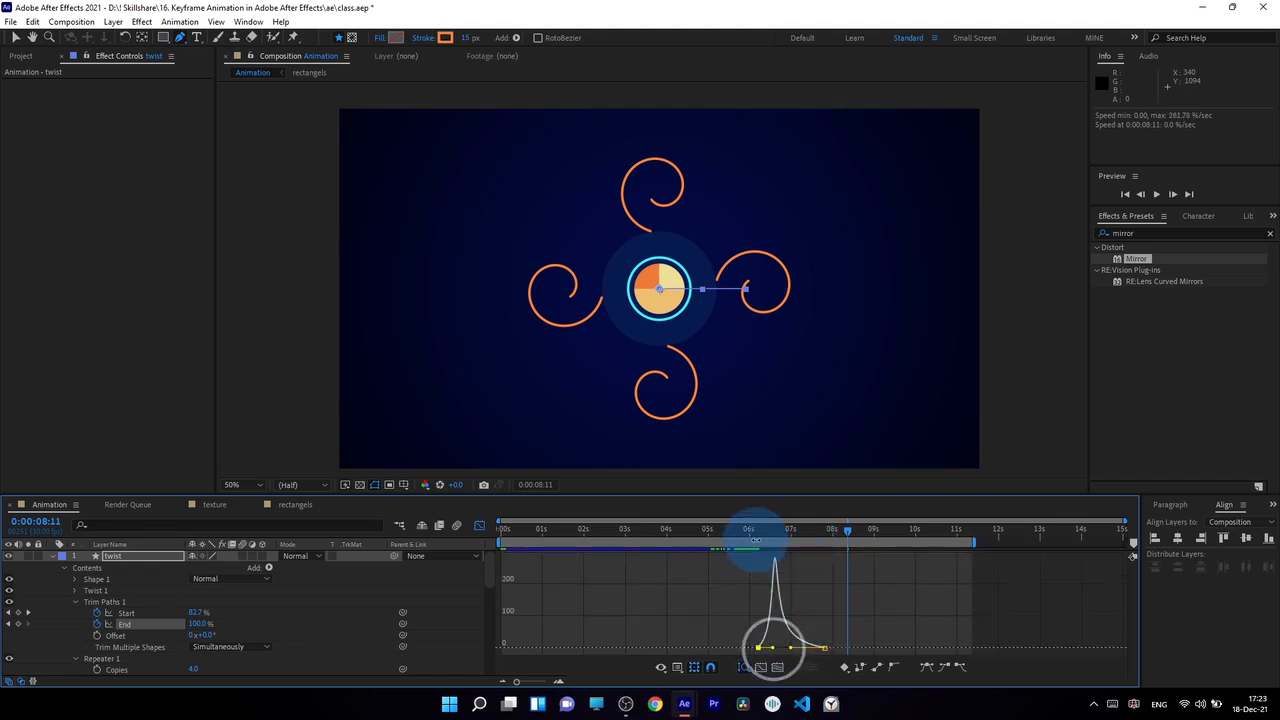
left_click_drag(751, 530, 806, 555)
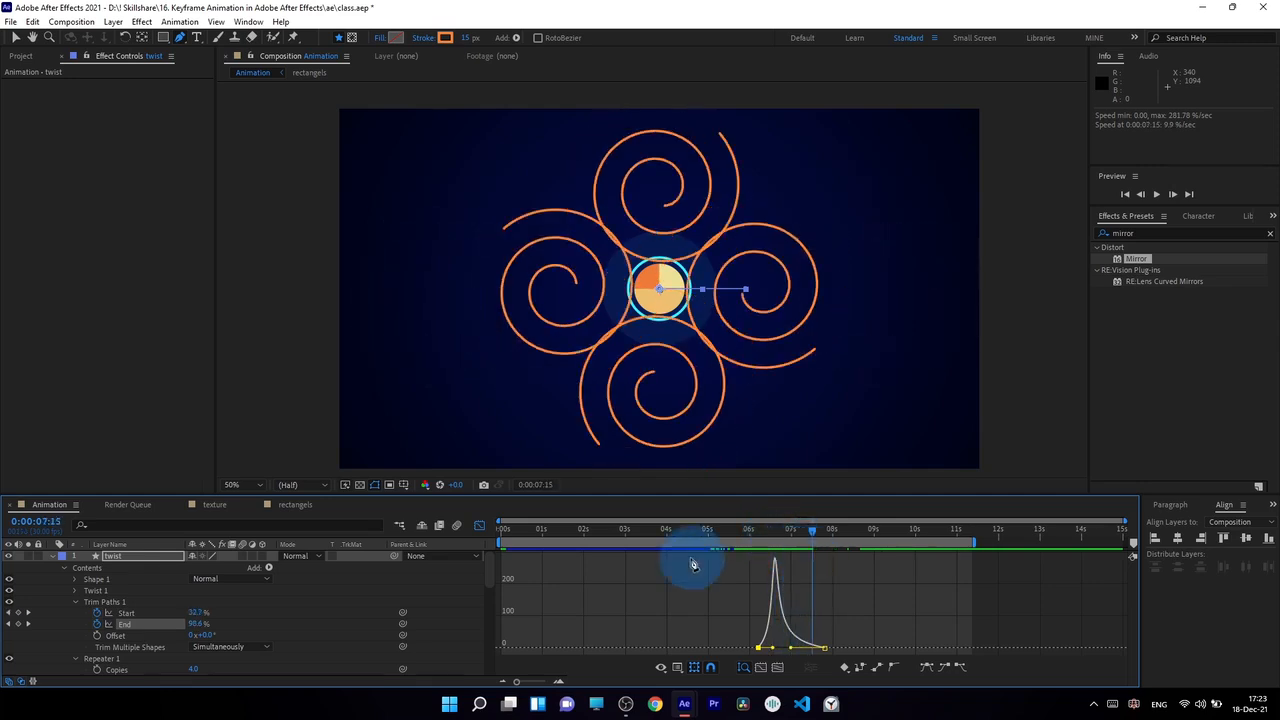
left_click(481, 525)
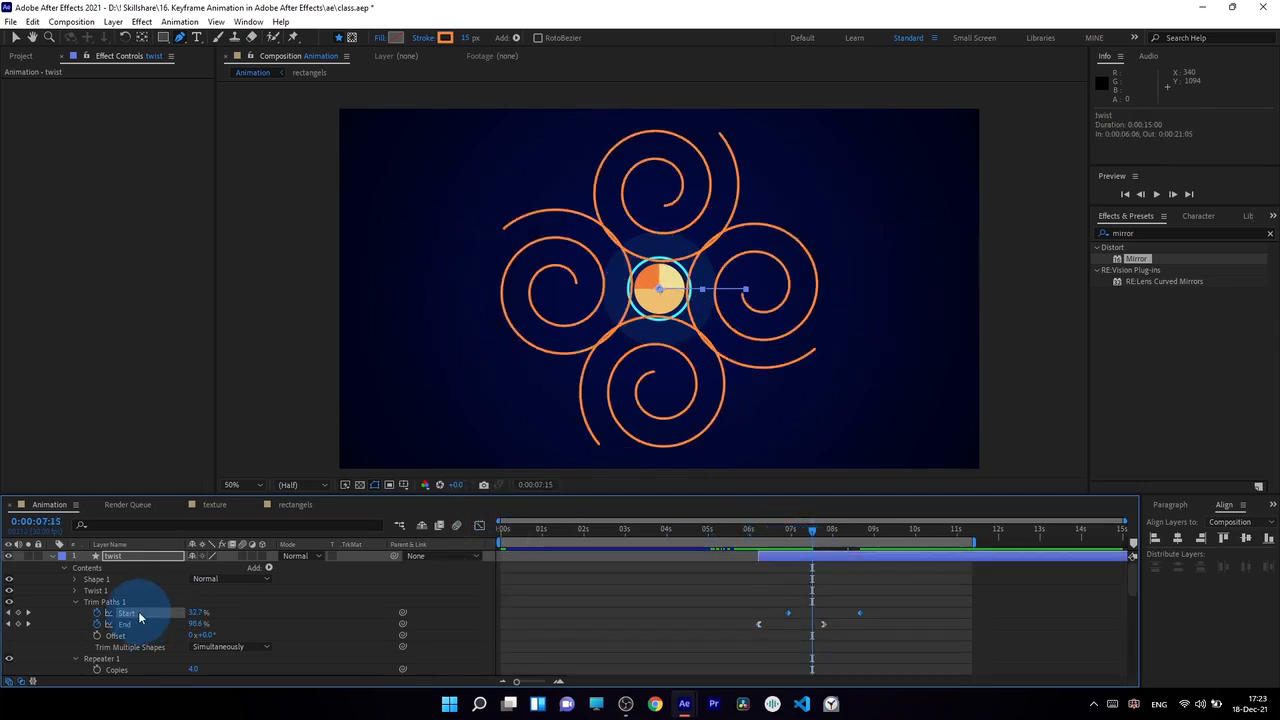
Ease the Trim Paths Start animation in its speed graph and delay its first keyframe to 0:00:07:19
left_click(479, 525)
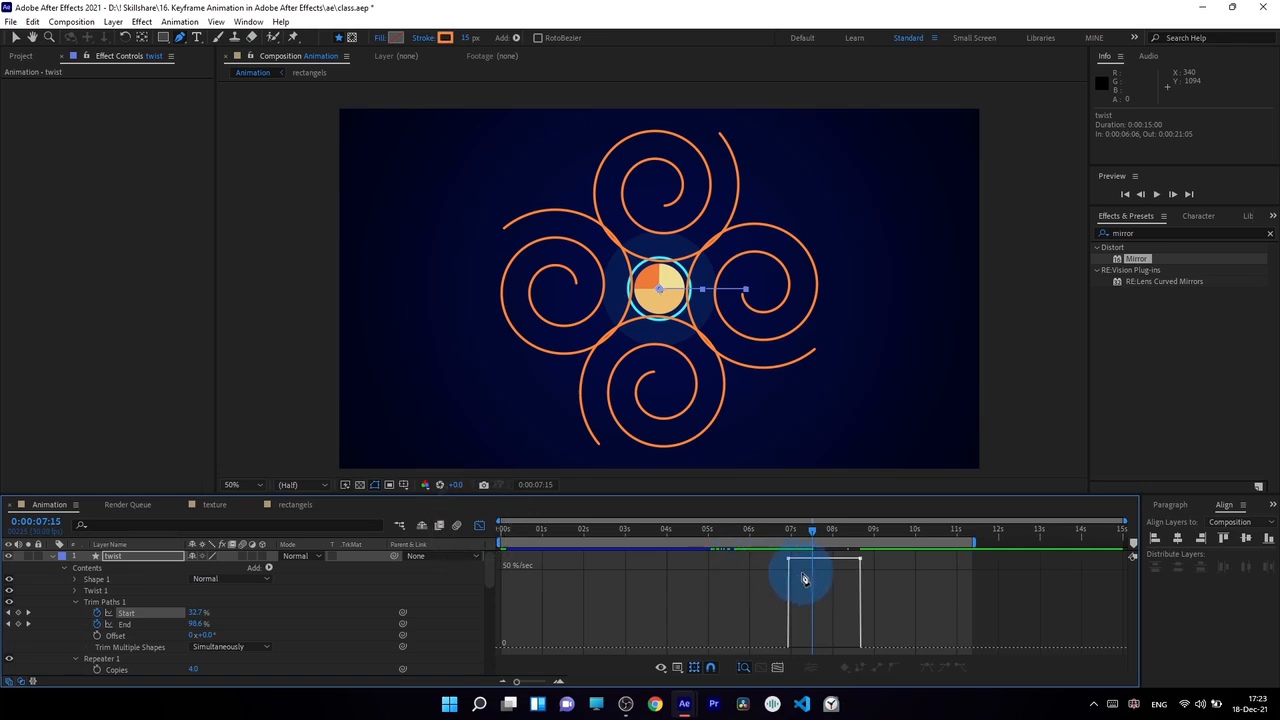
left_click_drag(795, 556, 824, 660)
left_click_drag(776, 530, 860, 572)
left_click_drag(856, 618, 856, 618)
left_click(479, 525)
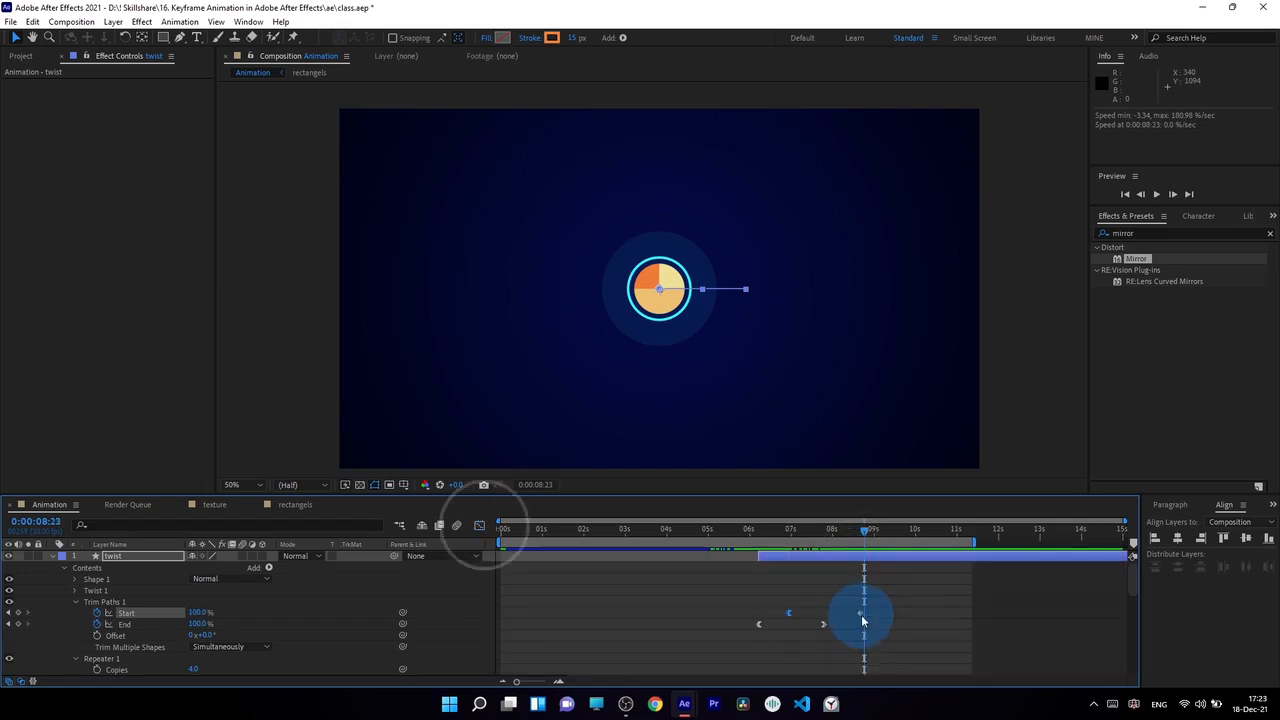
left_click(816, 613)
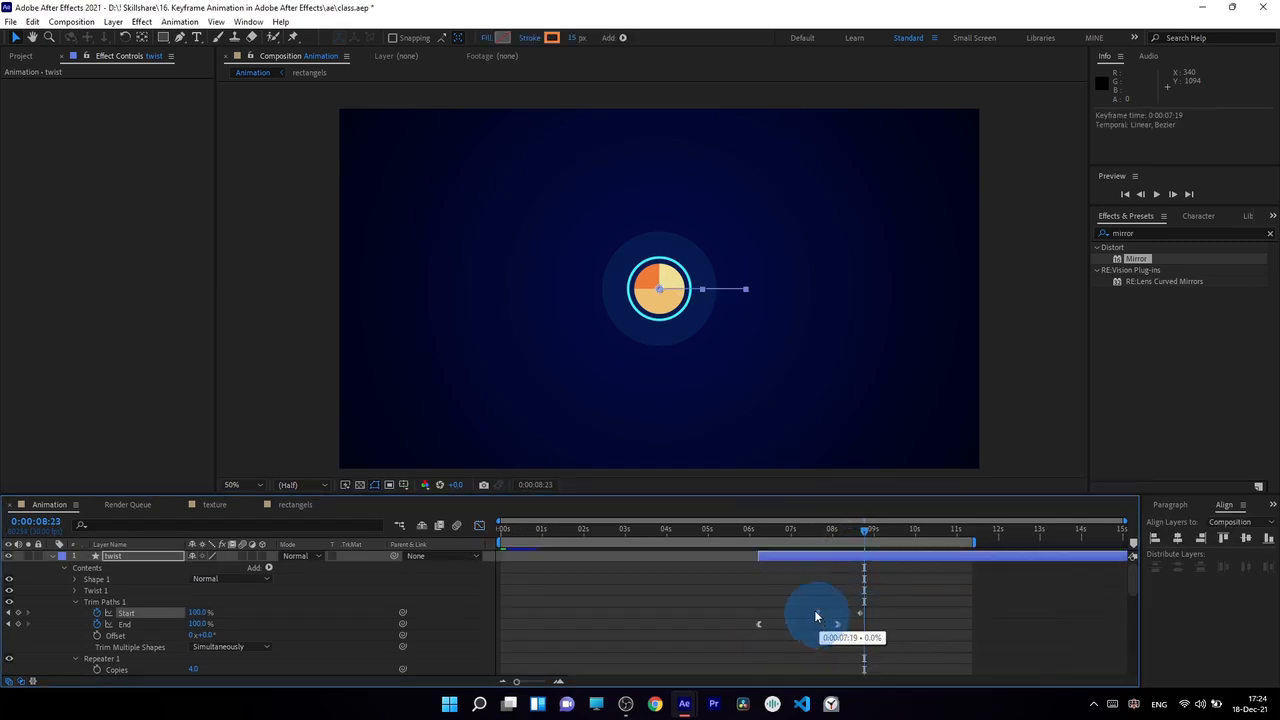
left_click_drag(756, 527, 788, 540)
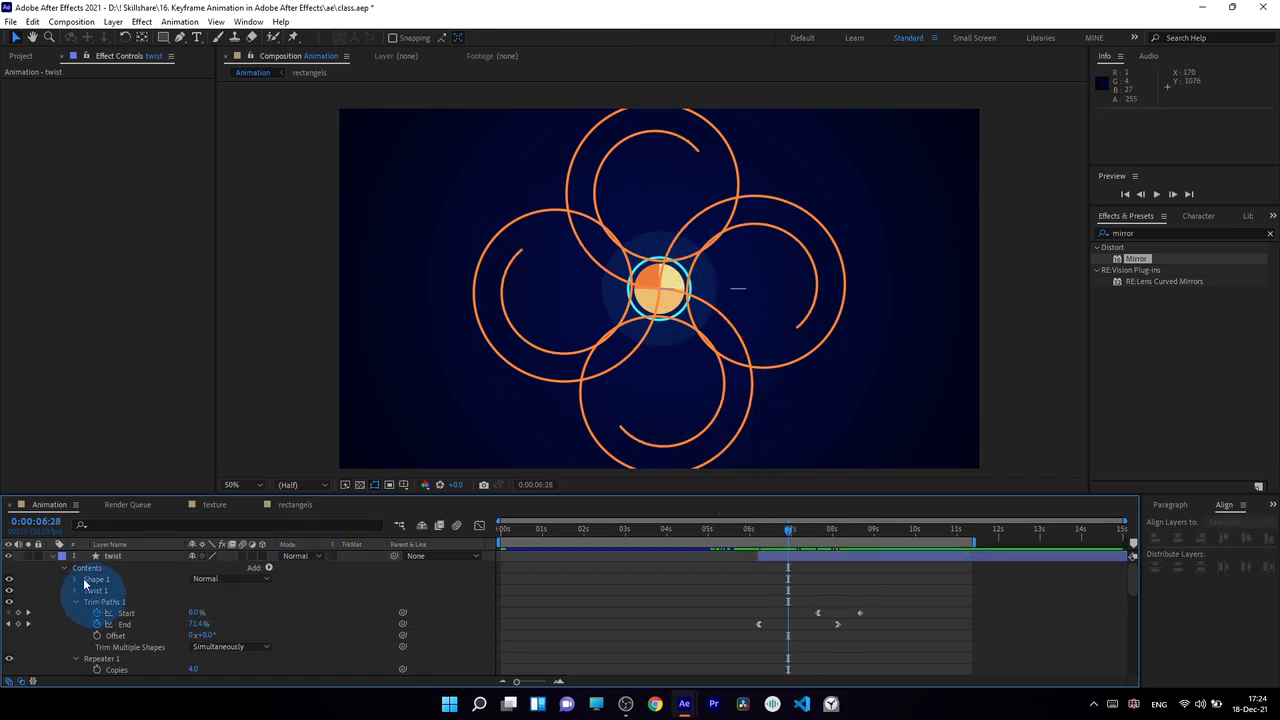
Collapse the twist layer and move it below the Circle layer, directly above Path 3
left_click(56, 558)
left_click(124, 557)
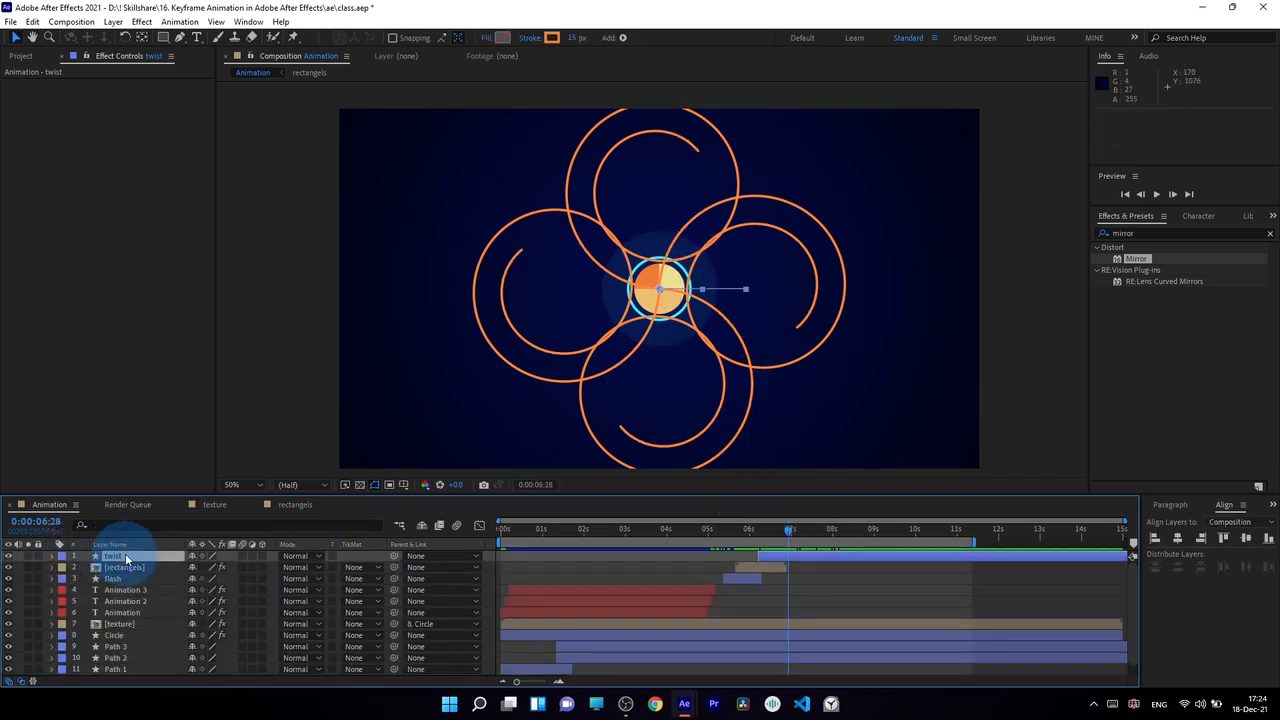
left_click_drag(126, 558, 137, 640)
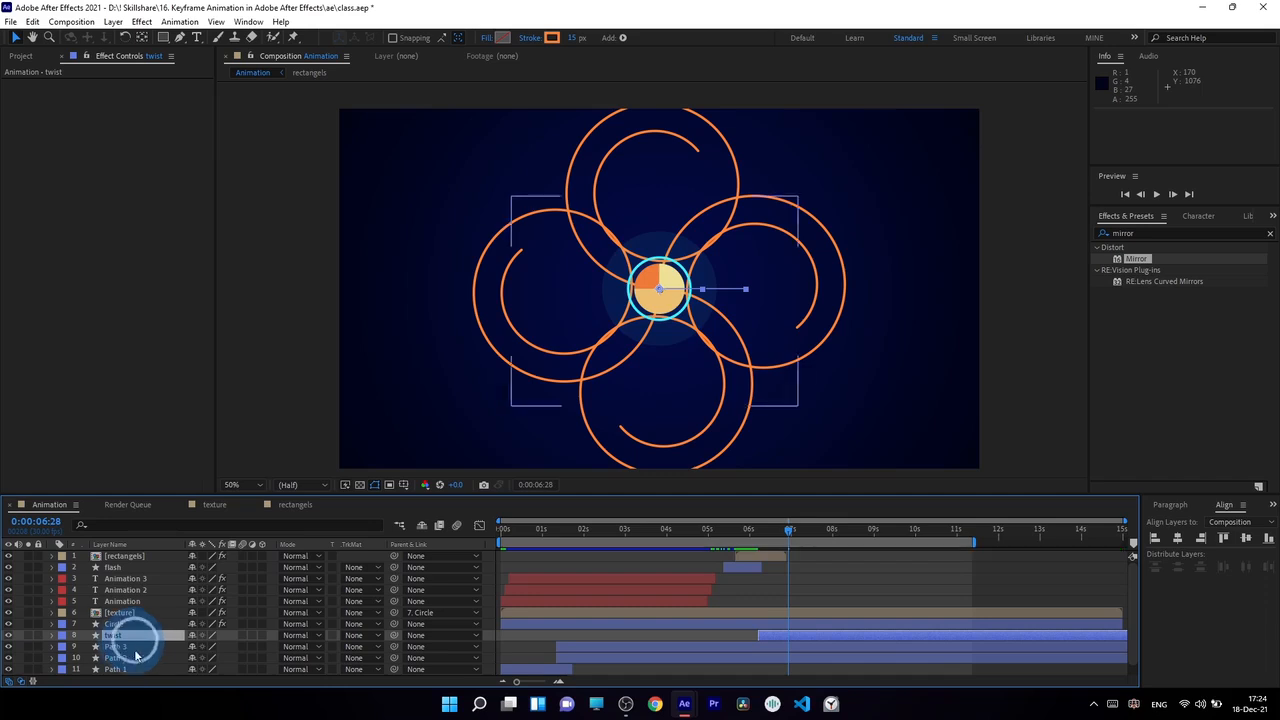
Change Stroke 1 in the twist layer's Shape 1 from a solid color to a linear gradient
left_click(53, 635)
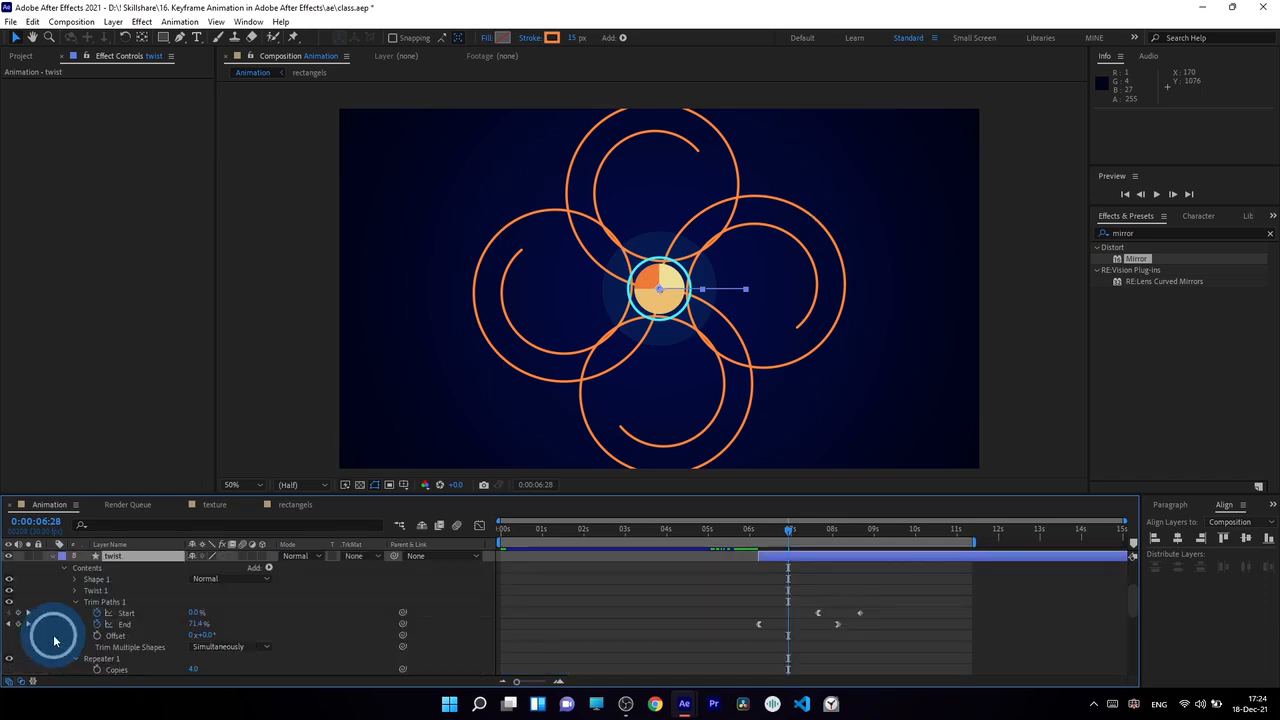
left_click(77, 602)
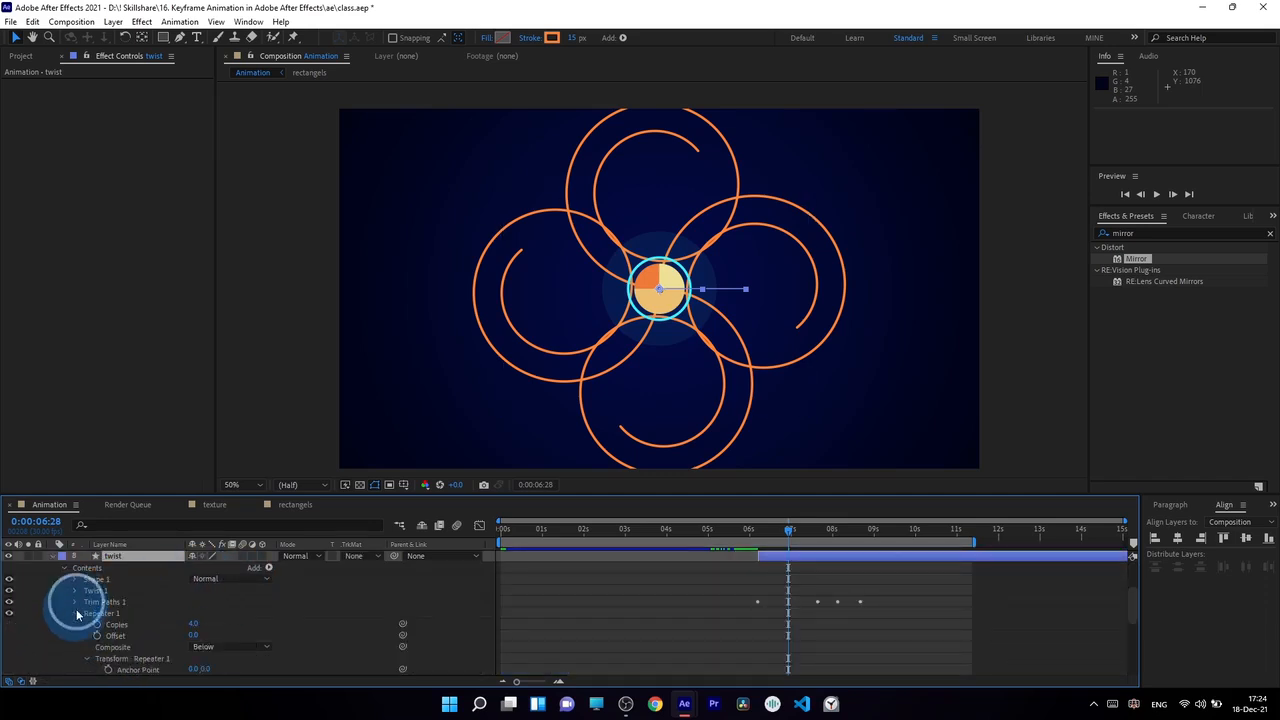
left_click(76, 612)
left_click(76, 580)
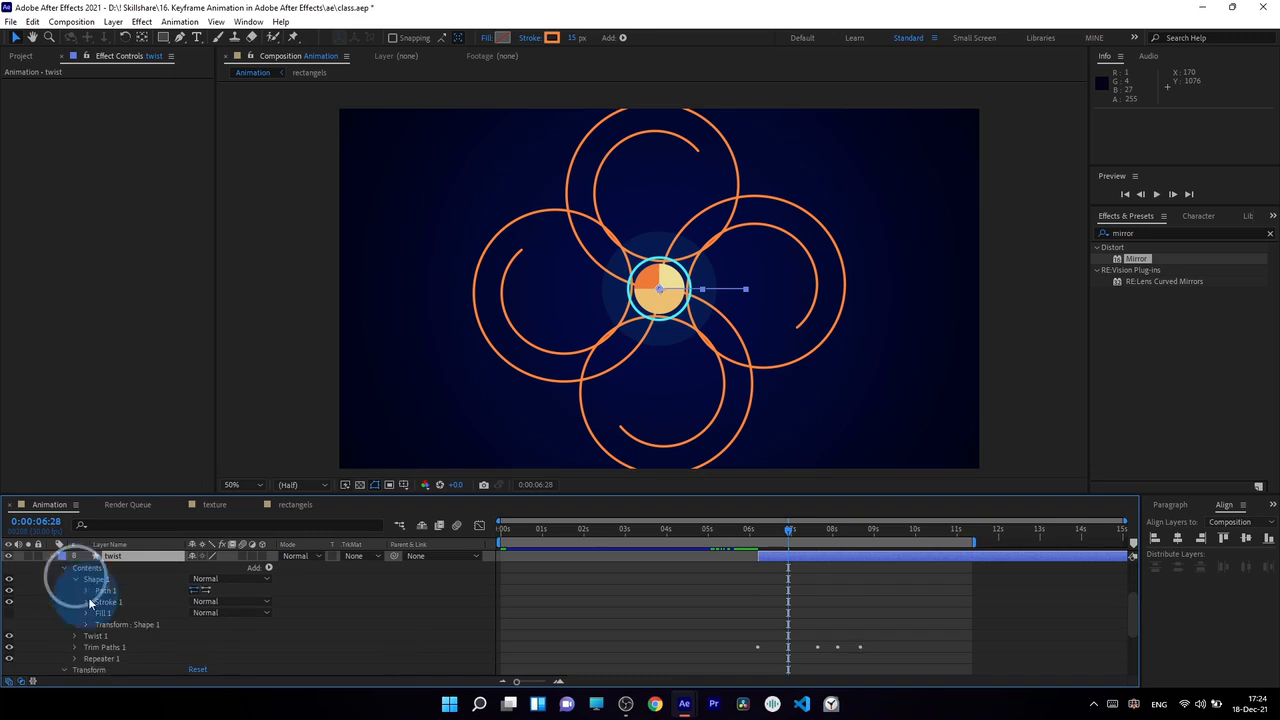
left_click(110, 602)
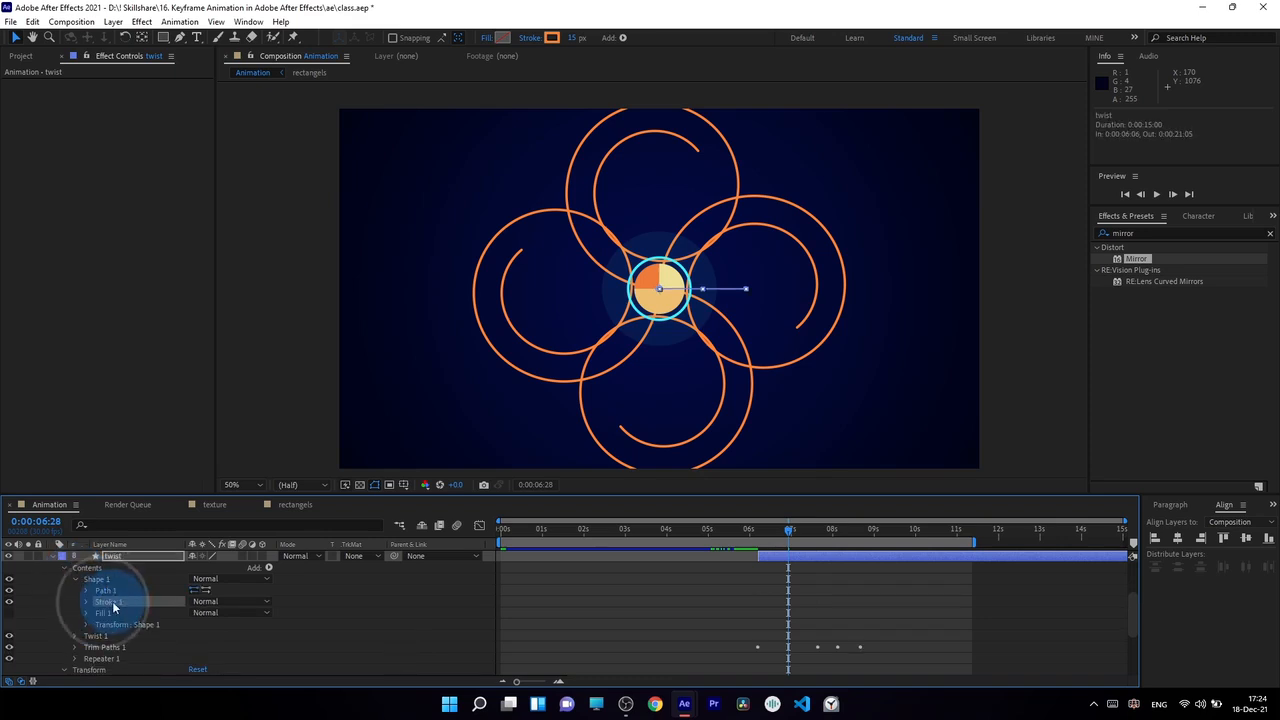
left_click(527, 40)
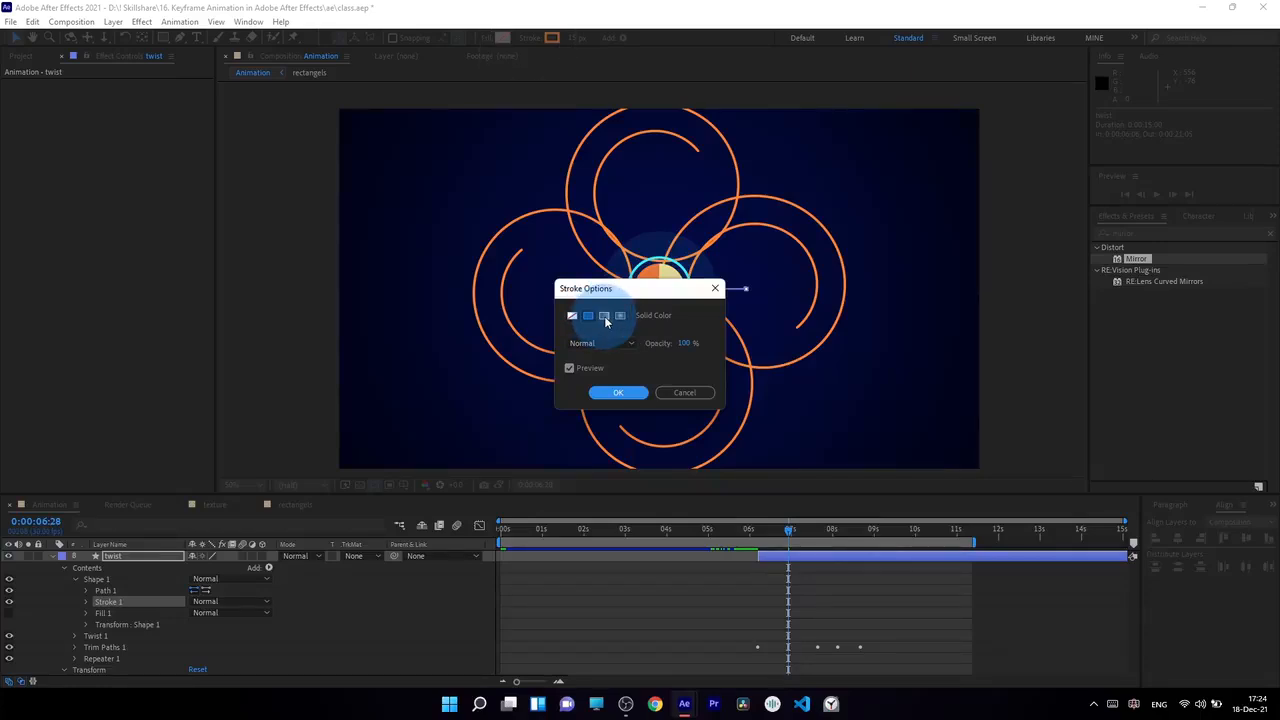
left_click(606, 317)
left_click(616, 392)
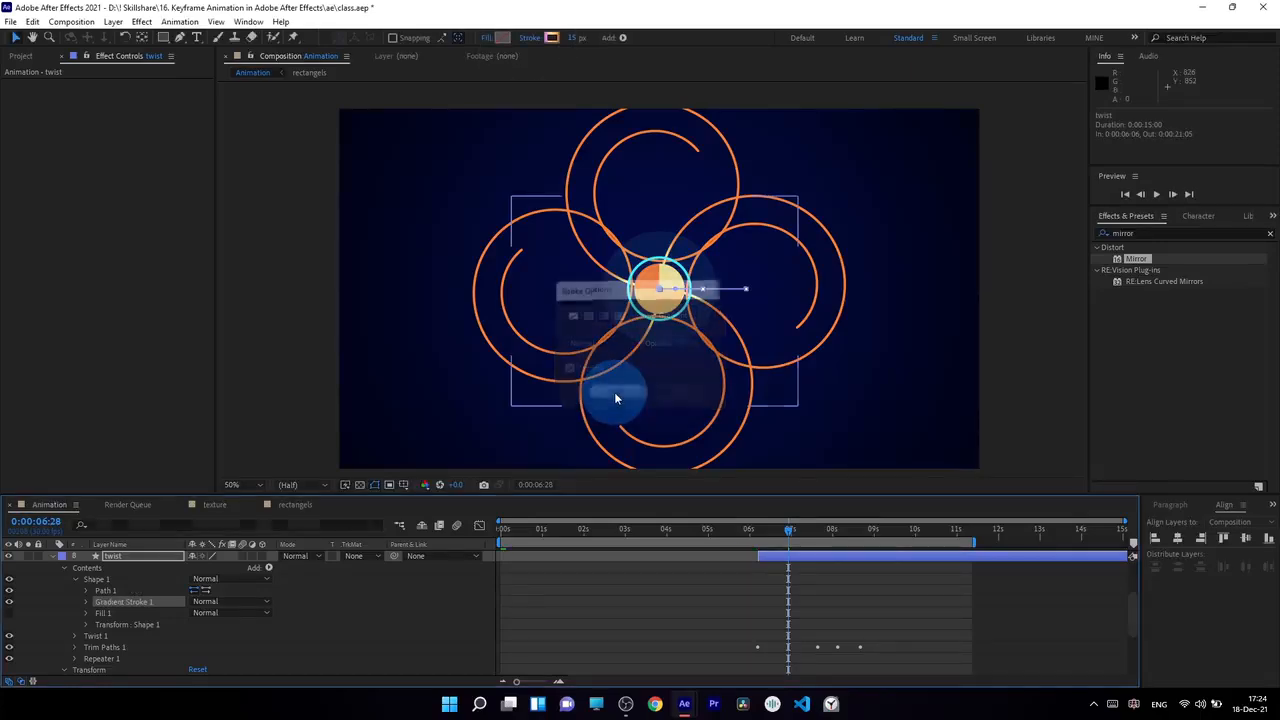
Stretch the gradient stroke's end point horizontally from near the central circle to just beyond the right spiral's outer edge
left_click(14, 40)
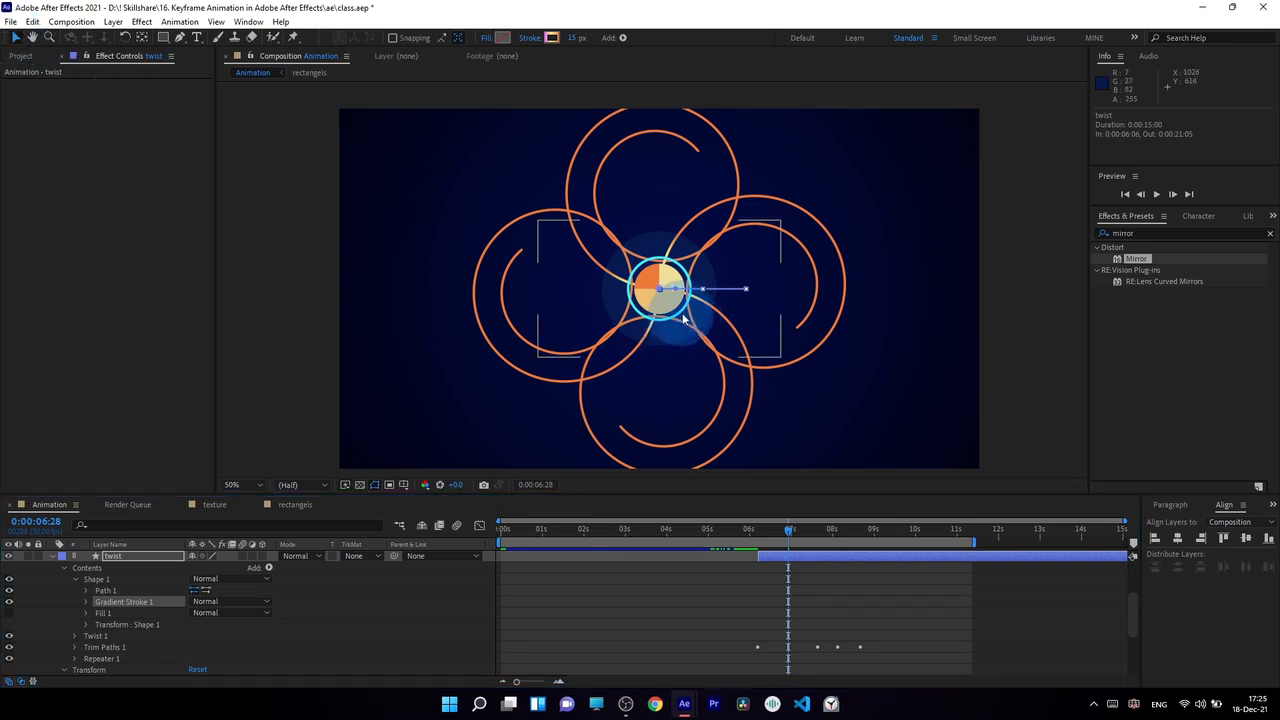
left_click(134, 601)
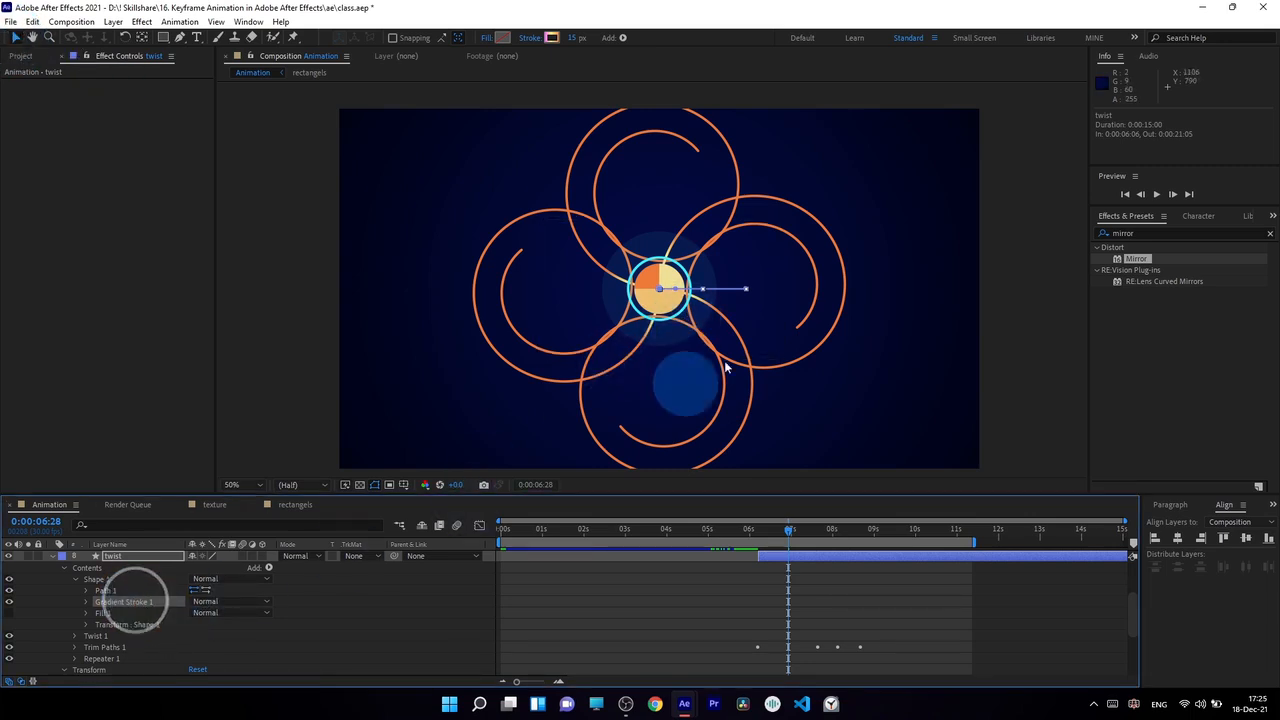
scroll(731, 364, "up", 2)
left_click_drag(698, 299, 1058, 309)
scroll(1025, 343, "down", 2)
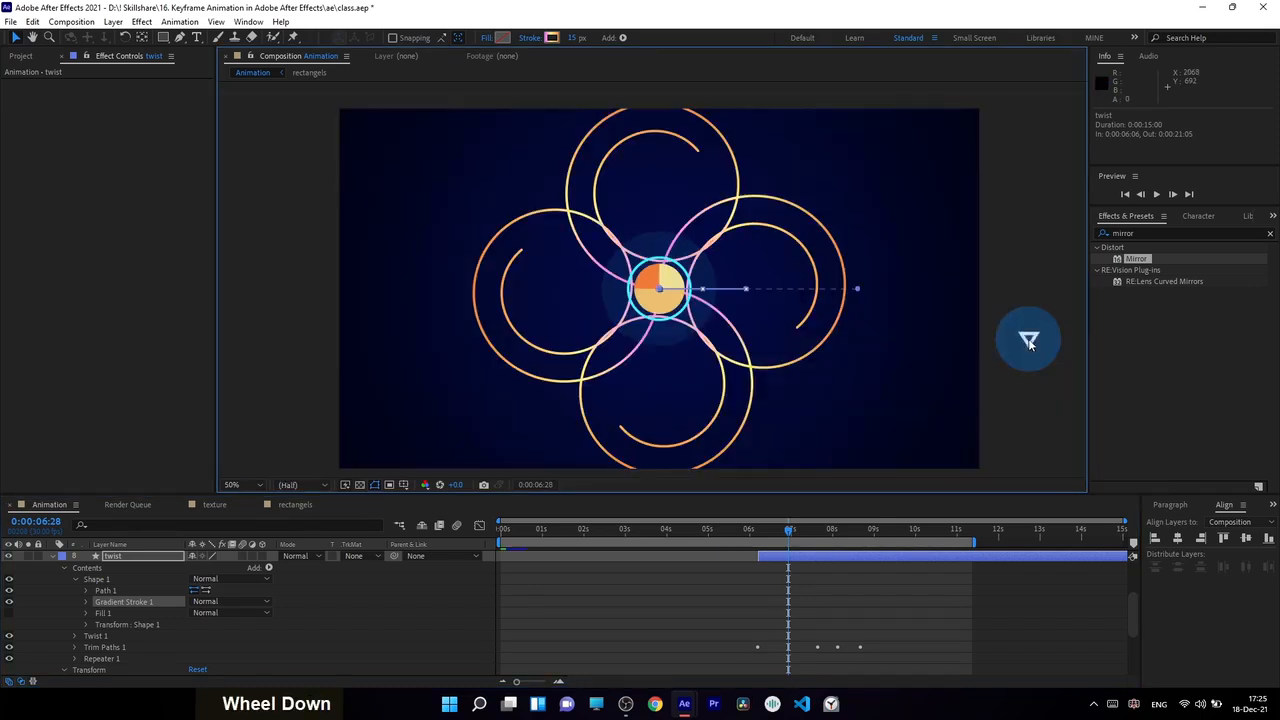
Recolor the twist stroke gradient's start stop to blue (#2A89FF) and add a cyan stop at 21.5%
left_click_drag(788, 529, 817, 529)
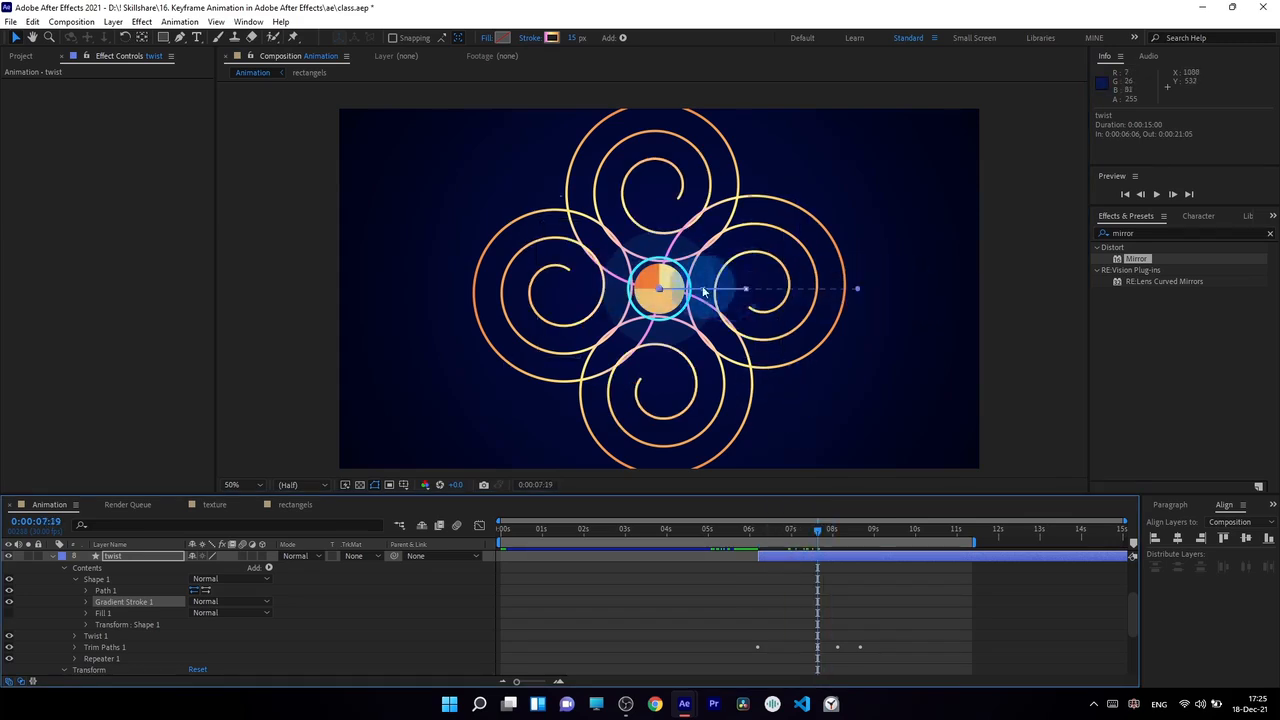
left_click(552, 41)
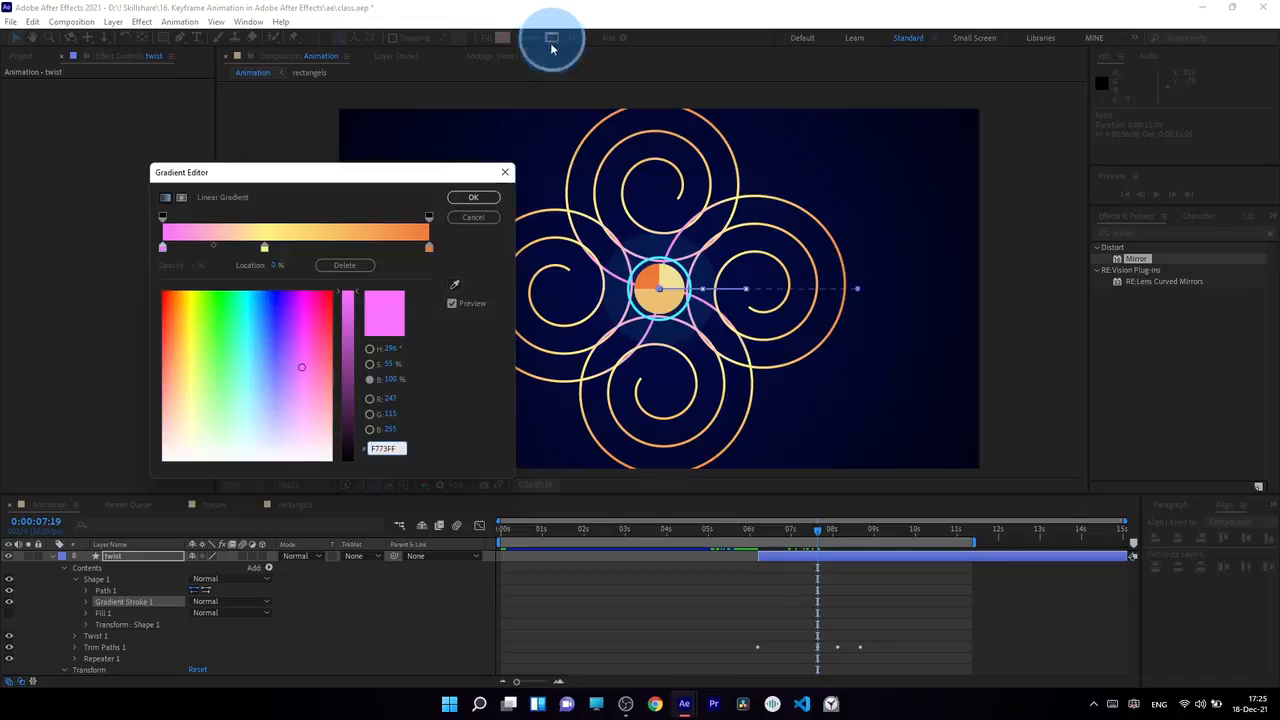
left_click(166, 252)
left_click(265, 310)
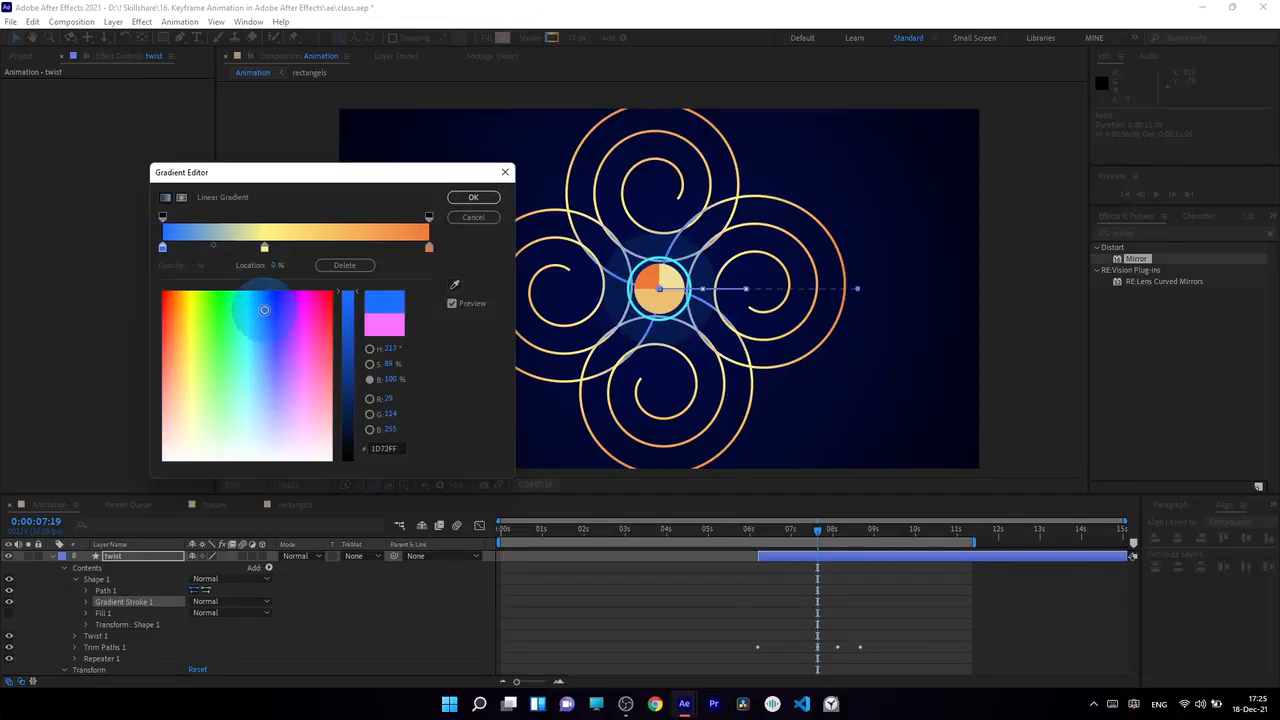
left_click_drag(265, 316, 262, 318)
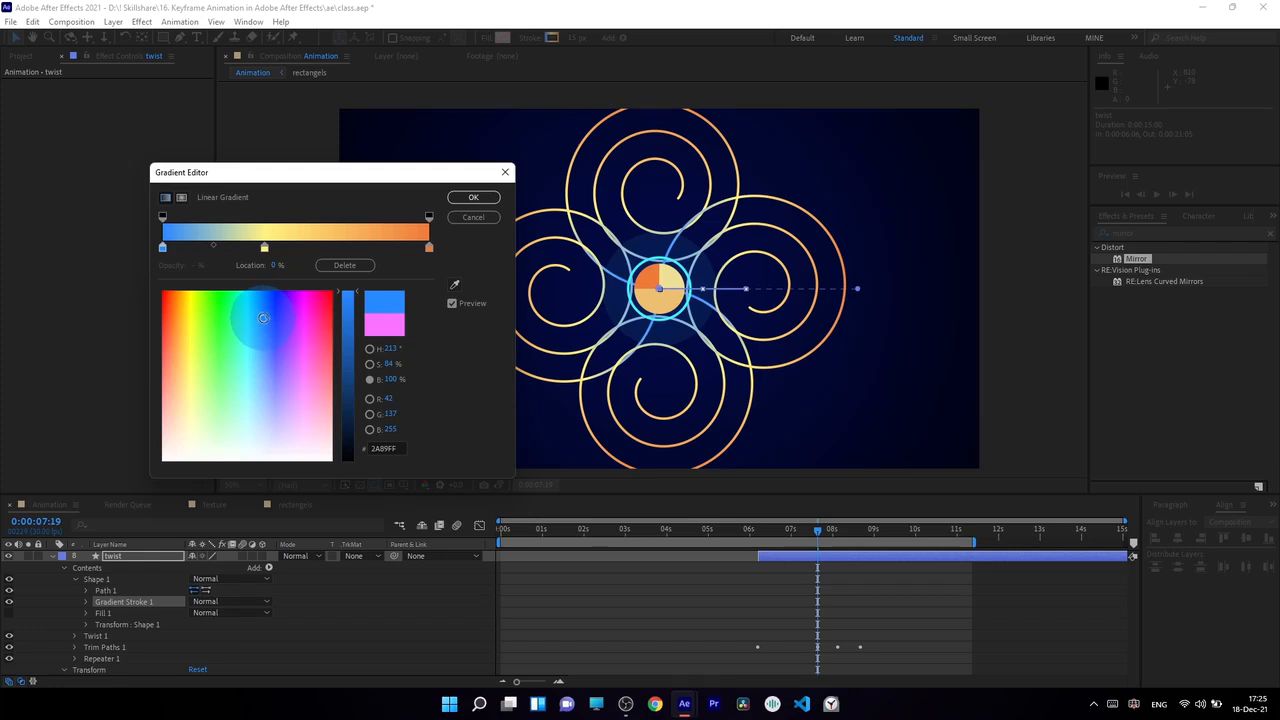
left_click_drag(190, 251, 220, 256)
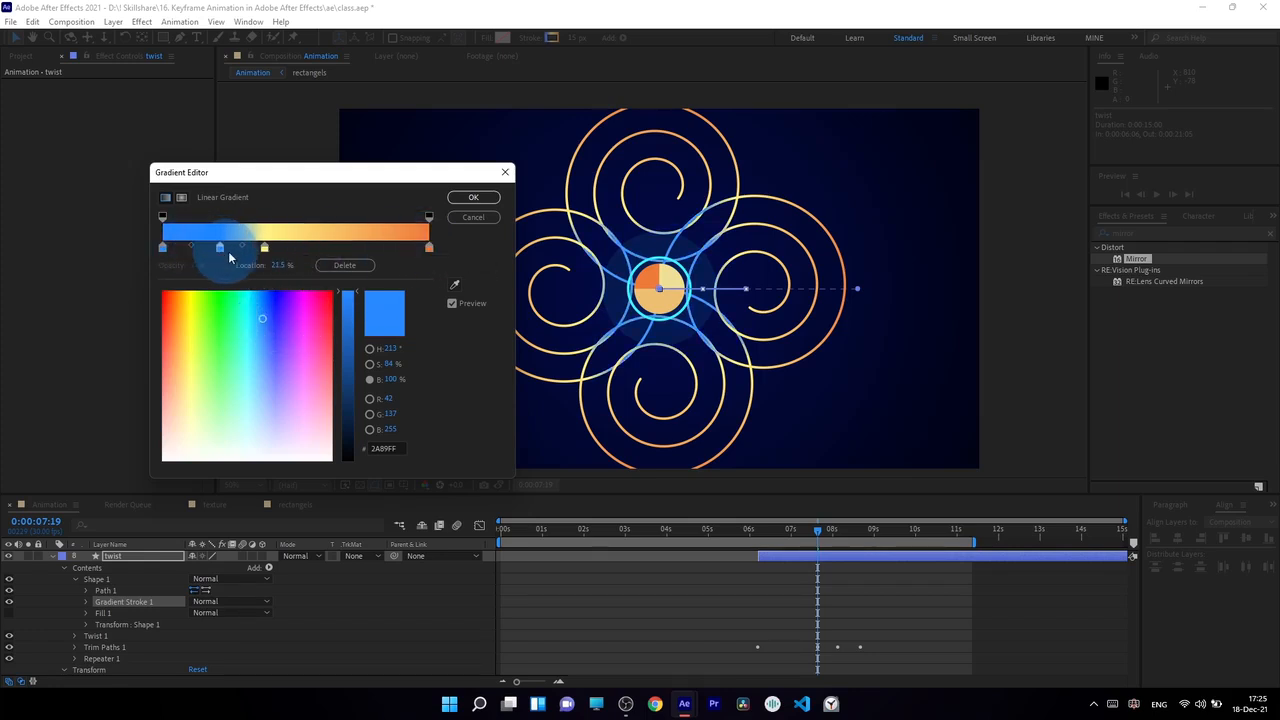
left_click(245, 301)
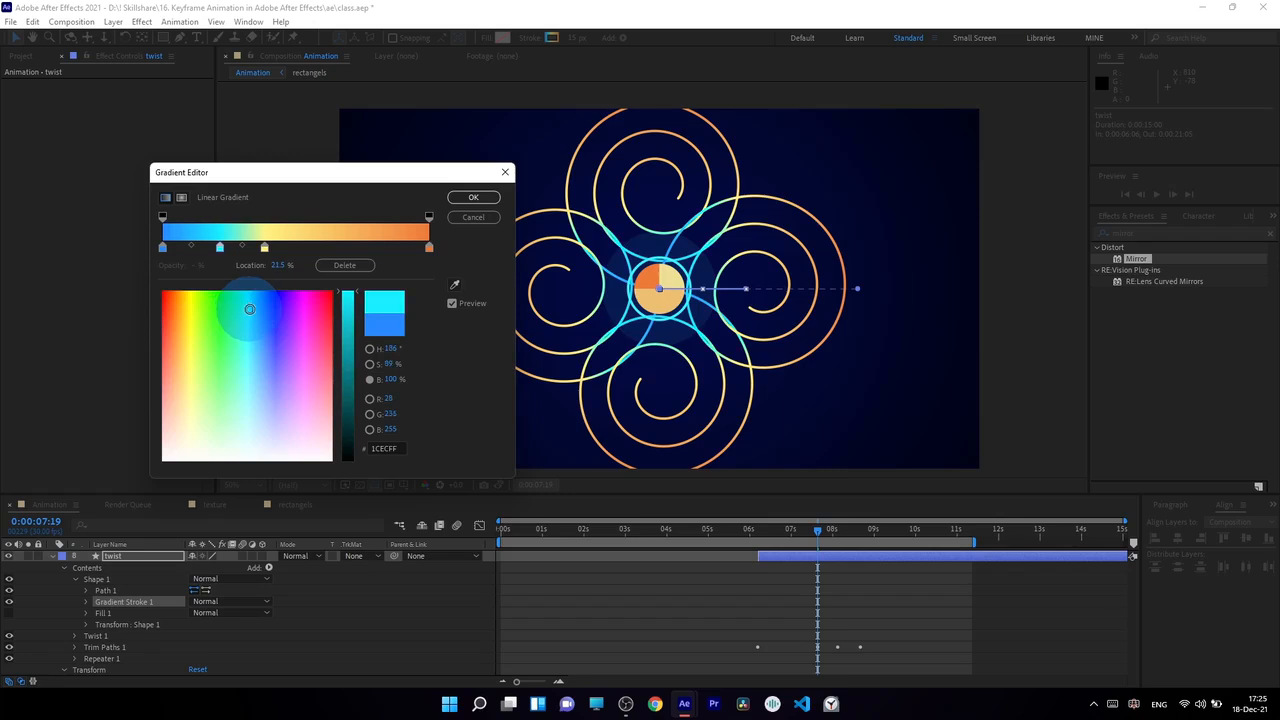
Move the yellow gradient stop to 50%, tint it yellow-green (#D9FF71), and add an orange stop at 69.7%
left_click_drag(264, 247, 297, 258)
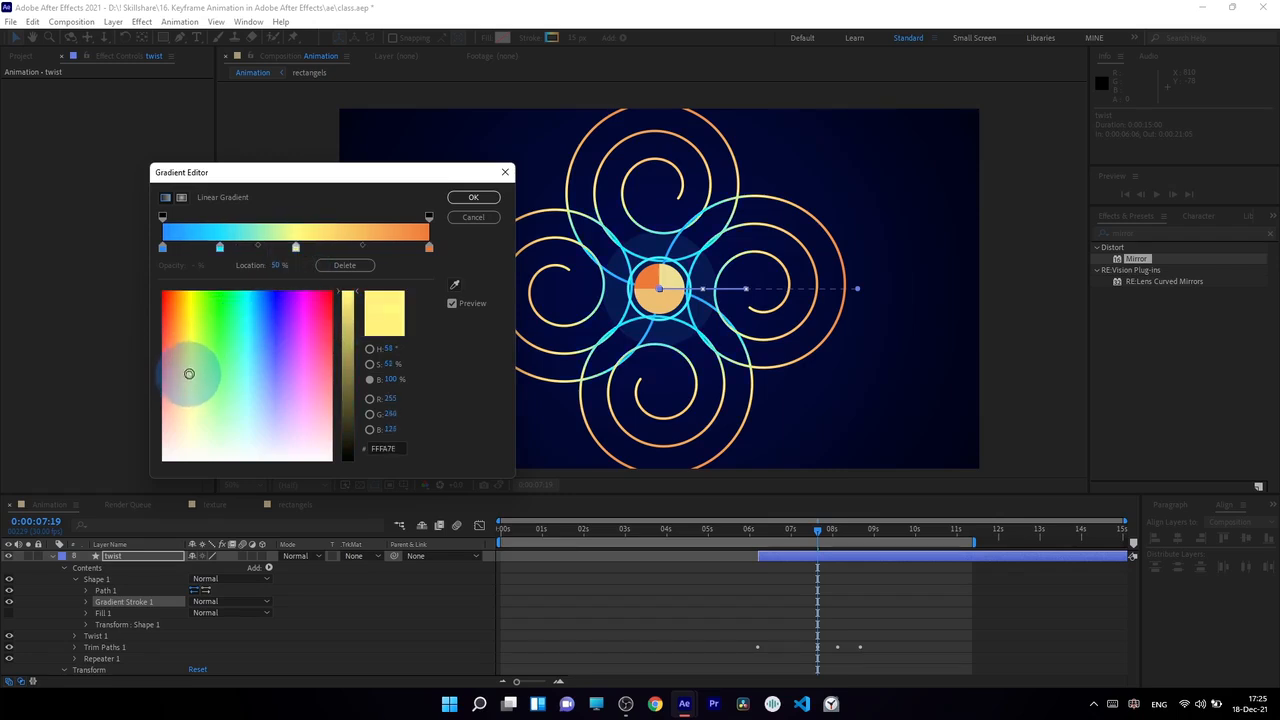
left_click(344, 248)
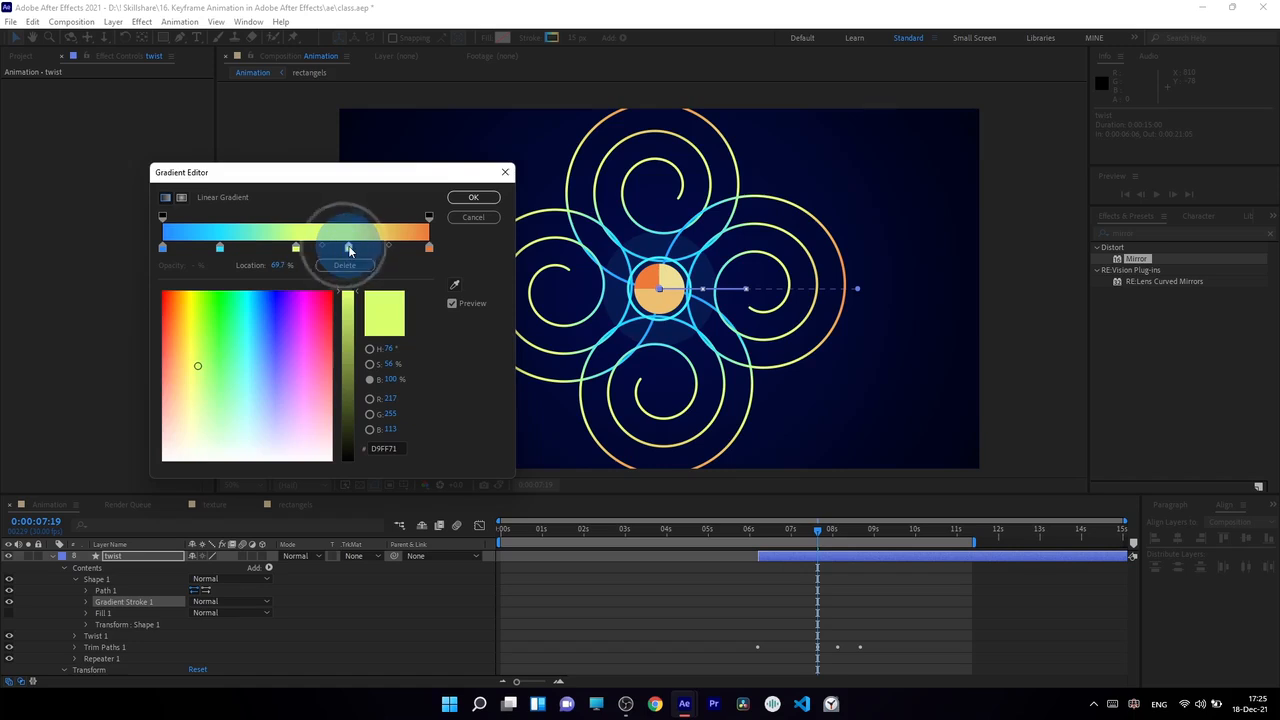
left_click_drag(174, 345, 175, 337)
Recolor the gradient's end stop to pink (#EC3E9C) and accept the gradient
left_click(429, 247)
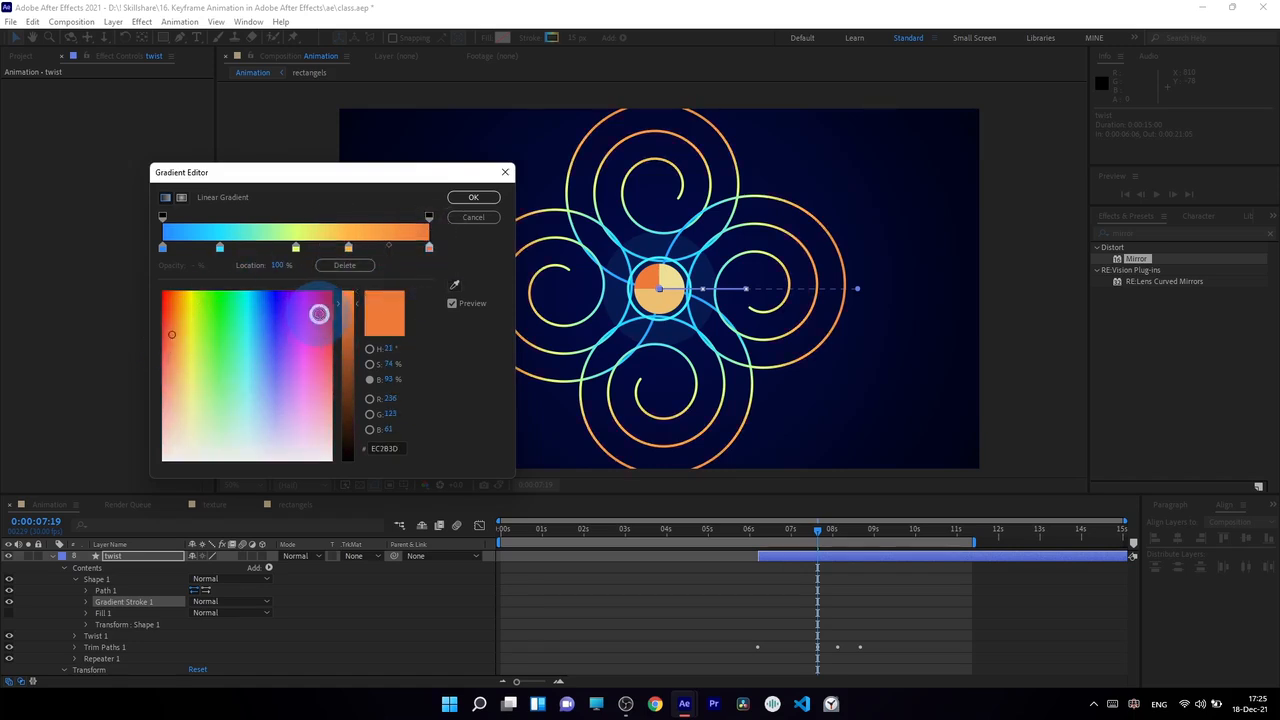
left_click(317, 318)
left_click_drag(317, 318, 319, 329)
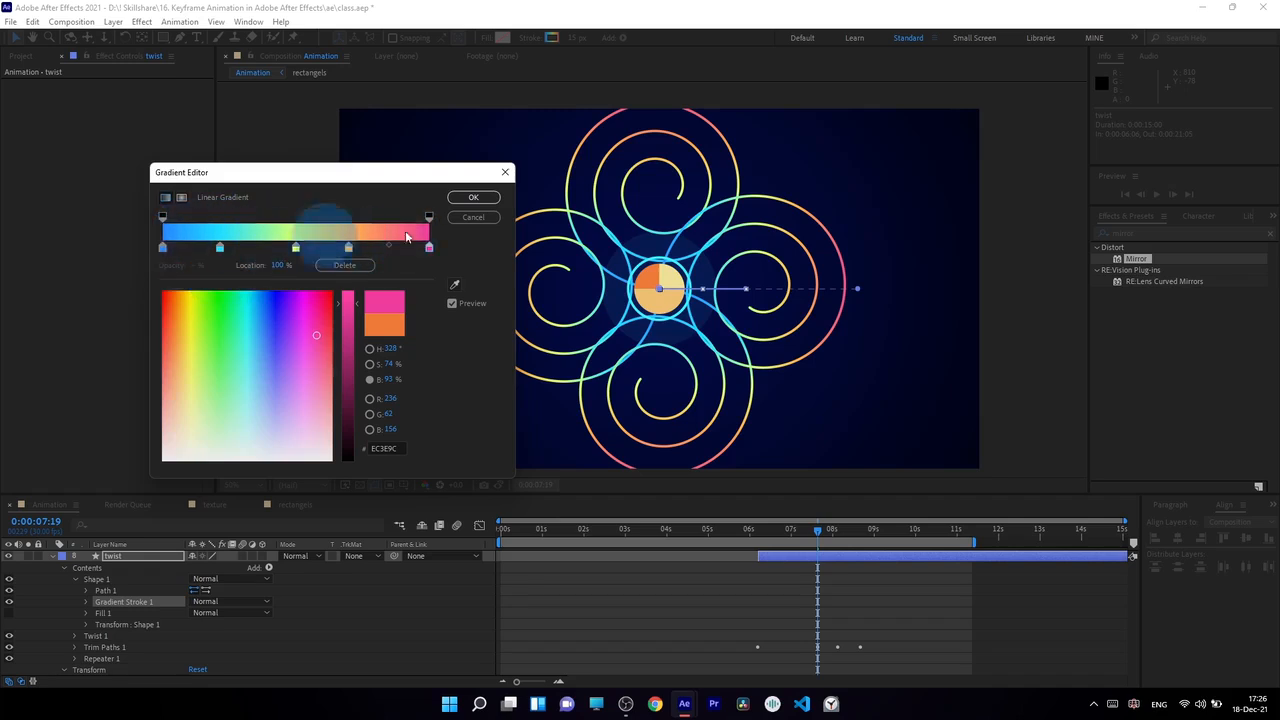
left_click(474, 197)
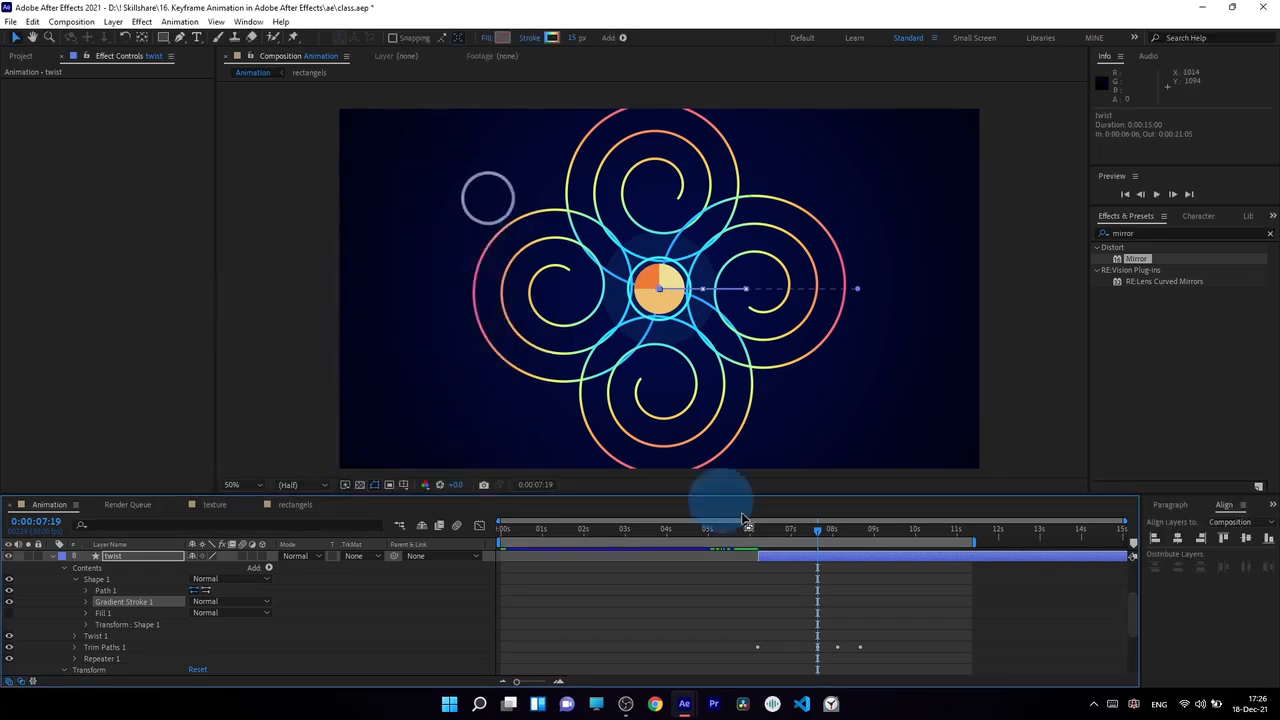
Scale the twist layer down to 38% and set its stroke width to 20 px
left_click(821, 562)
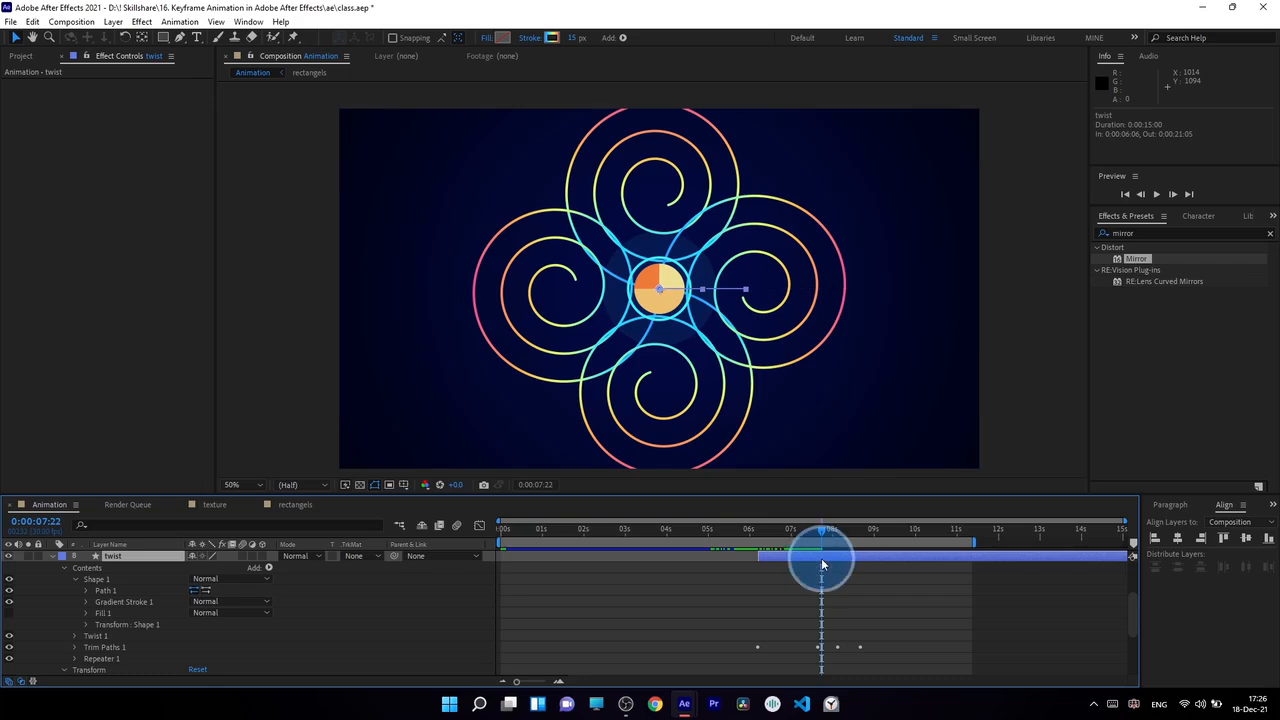
left_click(115, 560)
left_click(163, 558)
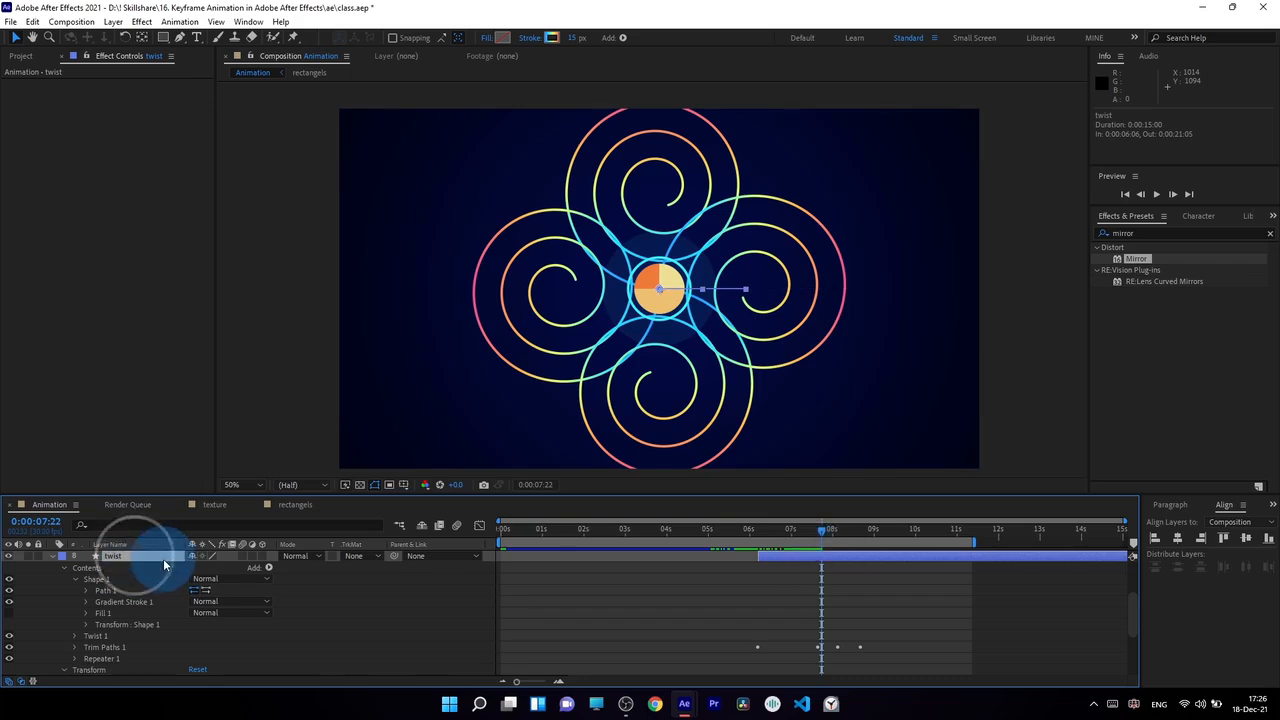
key("s")
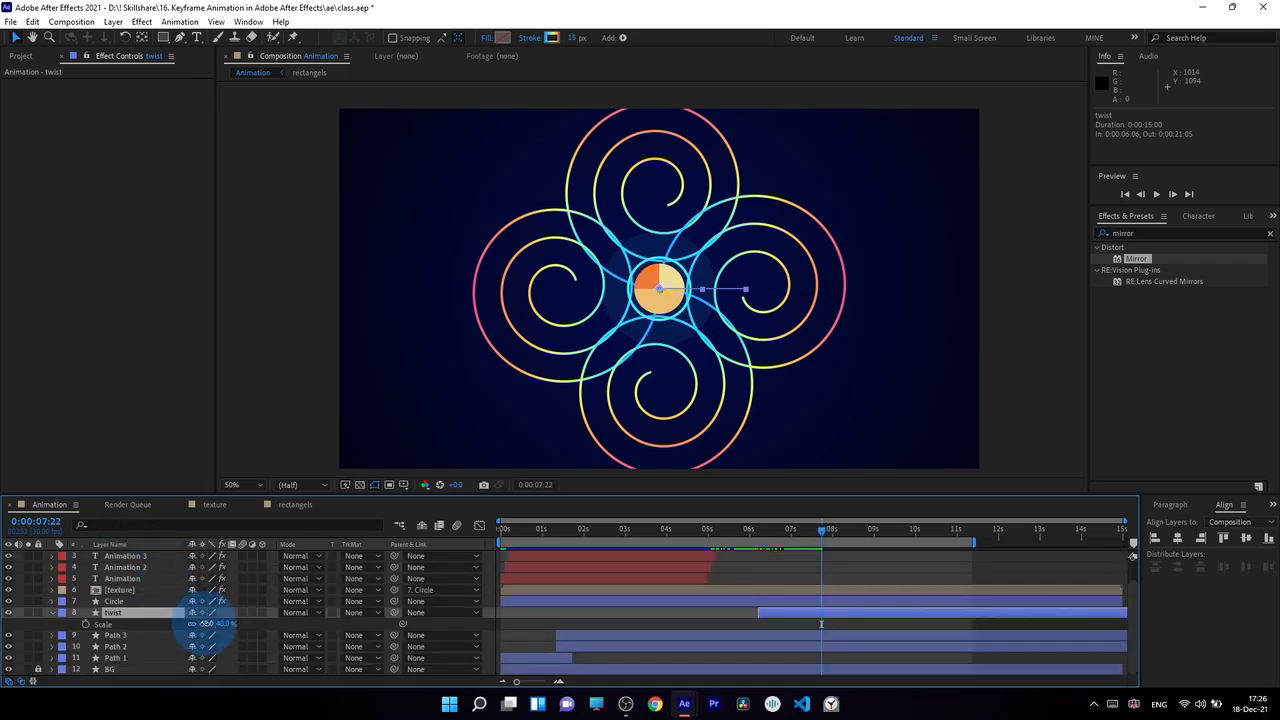
left_click_drag(205, 623, 204, 623)
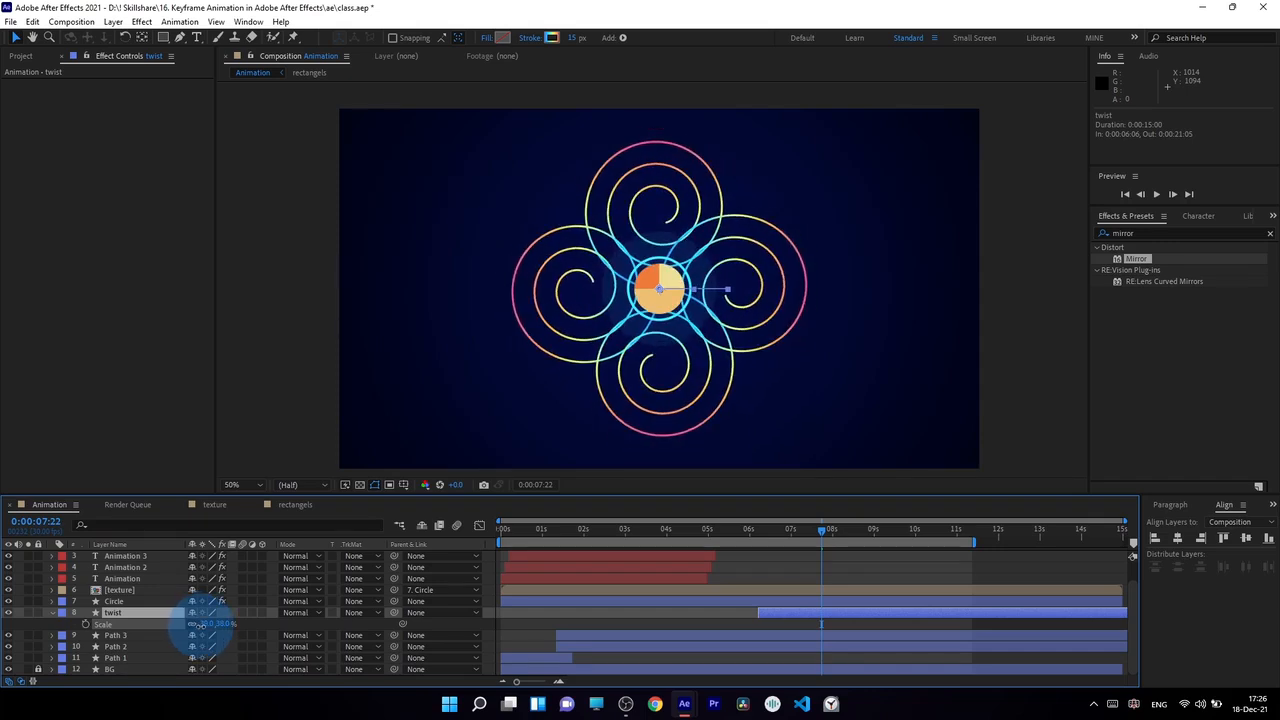
left_click_drag(569, 38, 576, 39)
Add a Scale keyframe of 100% to the twist layer's Repeater 1 transform at 0:00:07:24
mouse_move(835, 530)
left_mouse_down()
mouse_move(845, 538)
mouse_move(760, 551)
mouse_move(837, 568)
left_mouse_up()
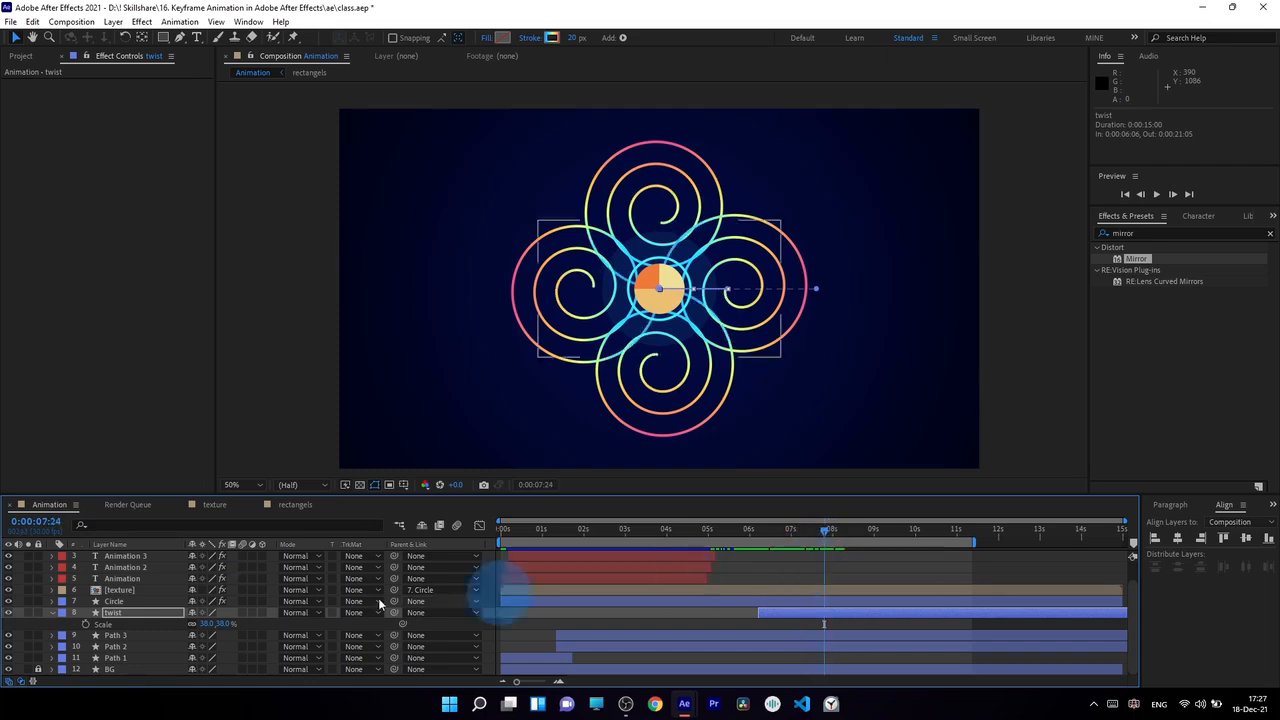
left_click(52, 612)
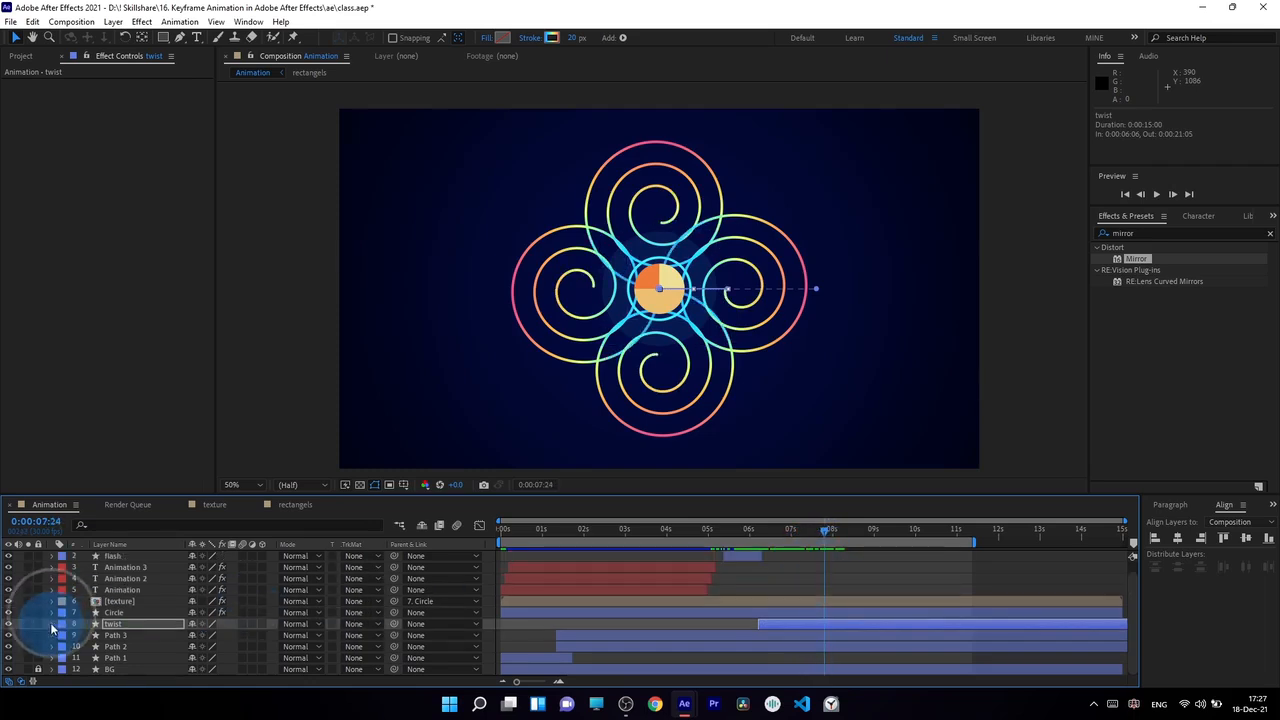
left_click(52, 624)
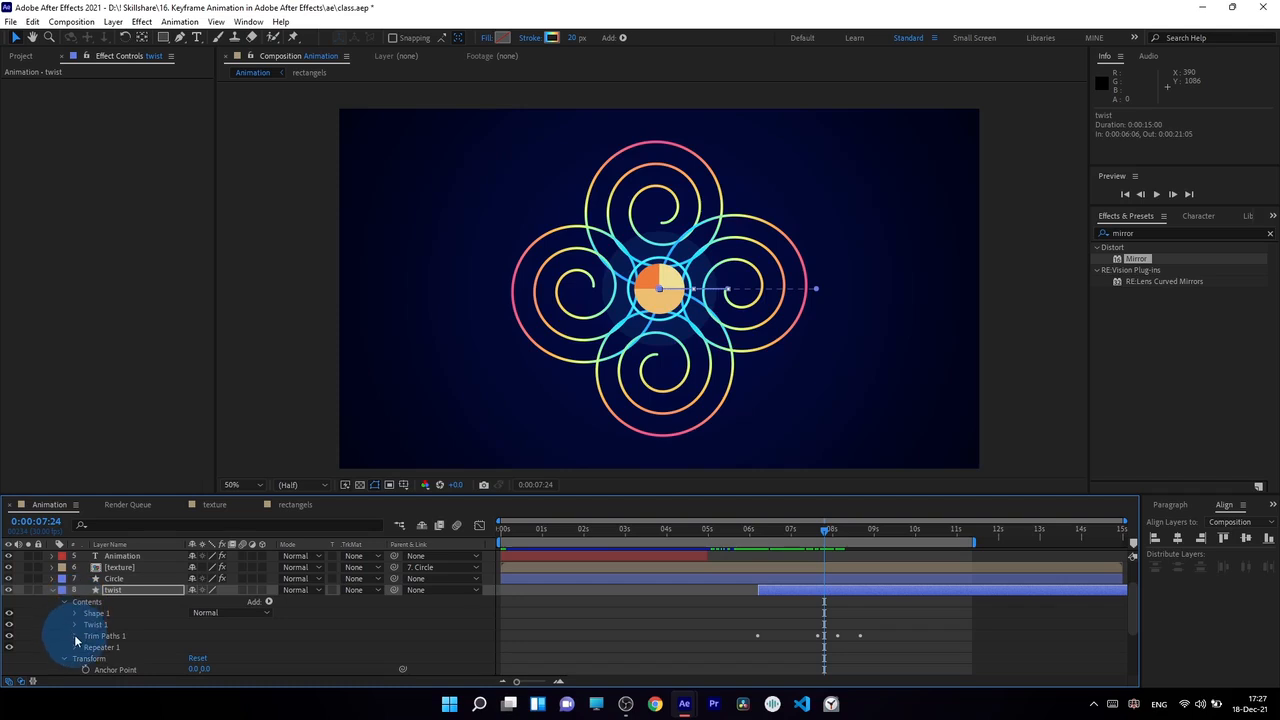
left_click(75, 648)
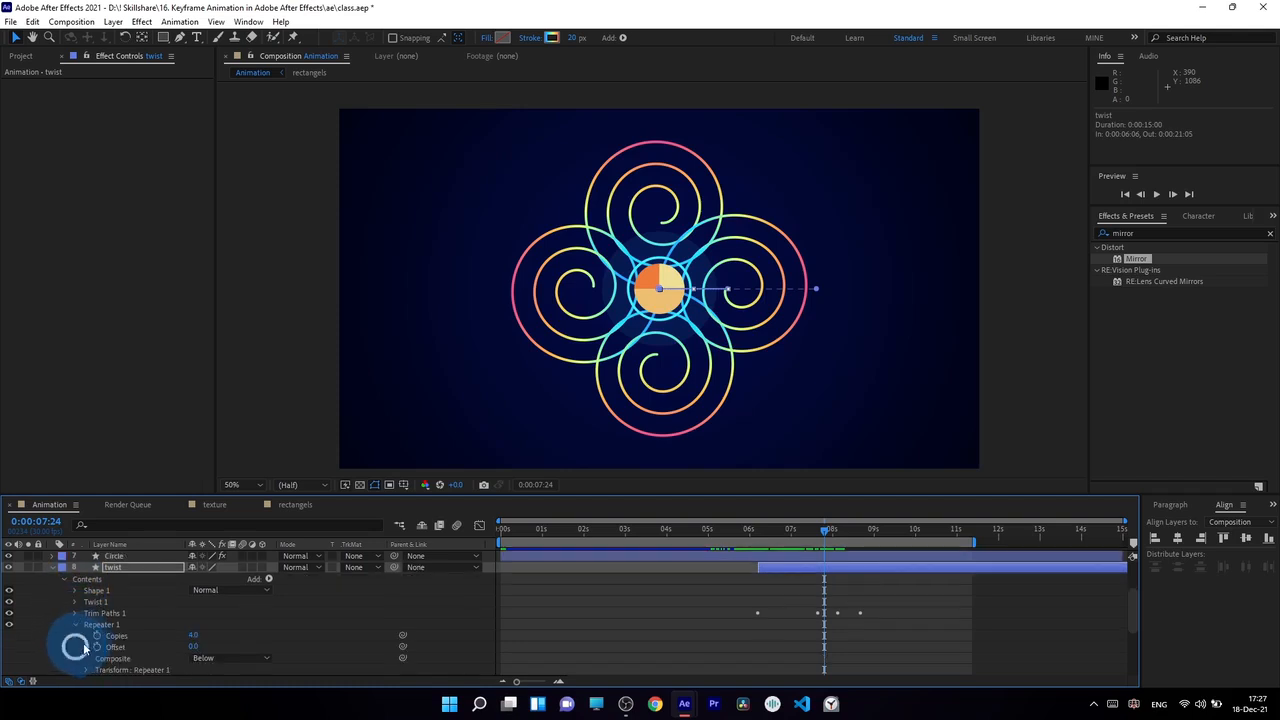
left_click(86, 672)
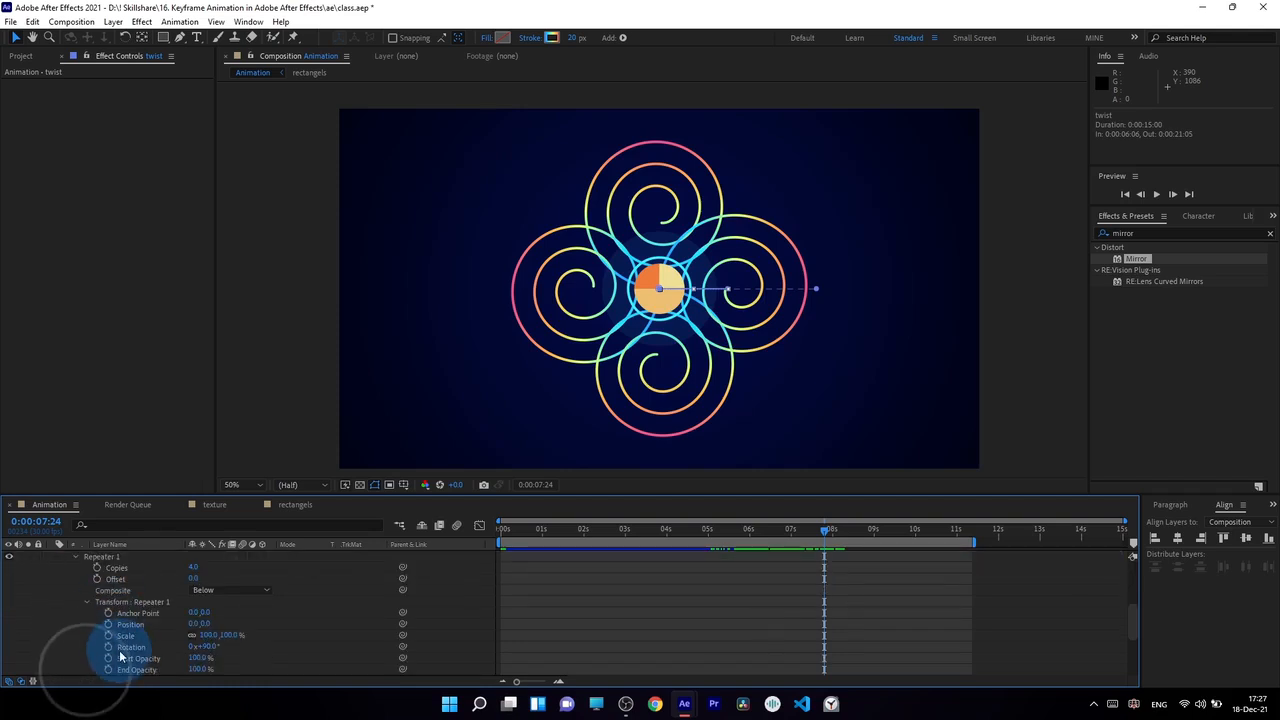
left_click(115, 637)
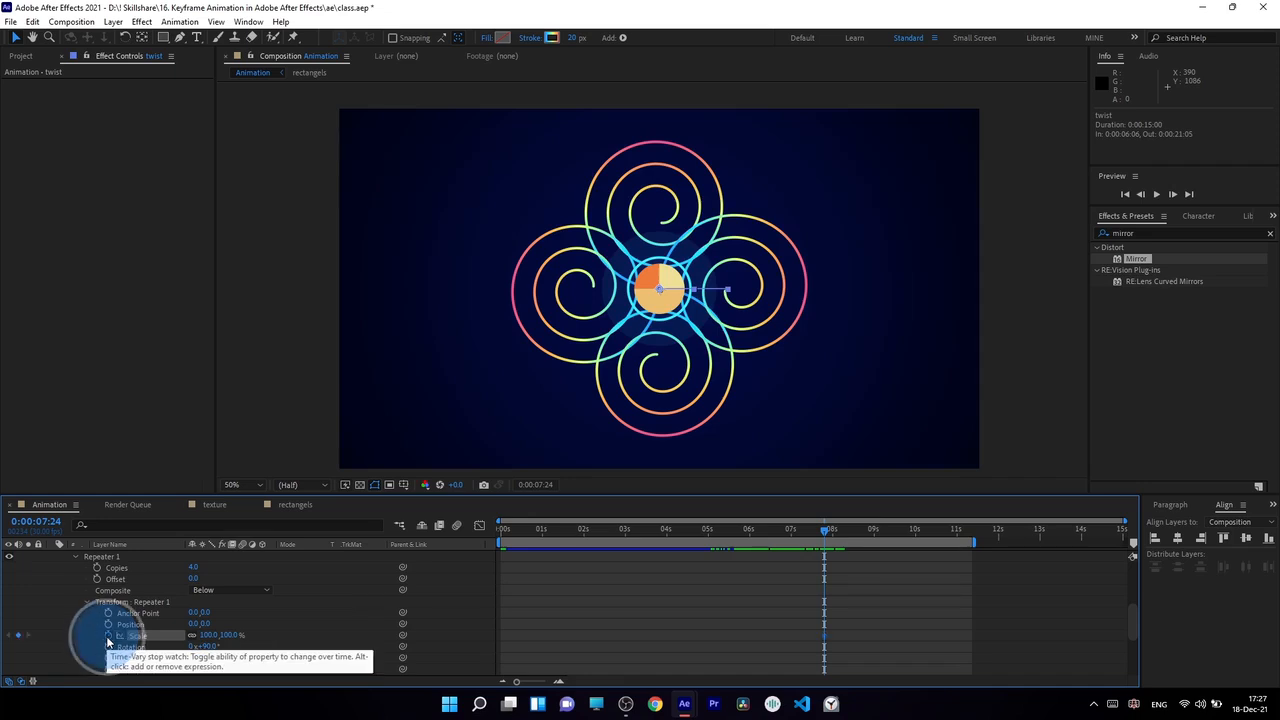
left_click_drag(825, 641, 831, 641)
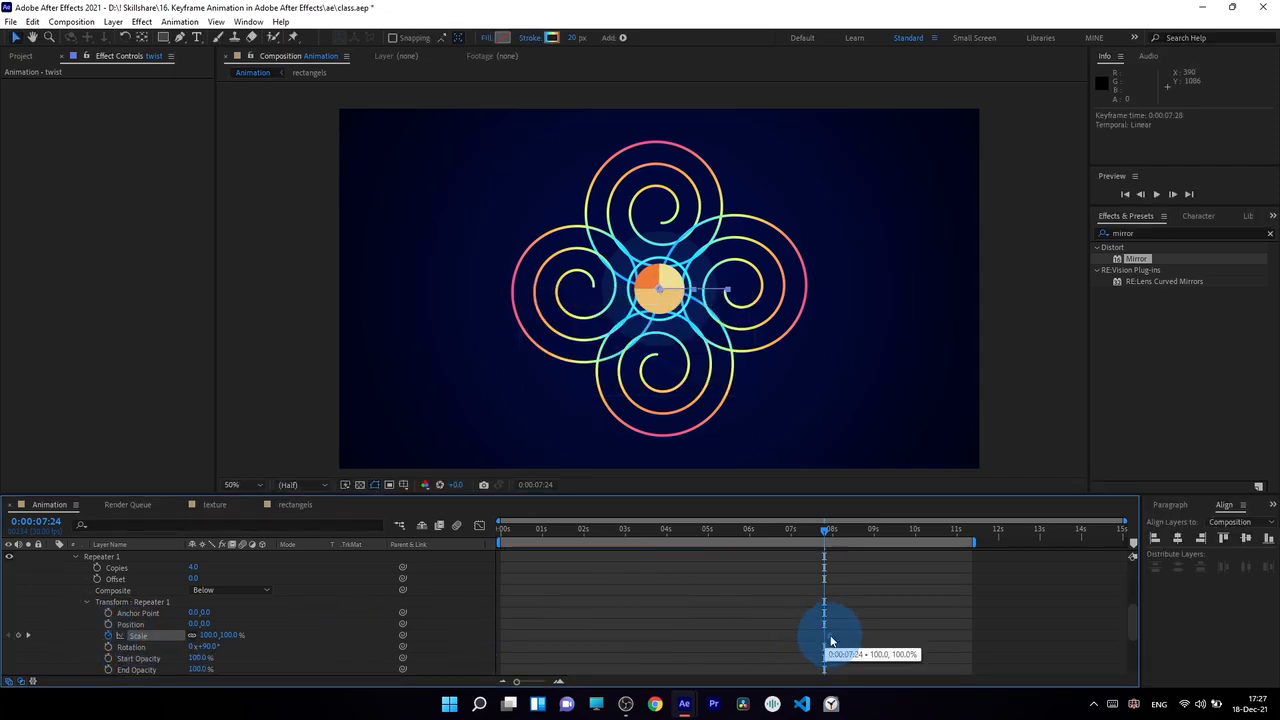
left_click(329, 670)
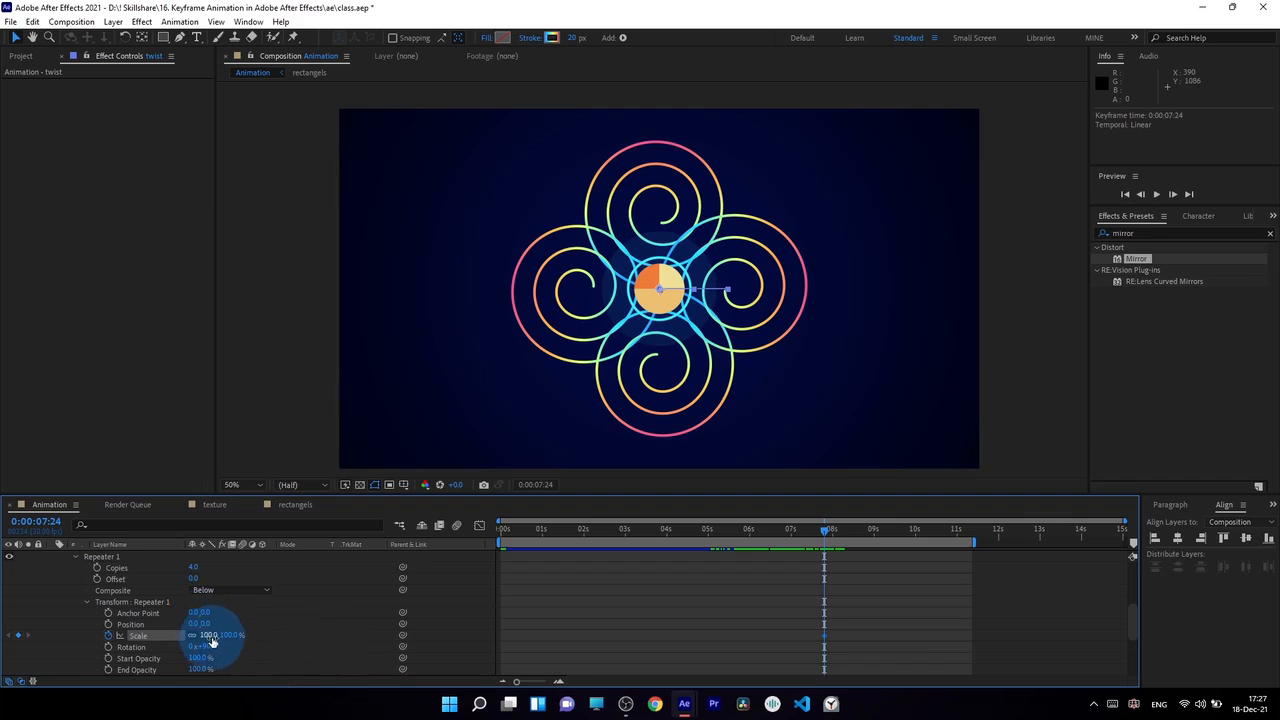
Set the Repeater 1 Scale to 0% at 0:00:06:15
left_click_drag(825, 528, 770, 532)
left_click(208, 635)
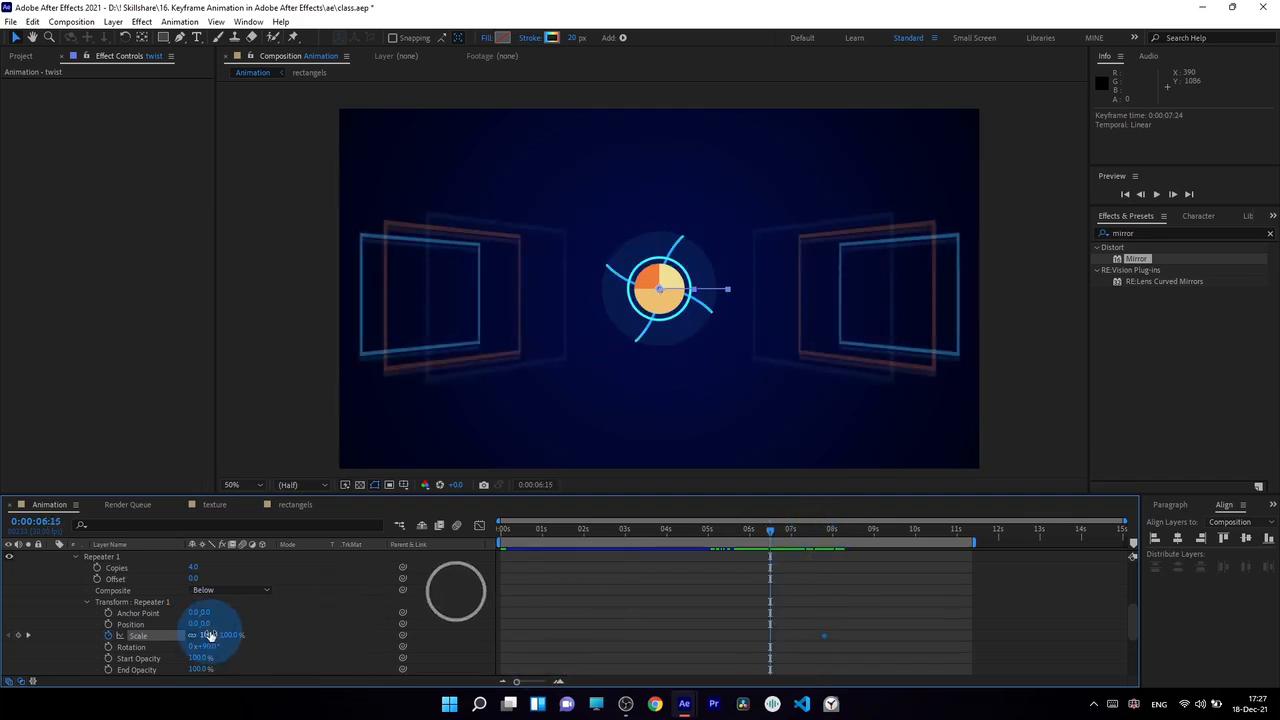
type("0")
key("Return")
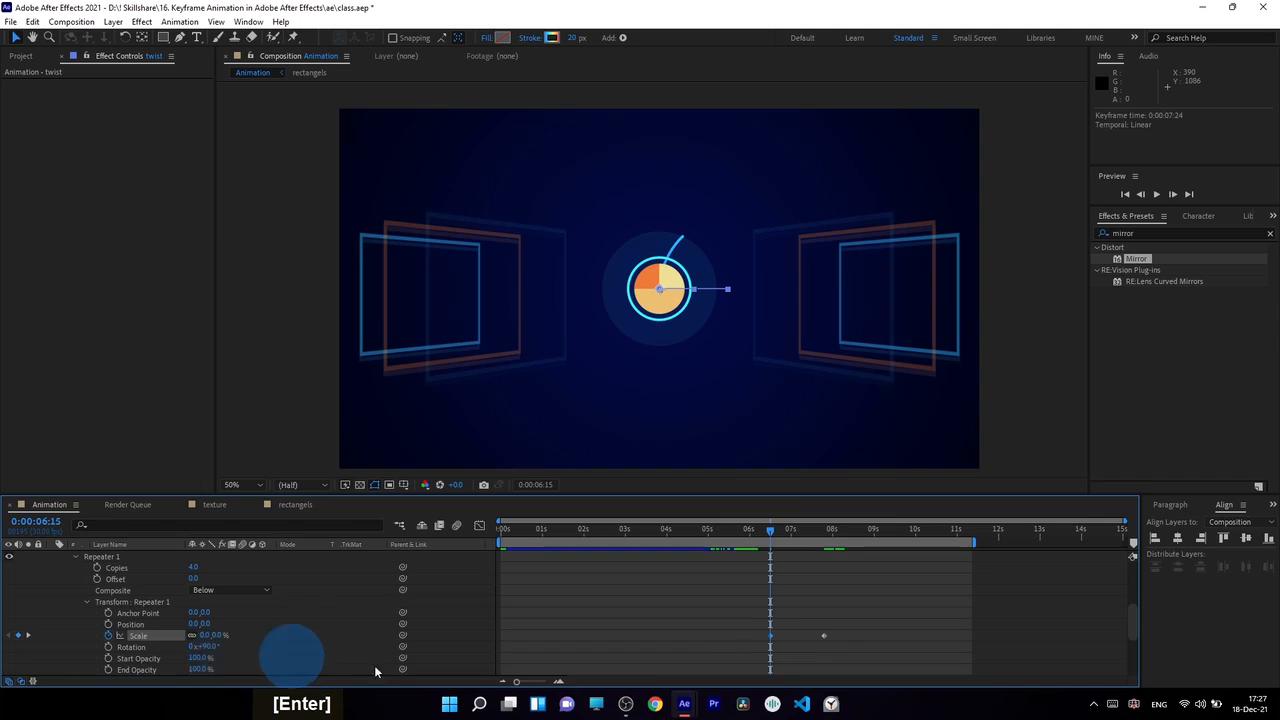
Ease the Repeater 1 Scale keyframes, moving the first to 0:00:06:06 and the last to 0:00:08:20, and preview the motion
left_click_drag(768, 540, 828, 552)
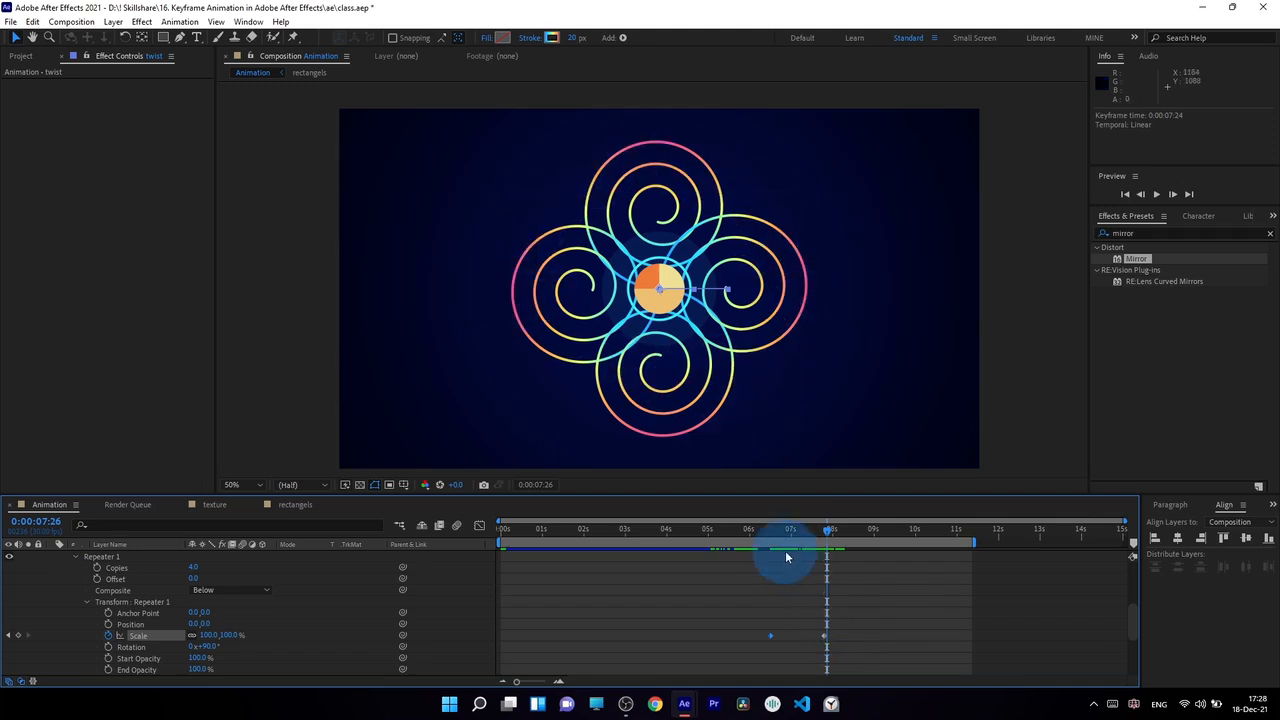
scroll(749, 582, "down", 4)
left_click_drag(749, 582, 846, 615)
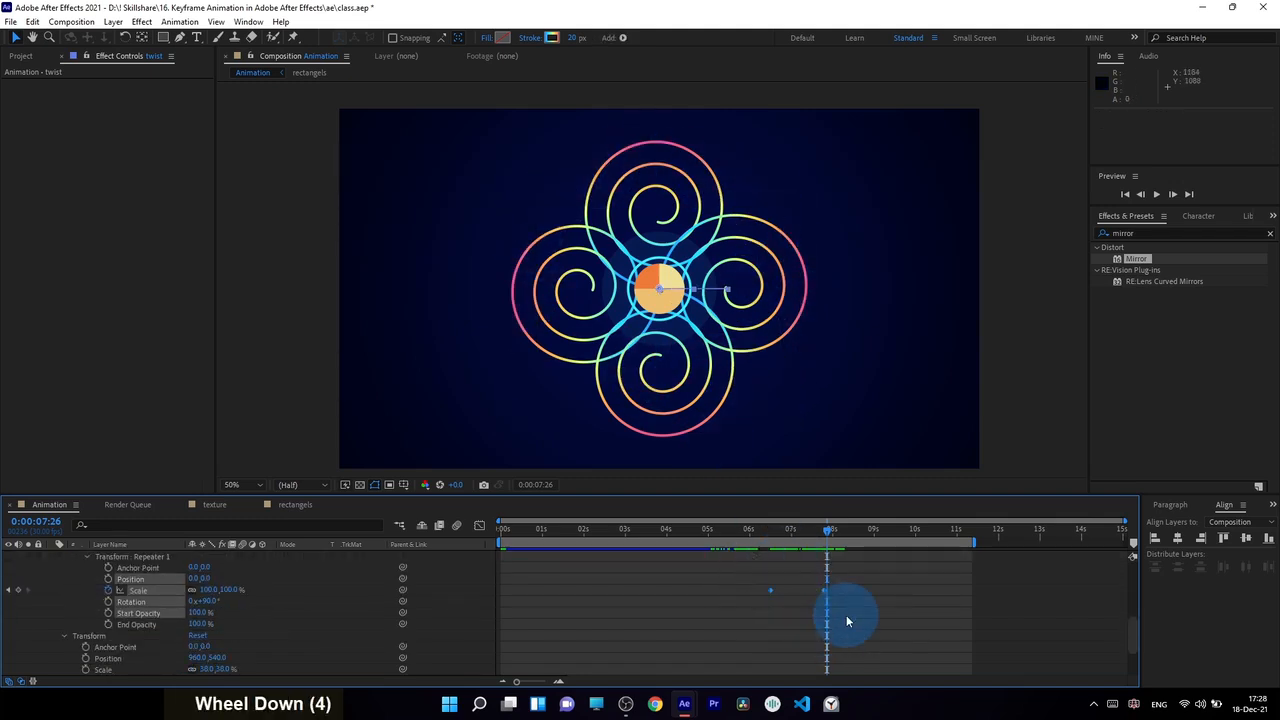
scroll(846, 615, "up", 4)
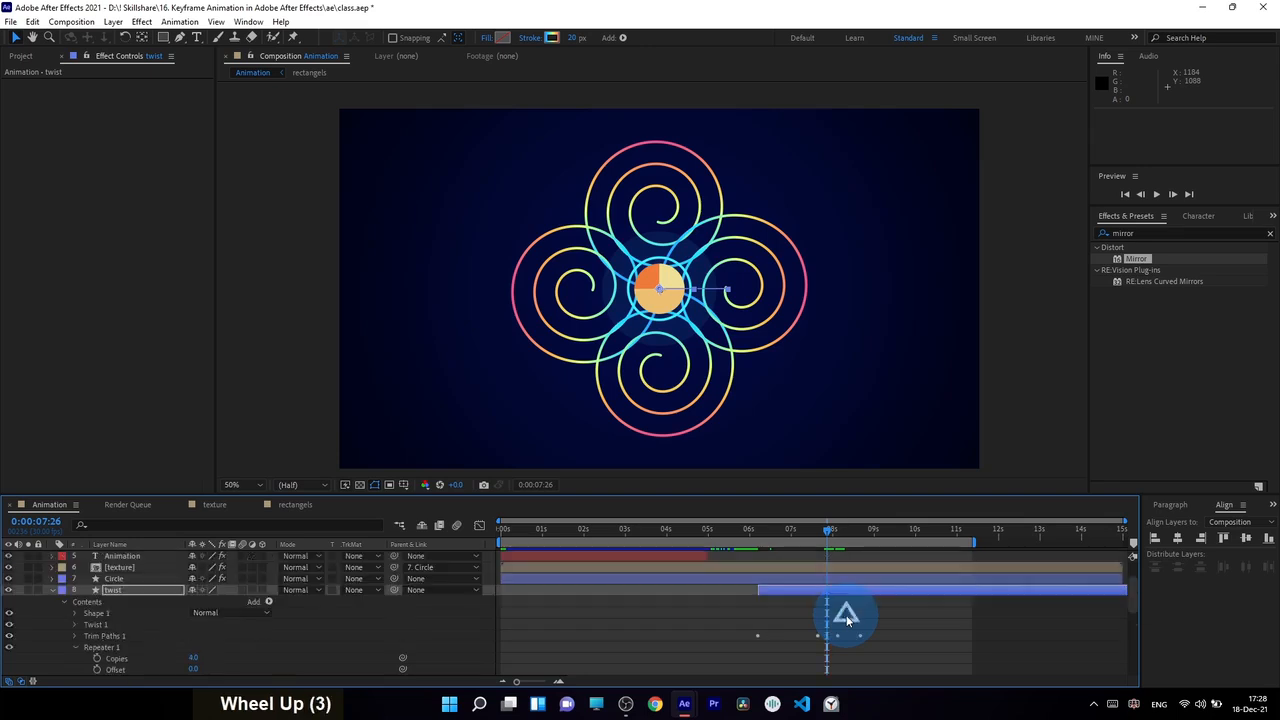
left_click(829, 590)
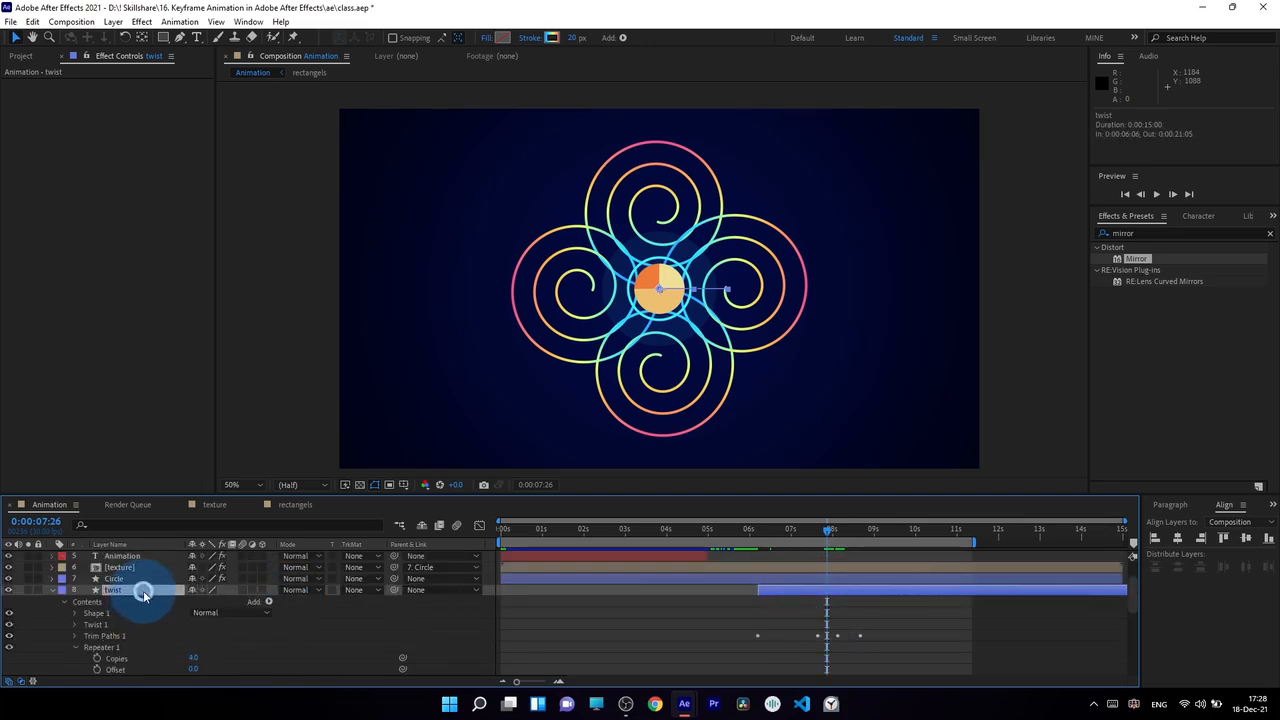
key("u")
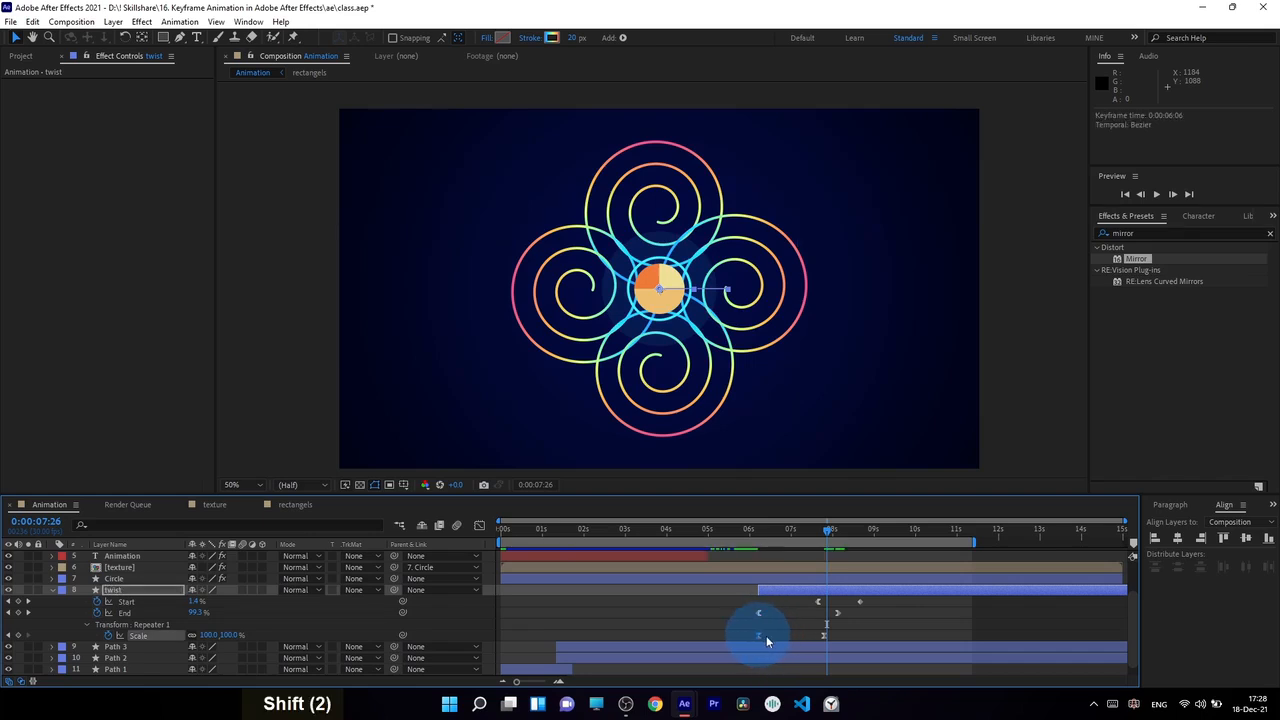
left_click_drag(822, 635, 859, 635)
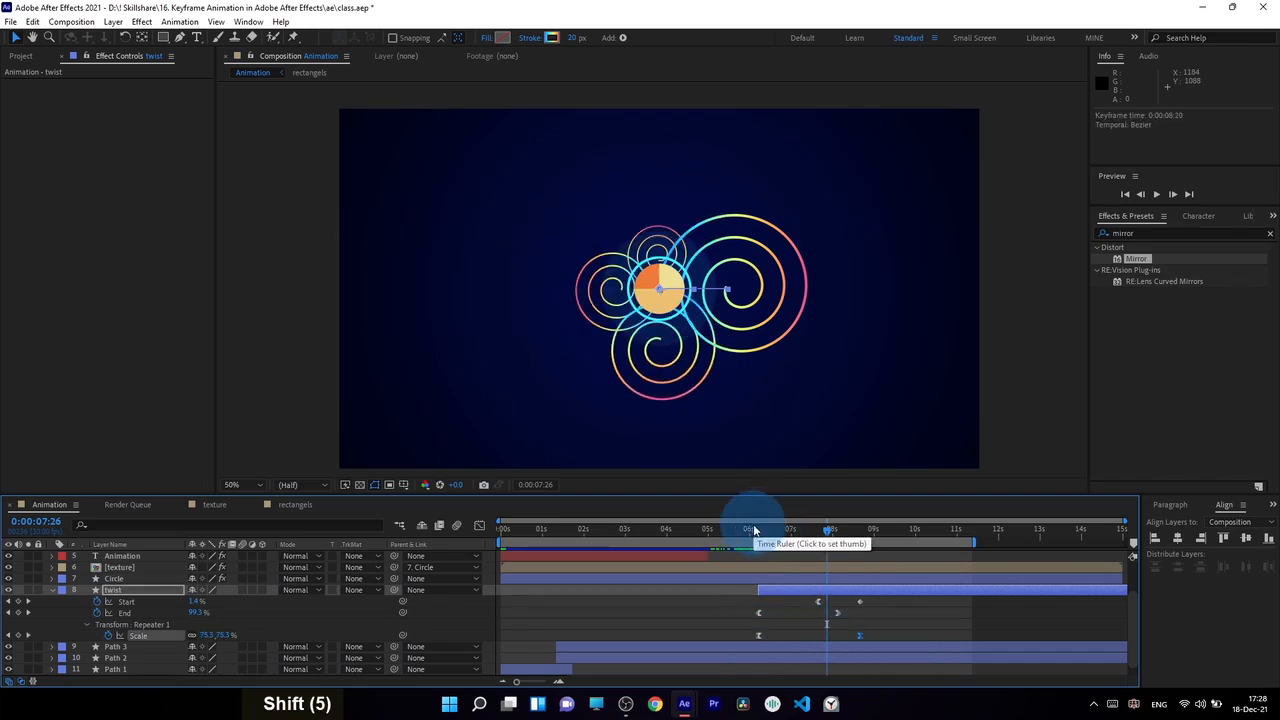
left_click_drag(751, 525, 844, 558)
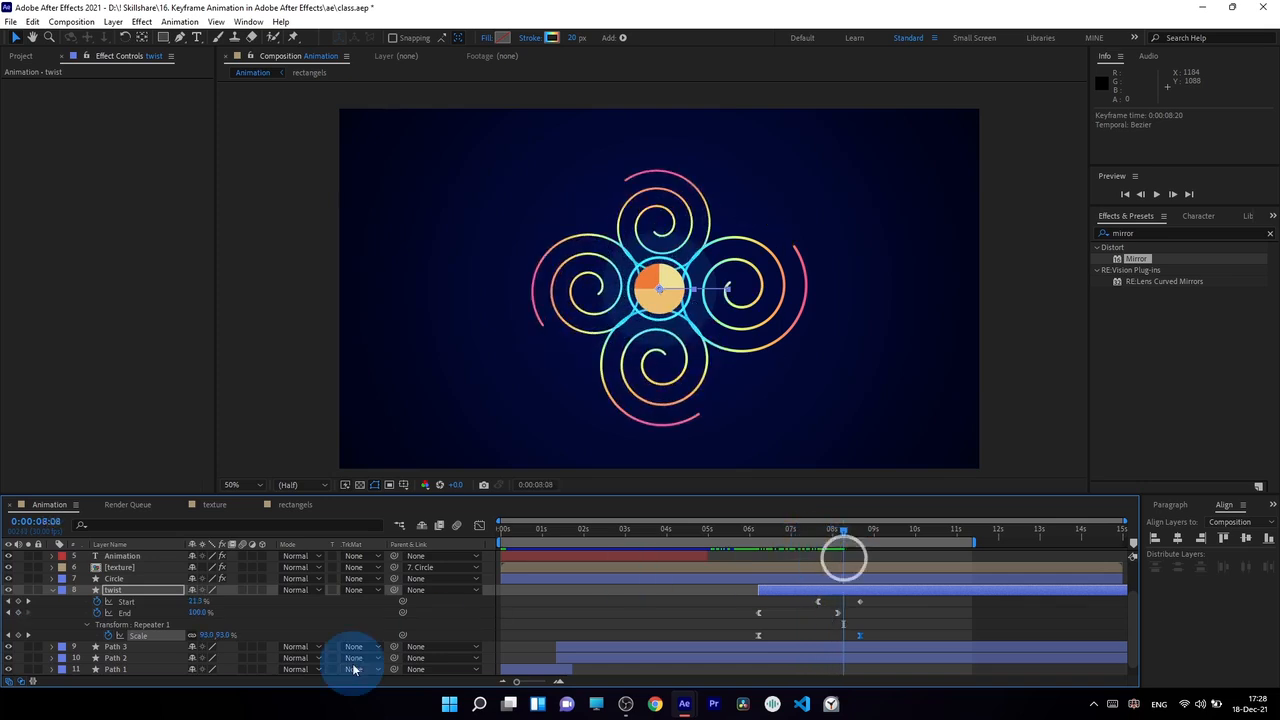
Keyframe the twist layer's Rotation at 0° at 0:00:08:08 and at -69° at 0:00:06:29
left_click(145, 592)
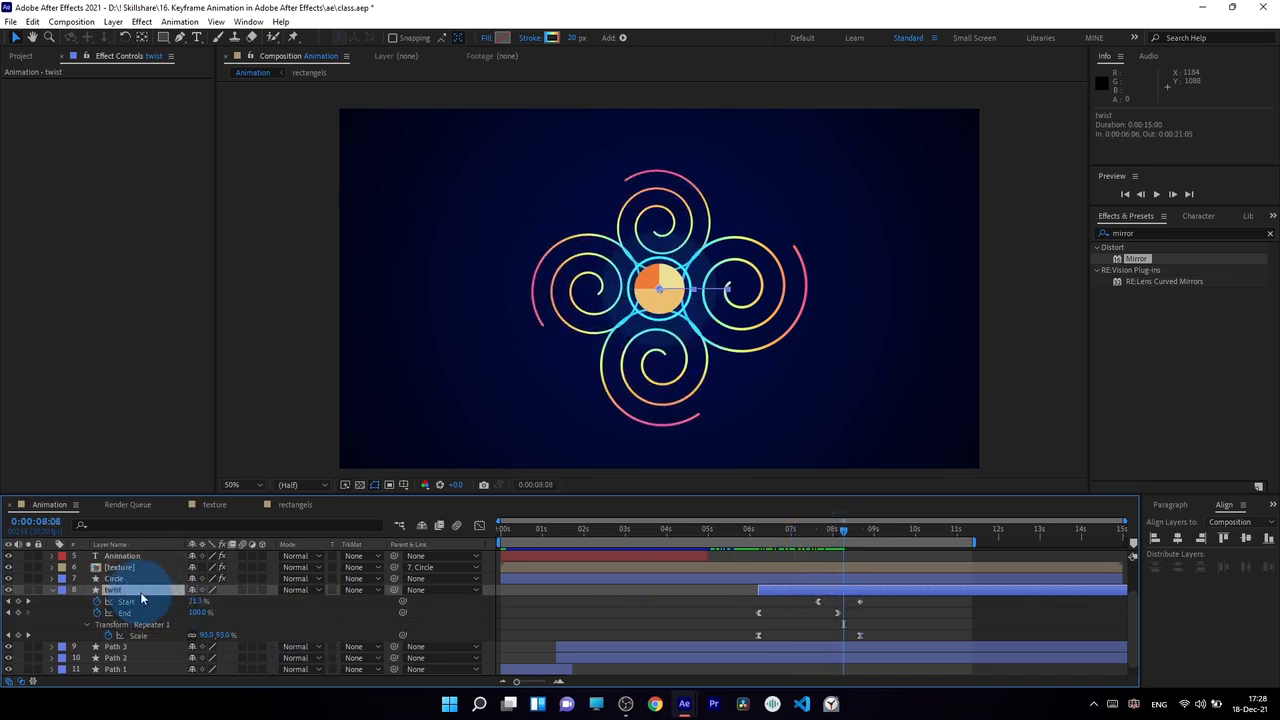
key("shift")
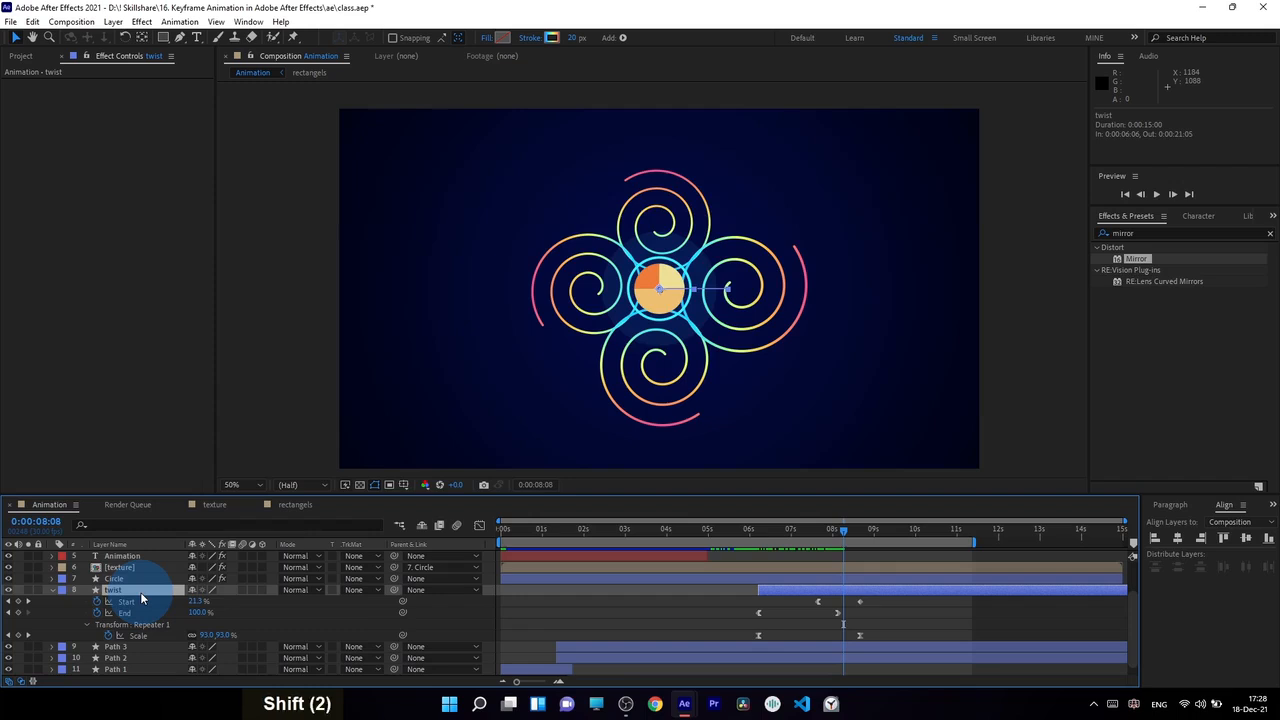
key("shift+r")
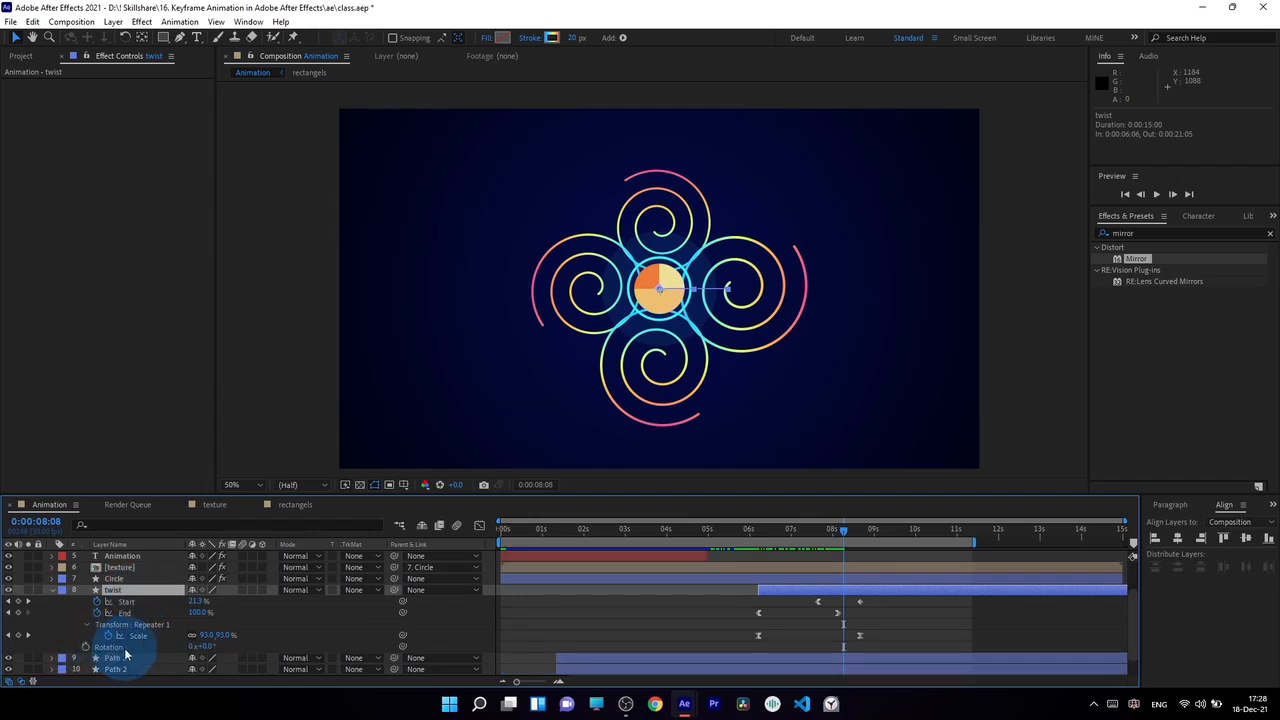
left_click(86, 647)
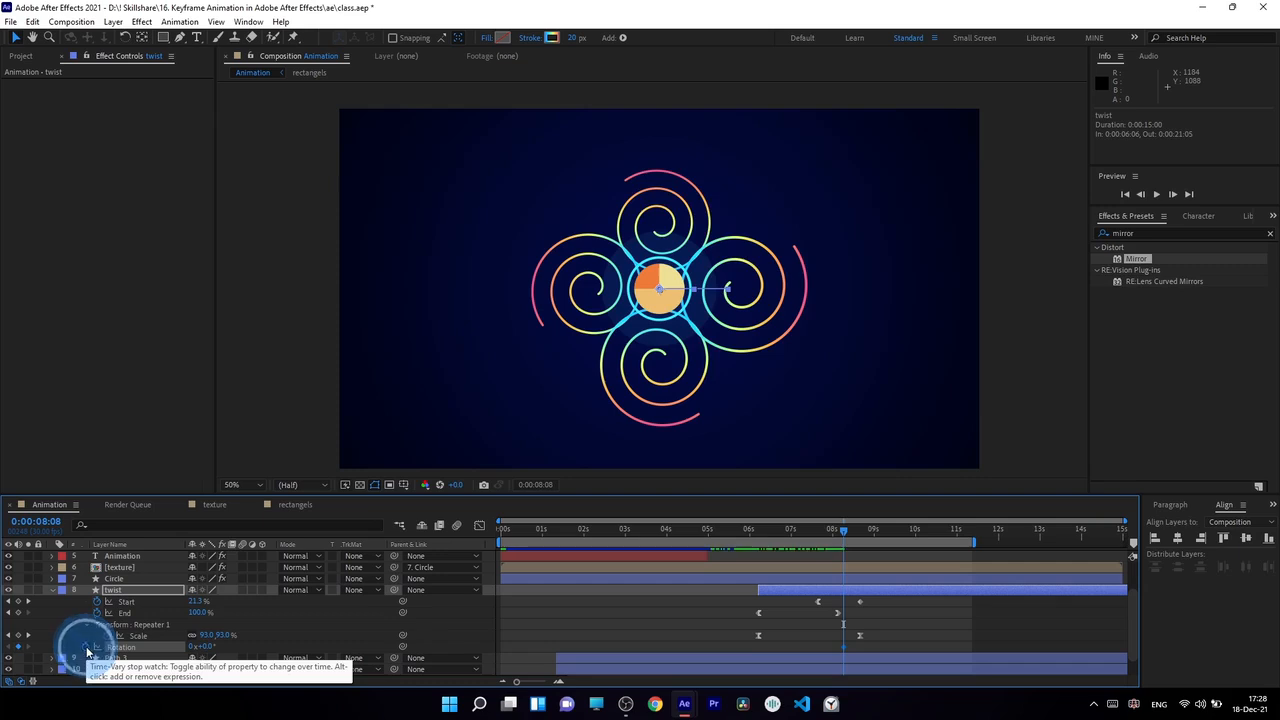
left_click(785, 525)
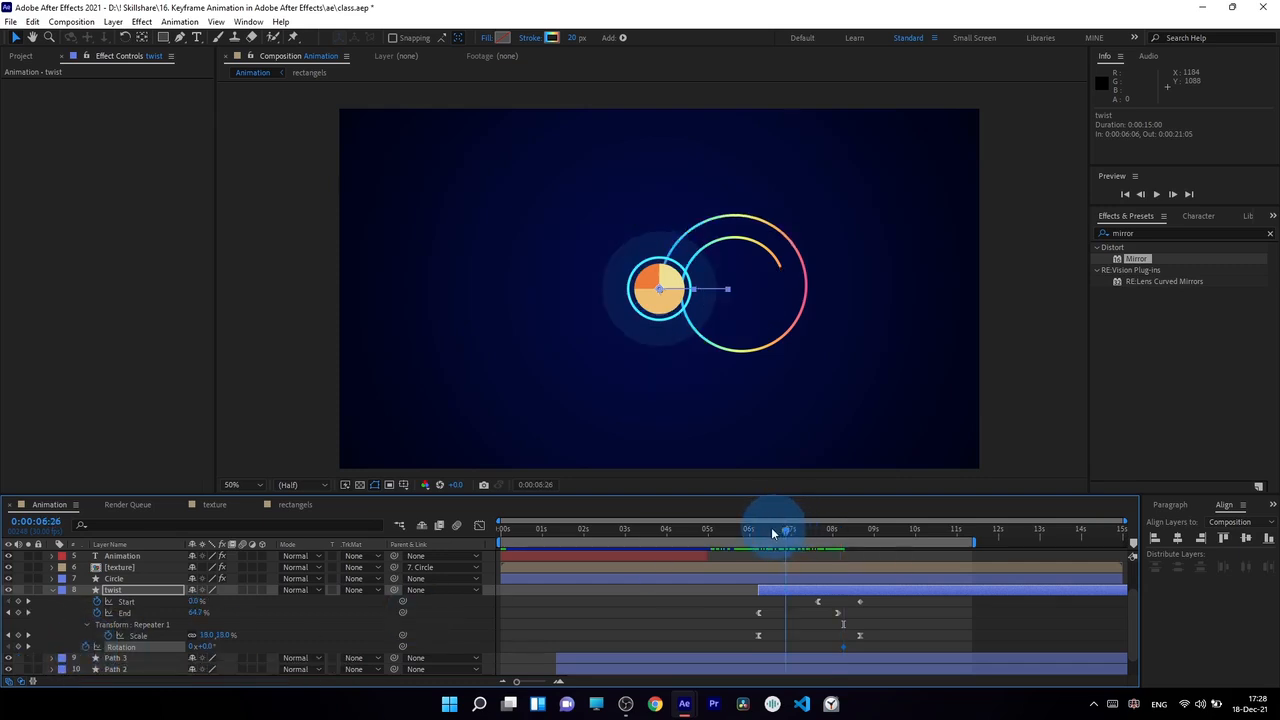
left_click_drag(771, 527, 789, 534)
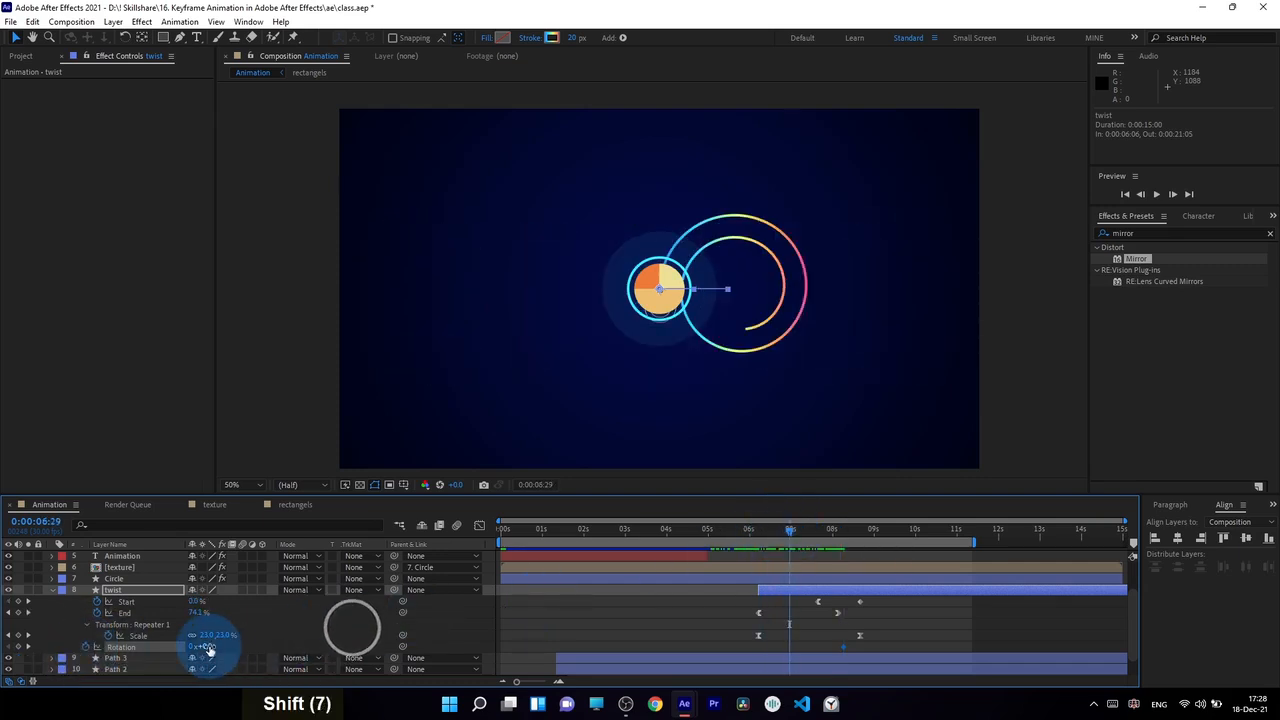
left_click_drag(200, 646, 550, 634)
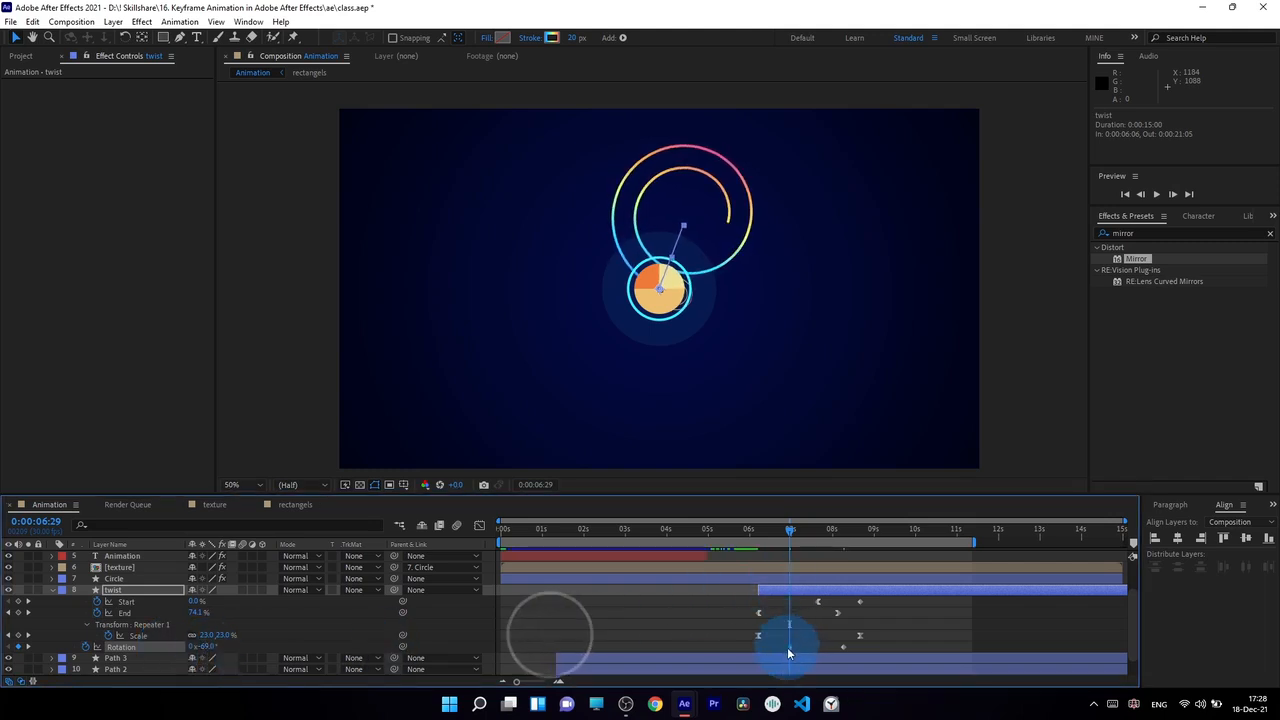
Move the twist layer's first Rotation keyframe back to the layer's start and ease the rotation's speed curve in the Graph Editor
left_click_drag(787, 647, 858, 648)
left_click(858, 649)
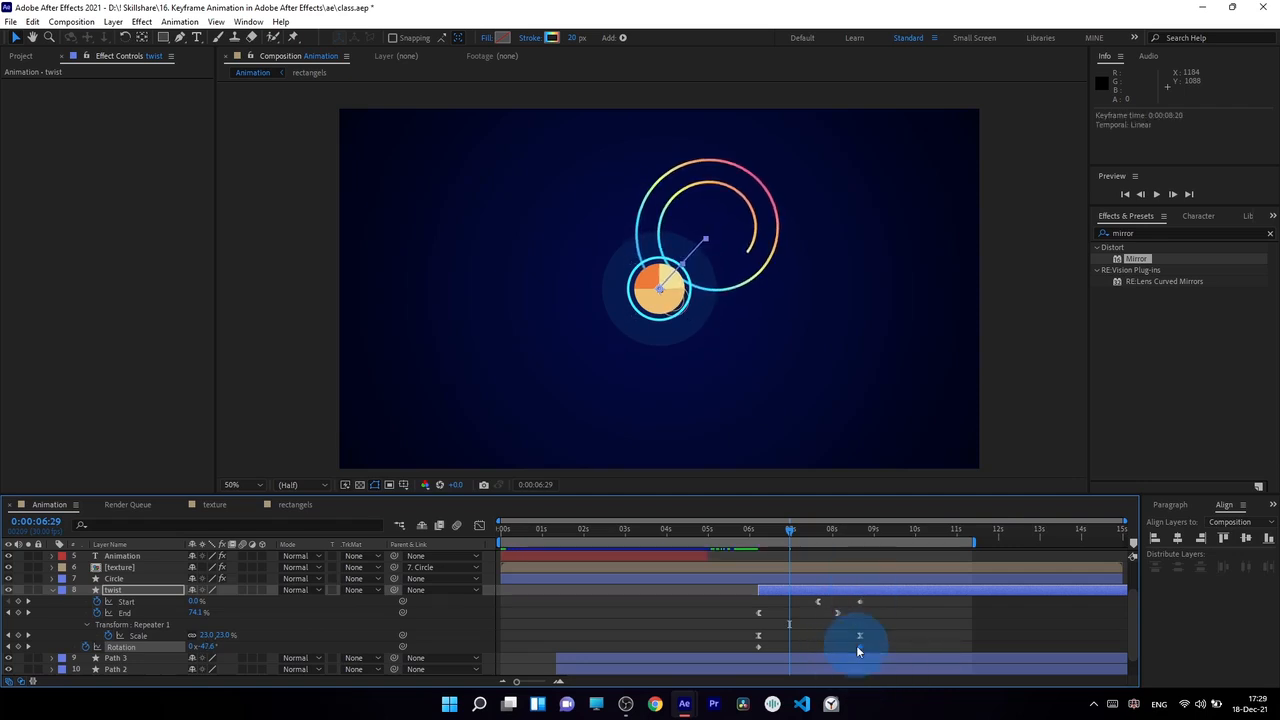
left_click(480, 526)
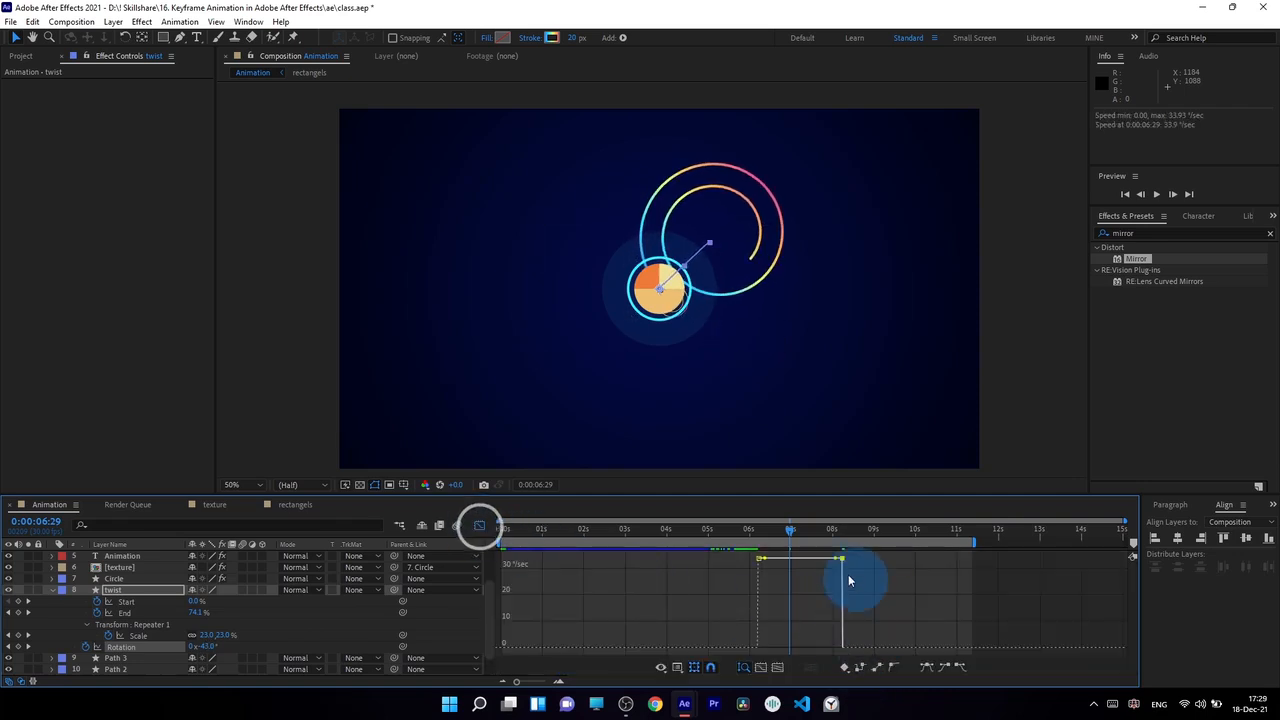
left_click_drag(836, 561, 720, 643)
left_click(480, 526)
Move the twist layer's last Rotation keyframe to just past the 9-second mark and scrub through the motion
left_click_drag(752, 531, 844, 565)
left_click_drag(841, 647, 878, 652)
left_click_drag(786, 537, 846, 583)
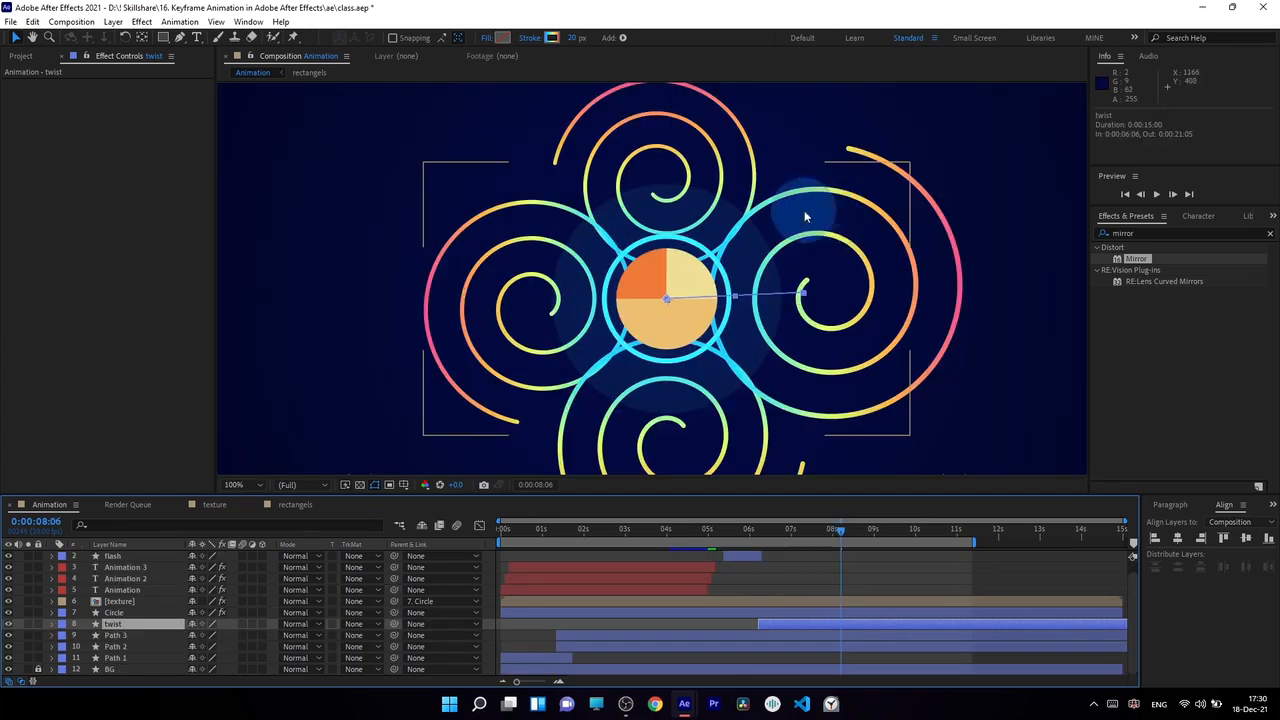
Duplicate the Shape 1 group in the twist layer's contents and expand the copy
left_click(52, 623)
left_click(63, 613)
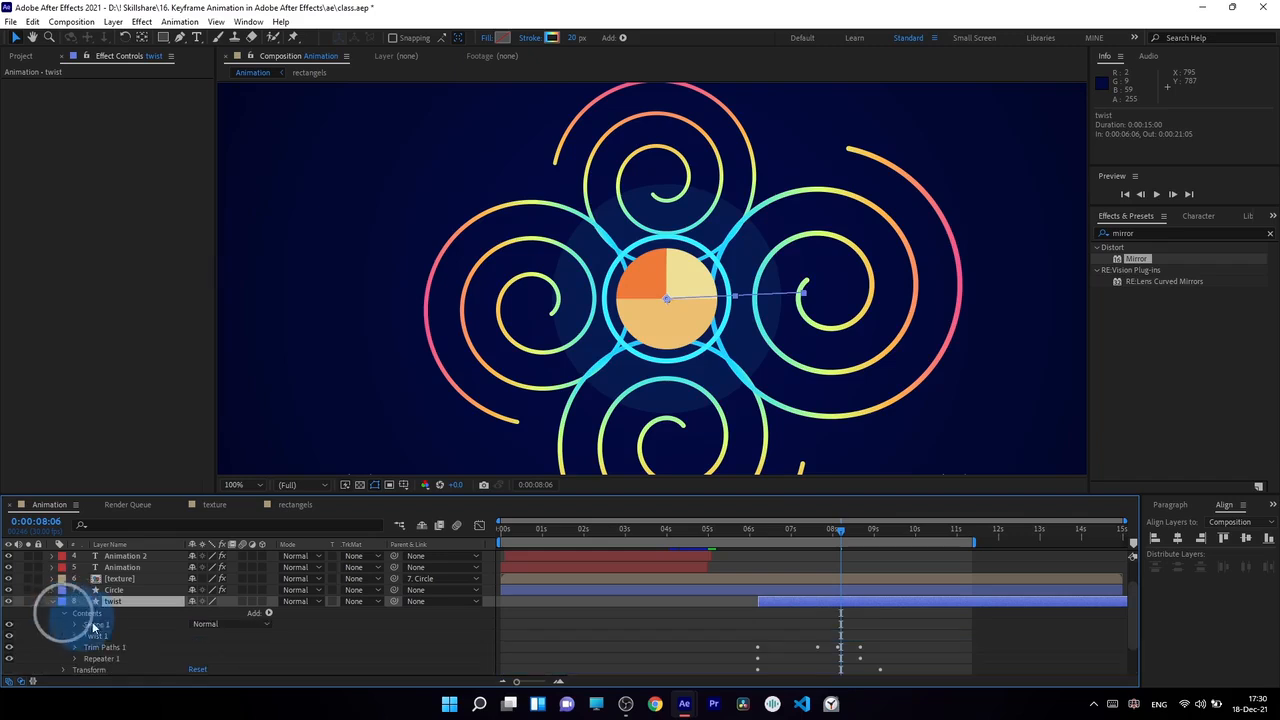
key("ctrl+d")
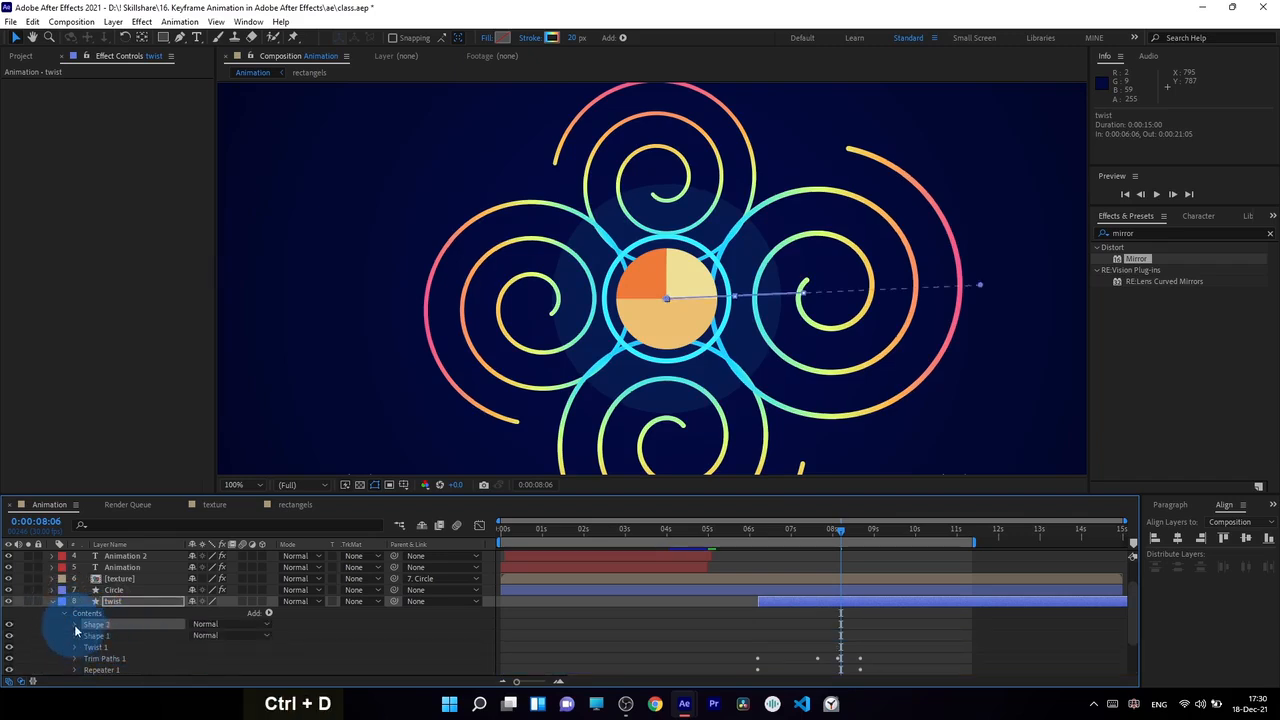
left_click(75, 624)
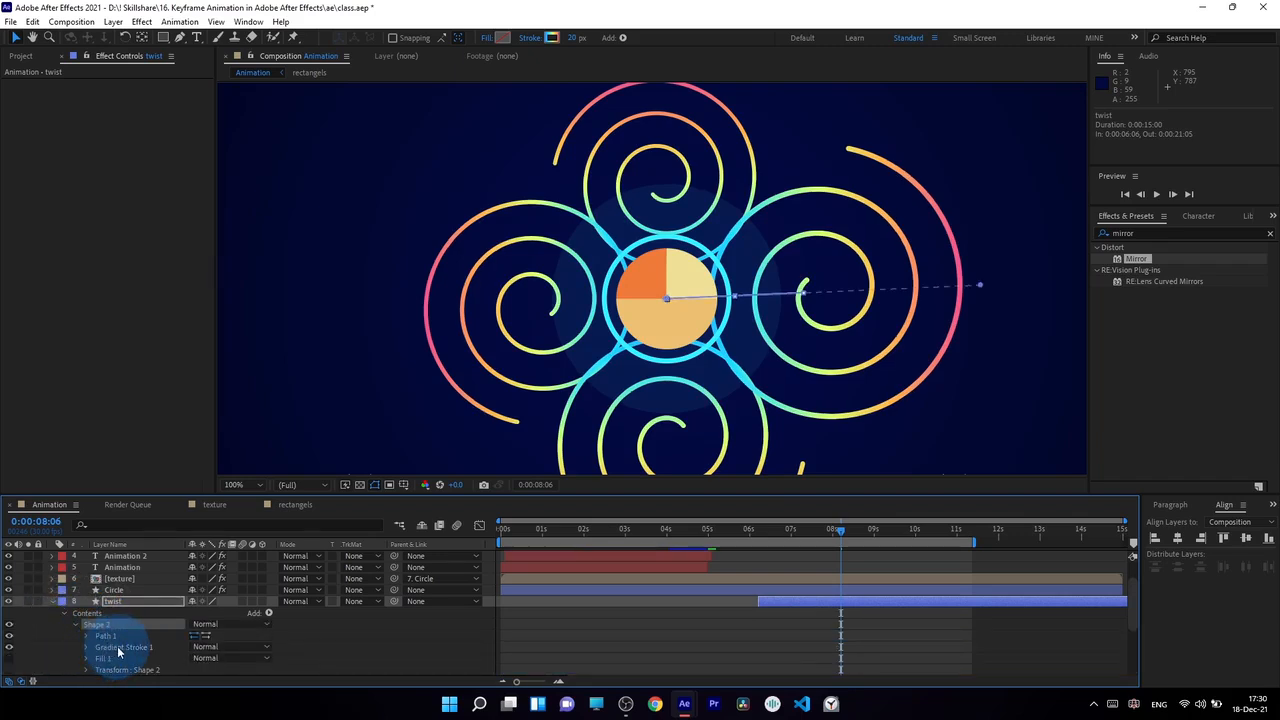
Give the duplicated shape group a solid white (FFFFFF) stroke 40 px wide
left_click(535, 38)
left_click(588, 315)
left_click(616, 393)
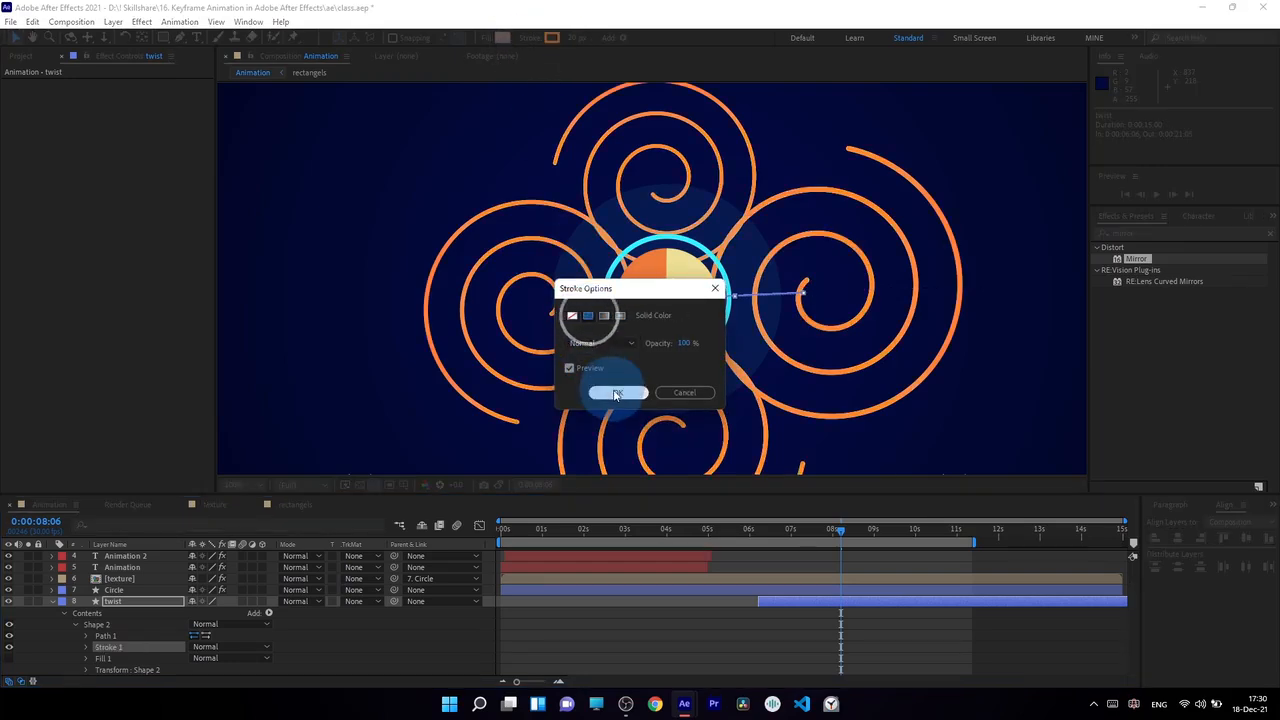
left_click(552, 39)
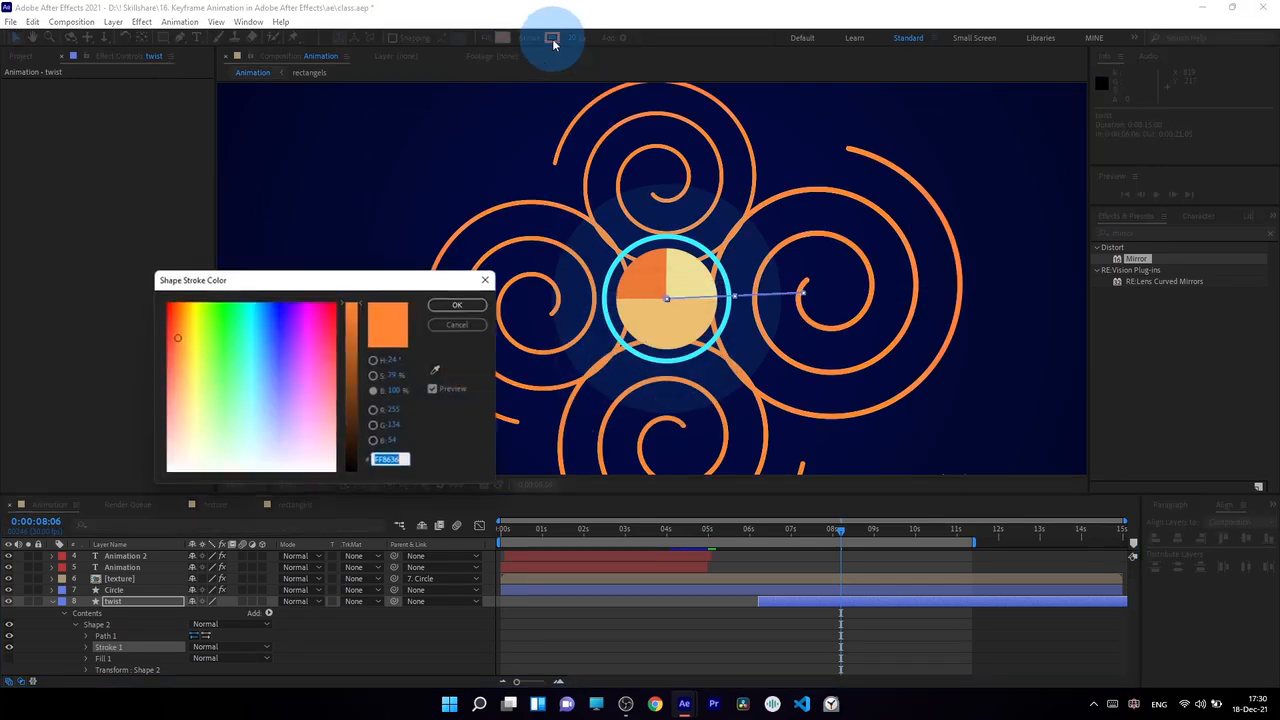
left_click_drag(200, 392, 134, 513)
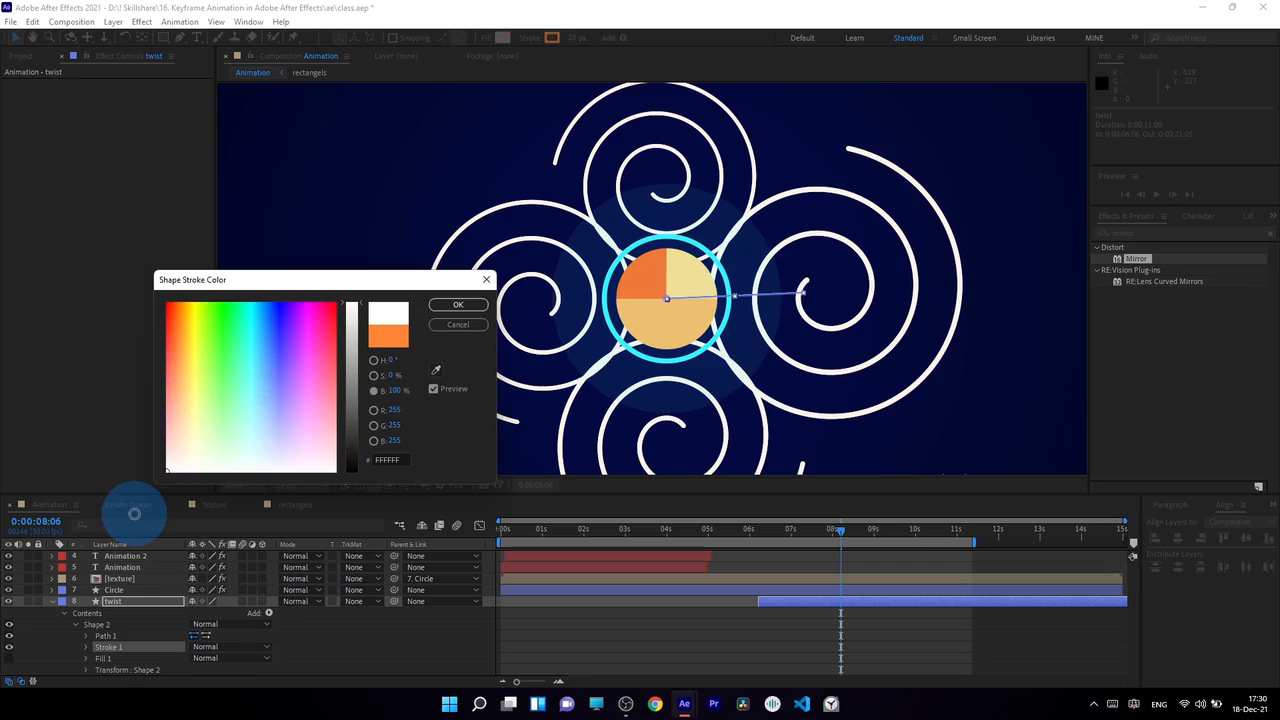
left_click(458, 304)
left_click_drag(578, 40, 597, 55)
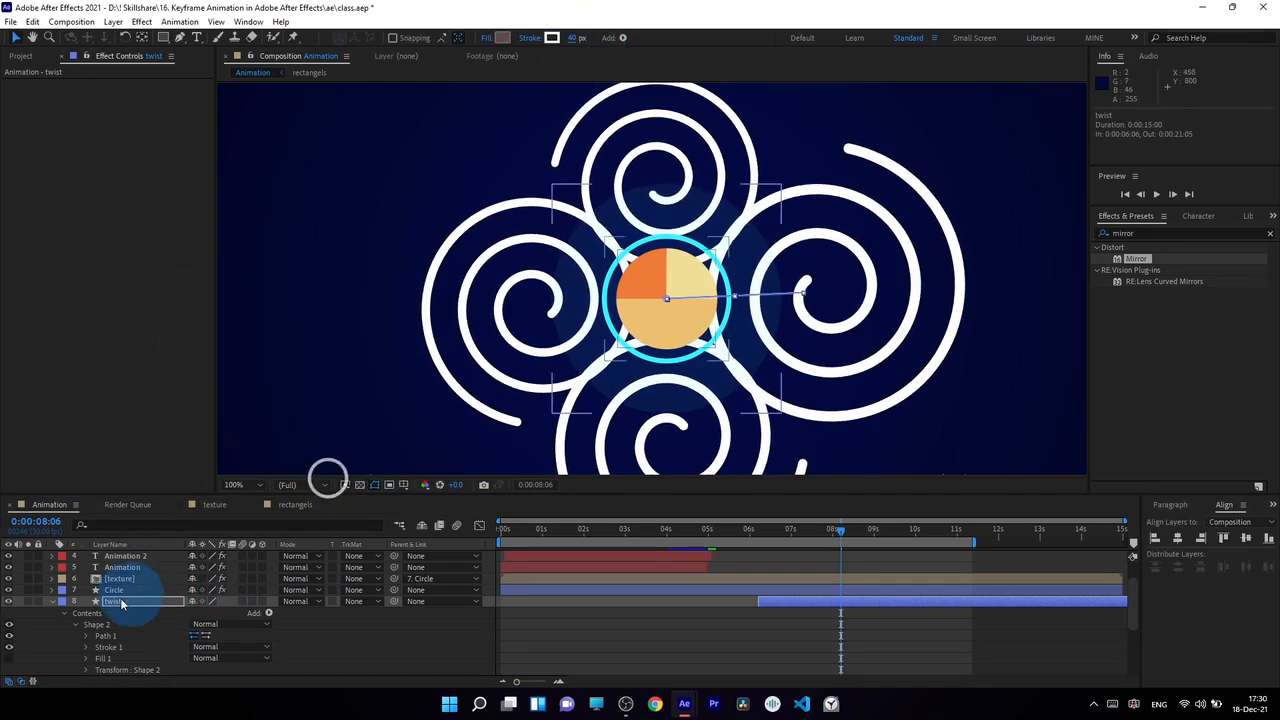
Set the duplicated shape's white stroke to 11% opacity and a width of 52 px
left_click(86, 647)
left_click(162, 601)
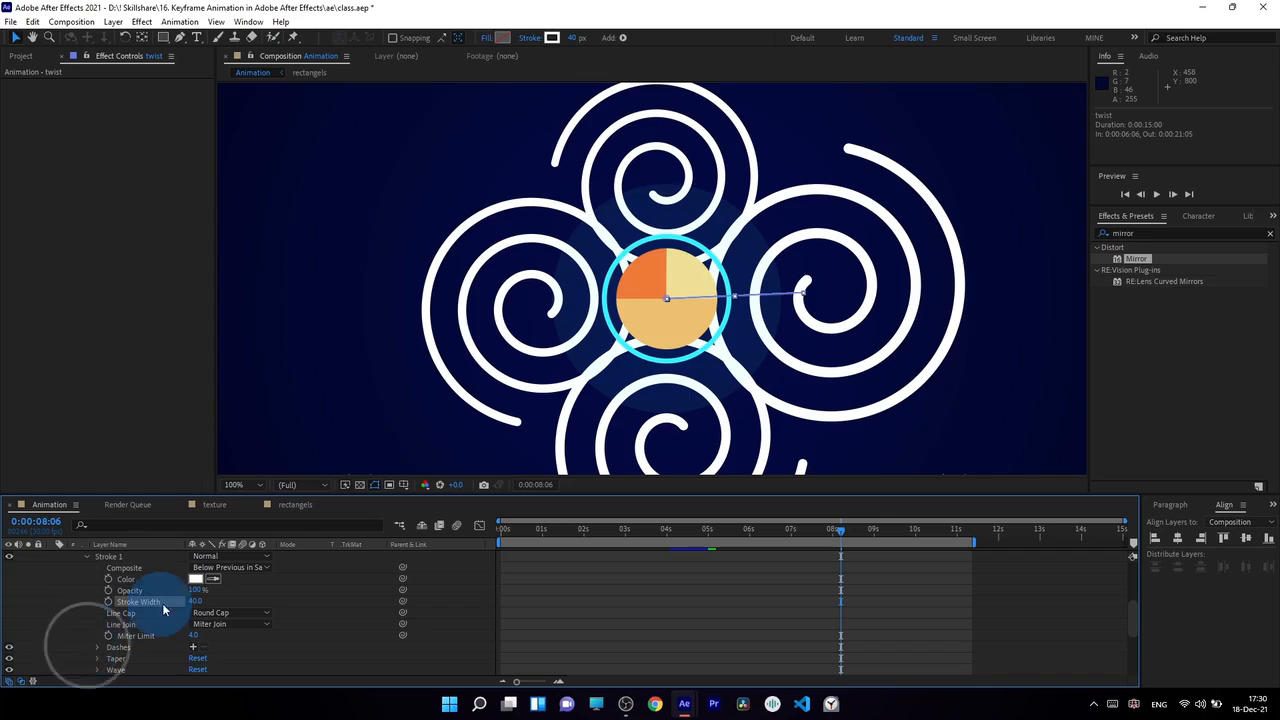
mouse_move(200, 588)
left_mouse_down()
mouse_move(128, 592)
mouse_move(205, 600)
left_mouse_up()
left_click(359, 484)
left_click(195, 590)
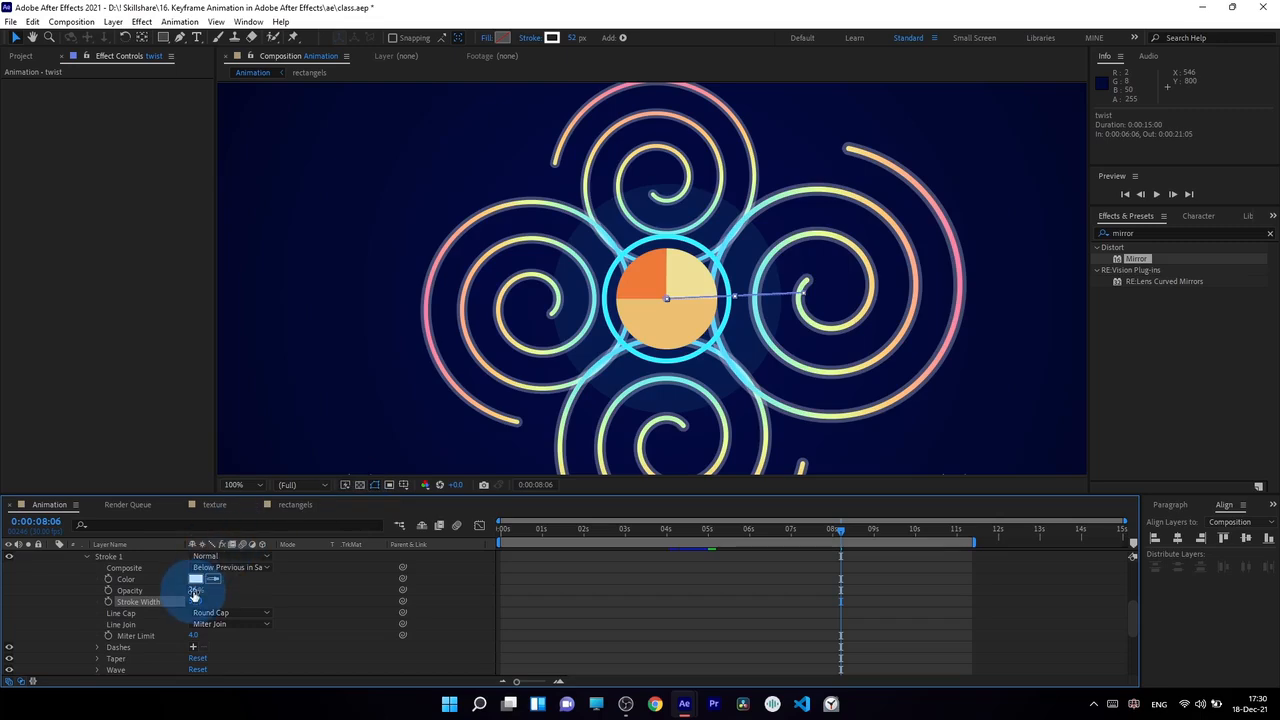
type("11")
key("Return")
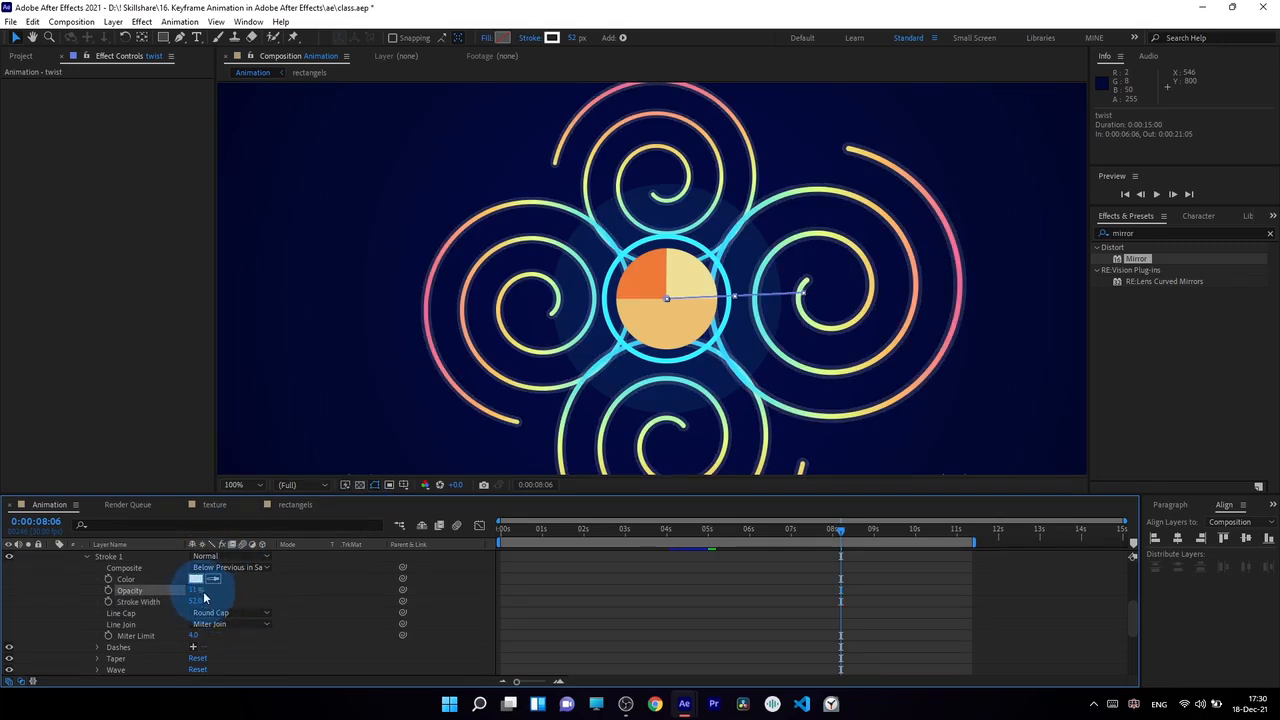
Widen the duplicated shape's faint white stroke to 72 px and scrub to 0:00:08:16 to check the glow
scroll(537, 372, "down", 3)
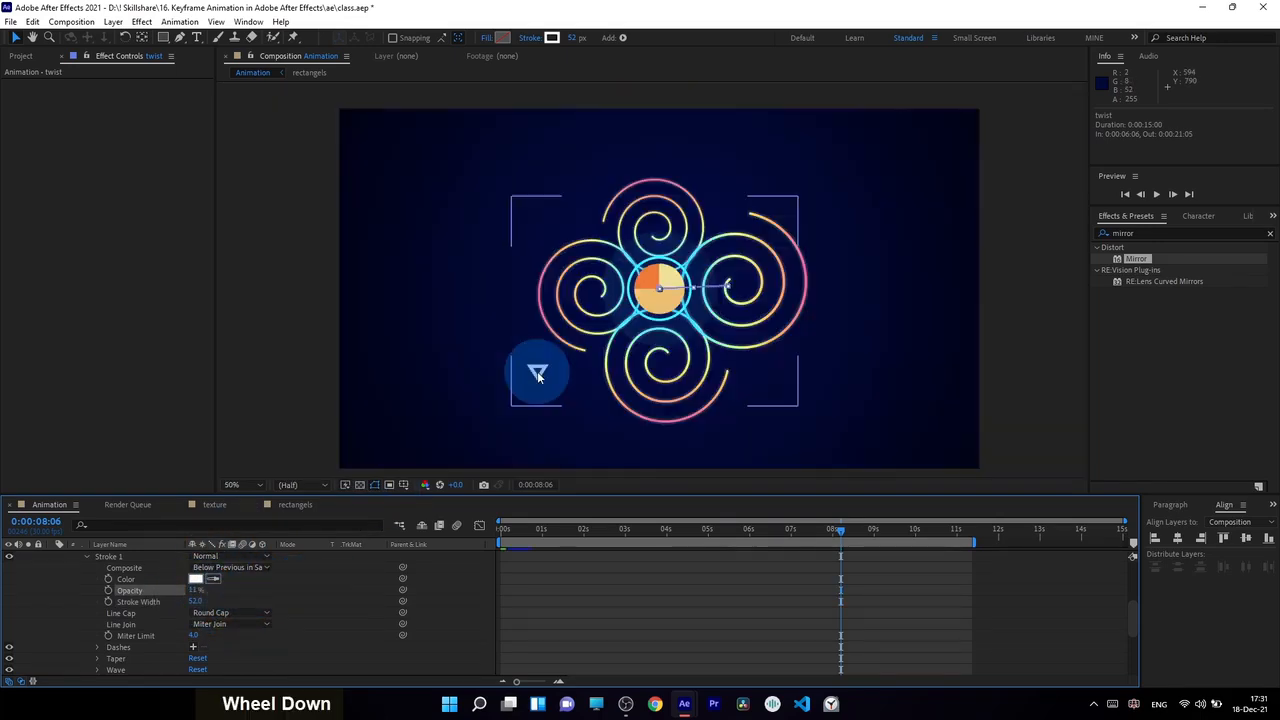
scroll(537, 372, "up", 3)
left_click_drag(194, 604, 201, 604)
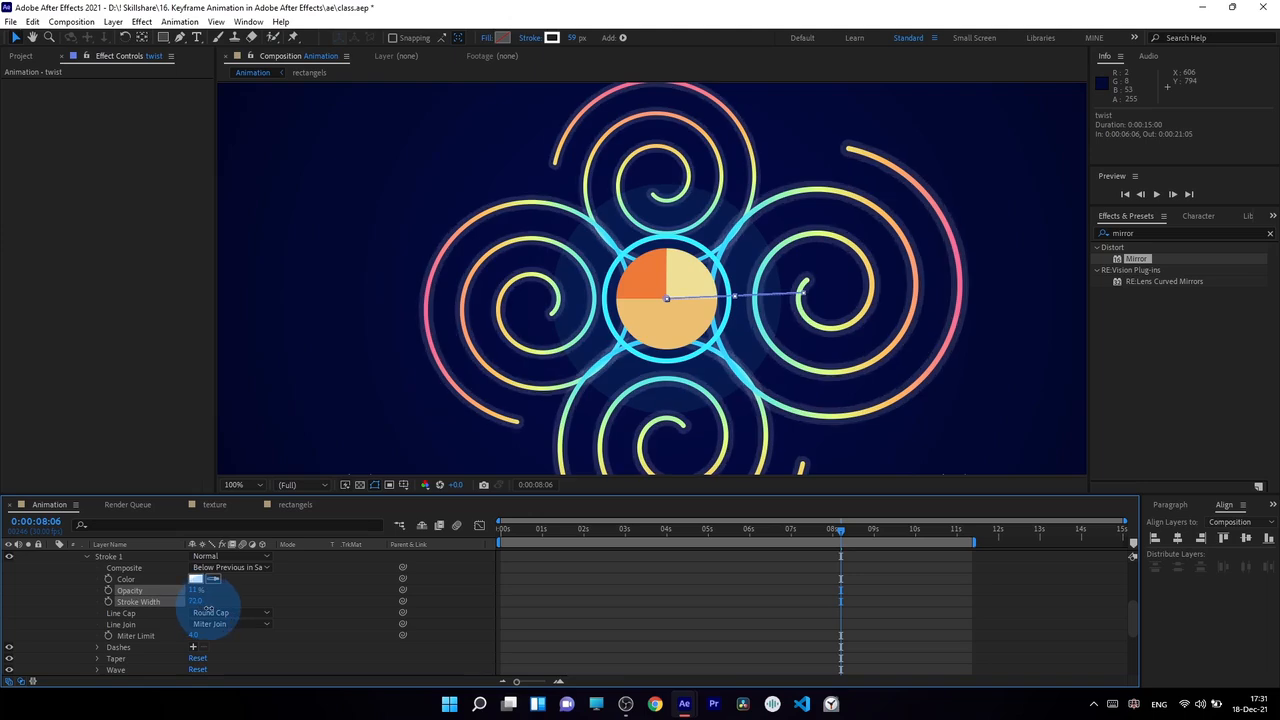
scroll(657, 330, "down", 2)
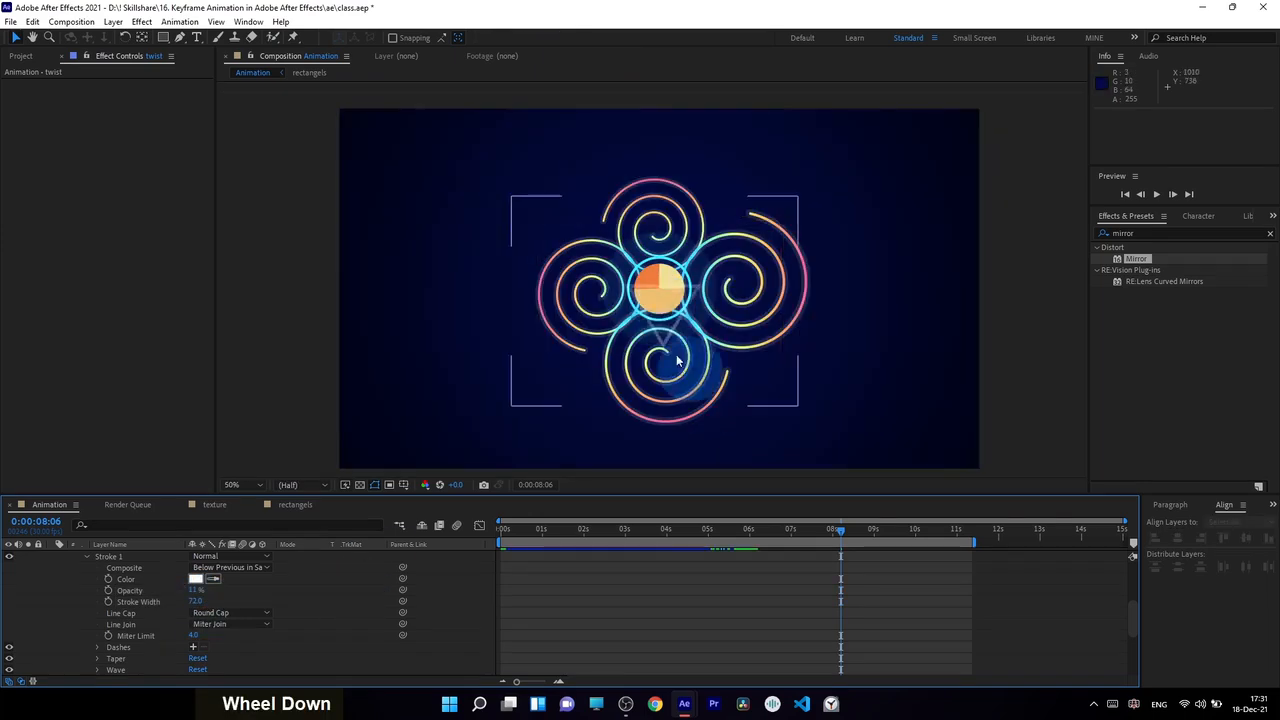
scroll(653, 345, "up", 2)
scroll(653, 345, "down", 1)
left_click_drag(735, 528, 854, 560)
scroll(62, 600, "up", 3)
Collapse the twist layer and duplicate it
left_click(52, 602)
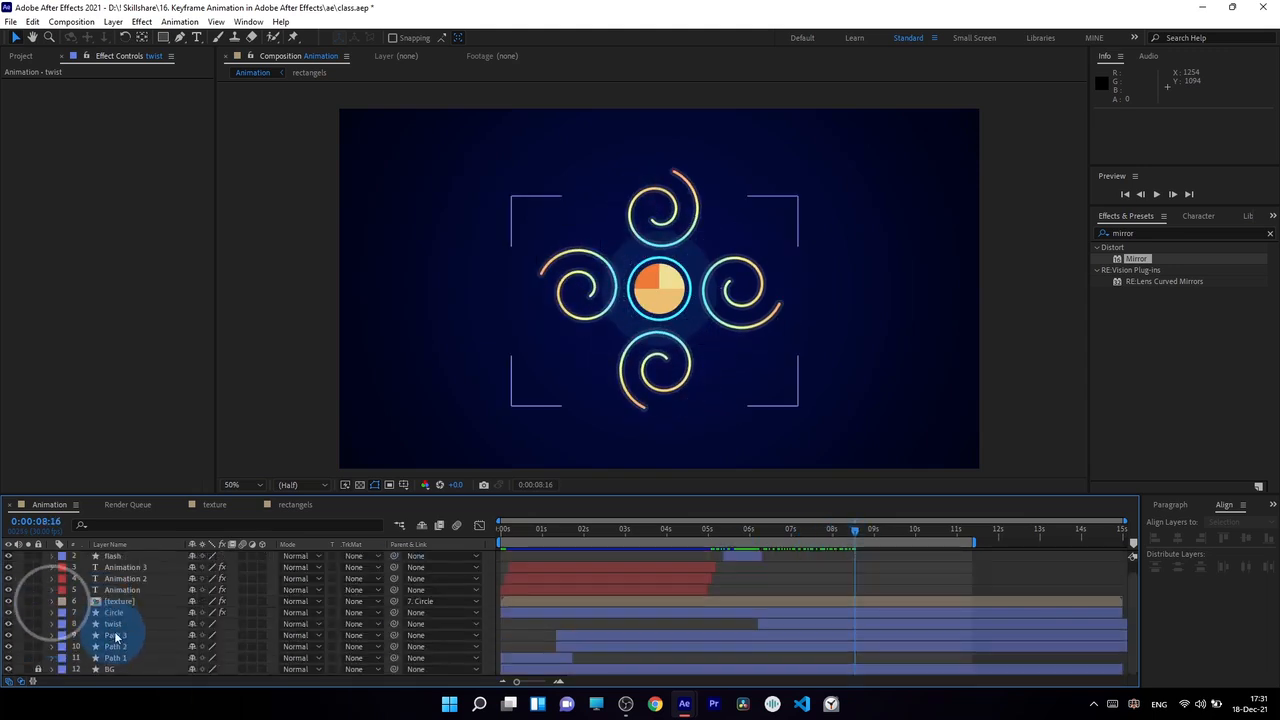
left_click(119, 626)
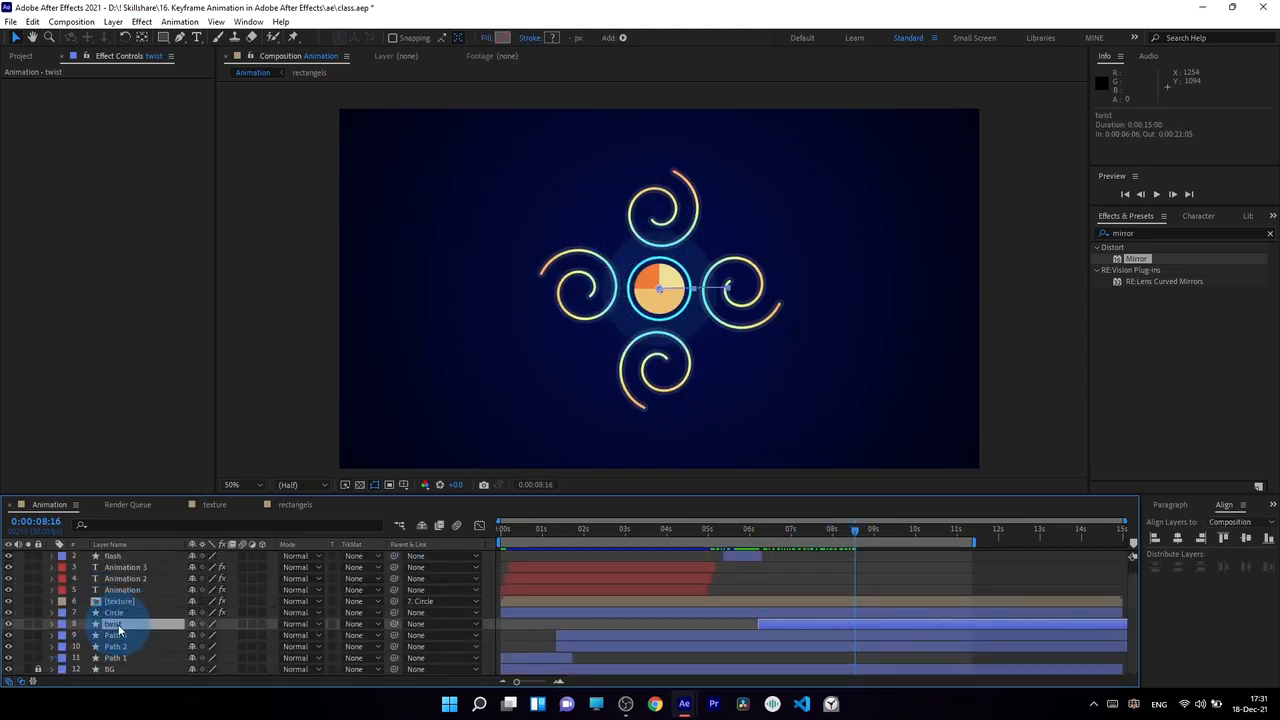
left_click(118, 624)
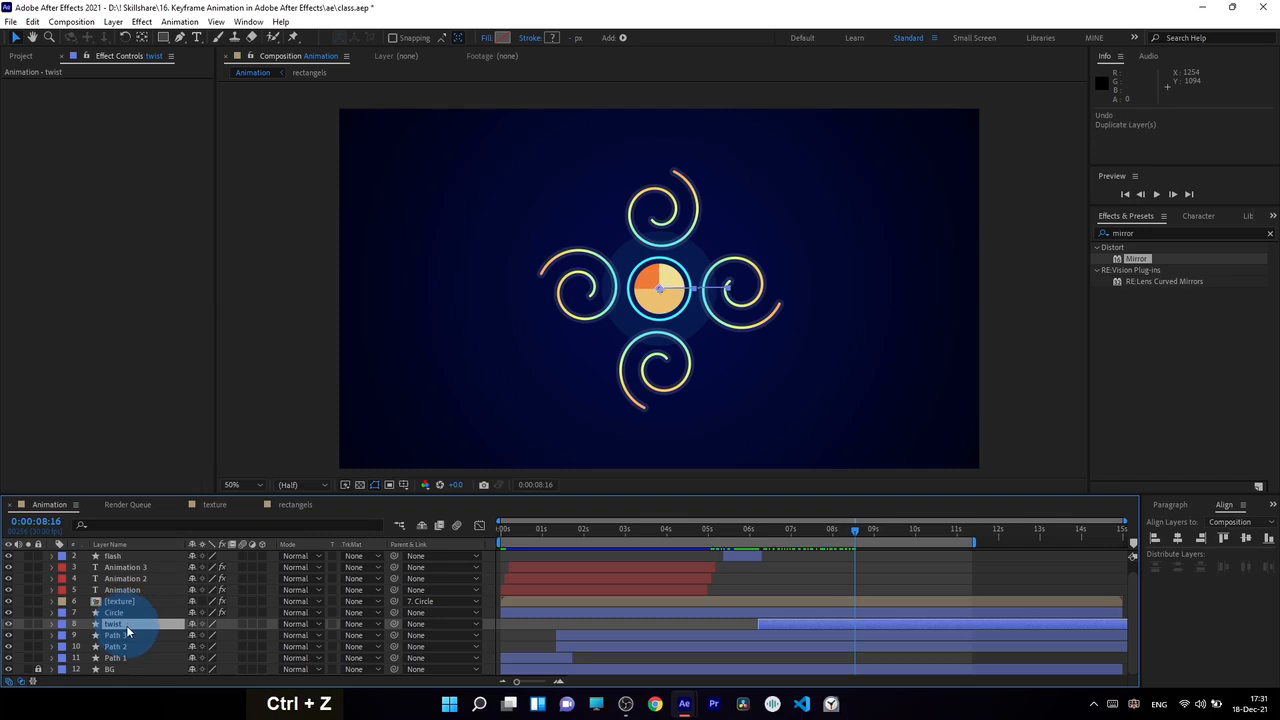
key("ctrl+d")
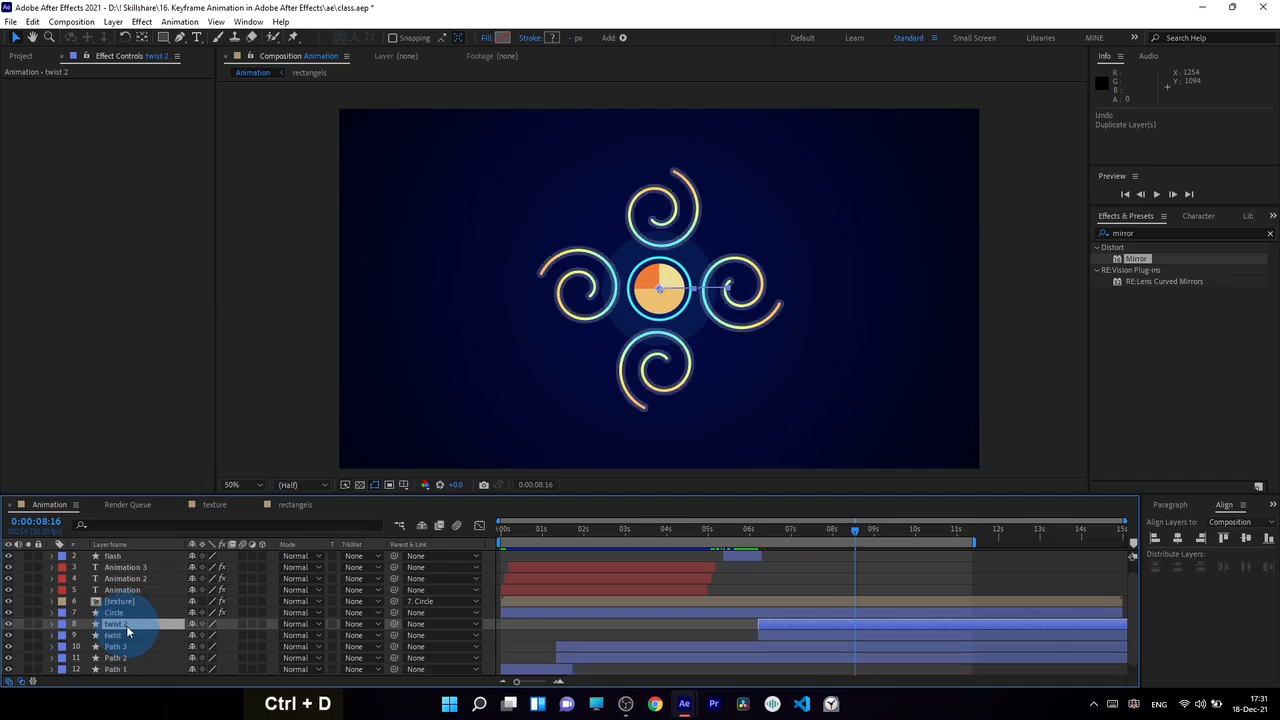
Scale the twist 2 layer up to 69% and set its stroke width to 17 px
left_click(130, 624)
key("s")
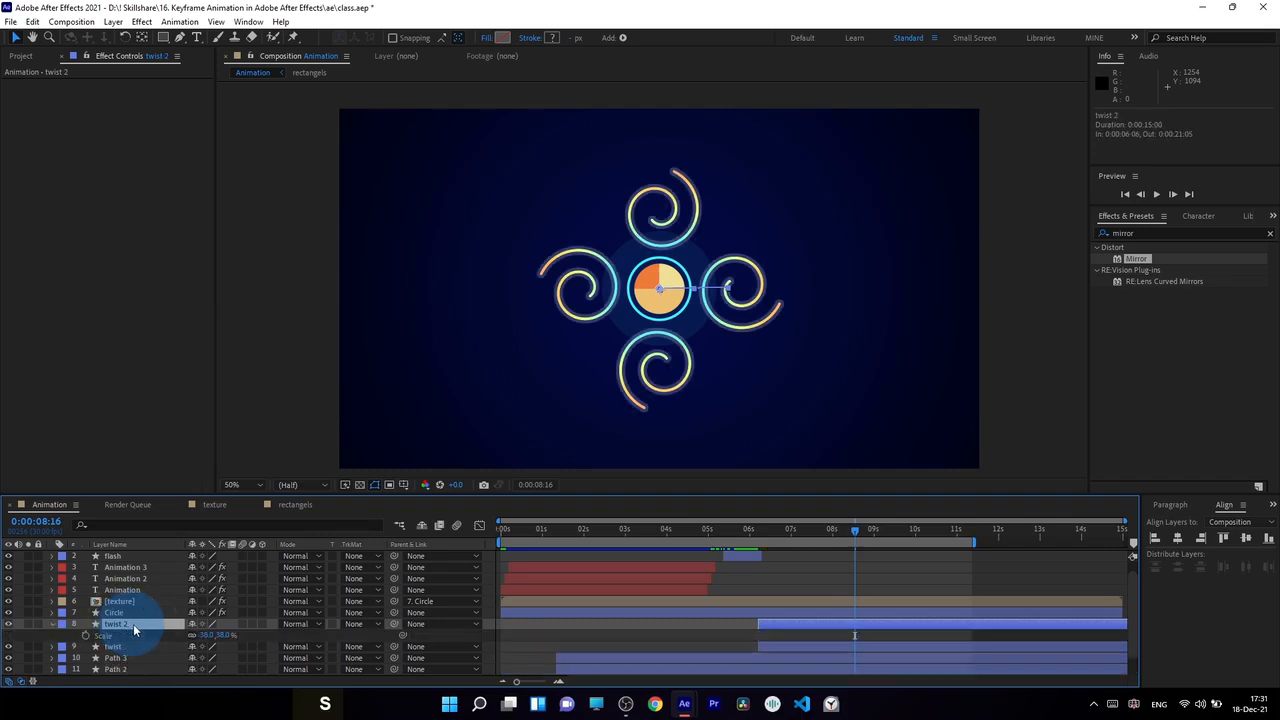
left_click(205, 636)
left_click_drag(205, 636, 229, 636)
mouse_move(573, 44)
left_mouse_down()
mouse_move(514, 38)
mouse_move(544, 37)
mouse_move(530, 38)
left_mouse_up()
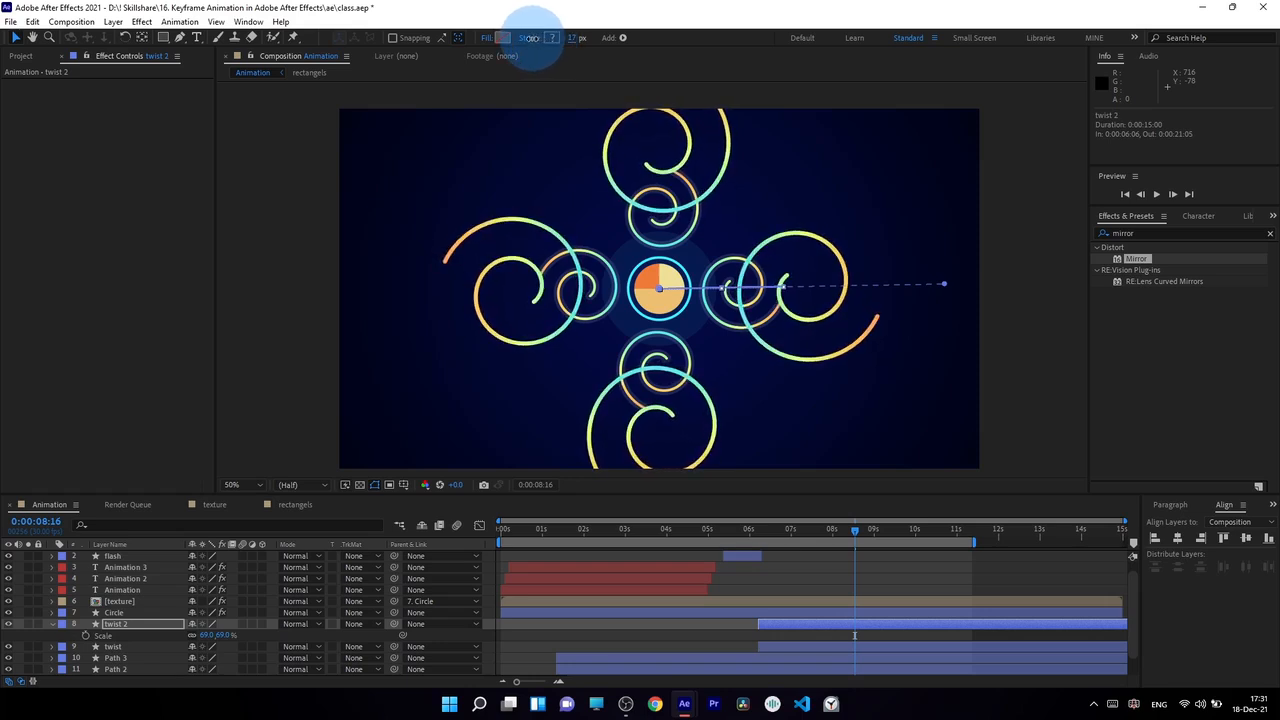
Change the twist 2 layer's stroke colour to white (FFFFFF)
left_click(553, 41)
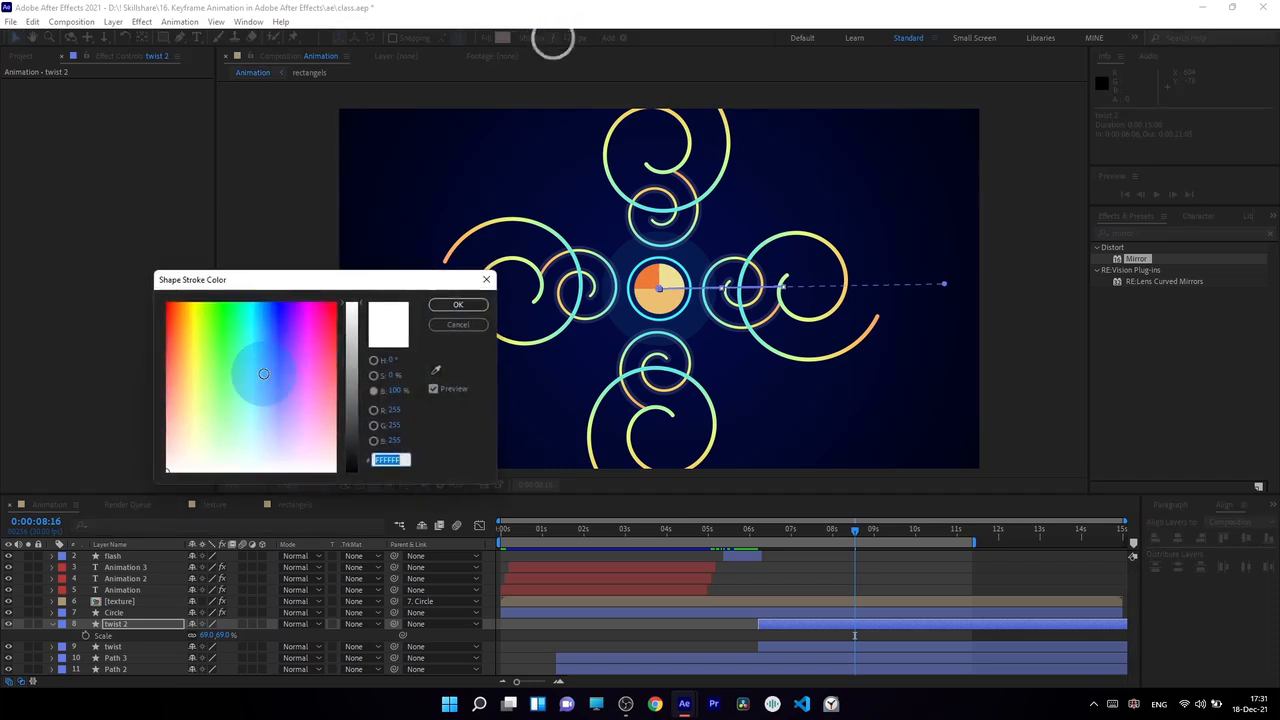
mouse_move(263, 373)
left_mouse_down()
mouse_move(258, 410)
mouse_move(340, 317)
mouse_move(290, 388)
mouse_move(86, 523)
left_mouse_up()
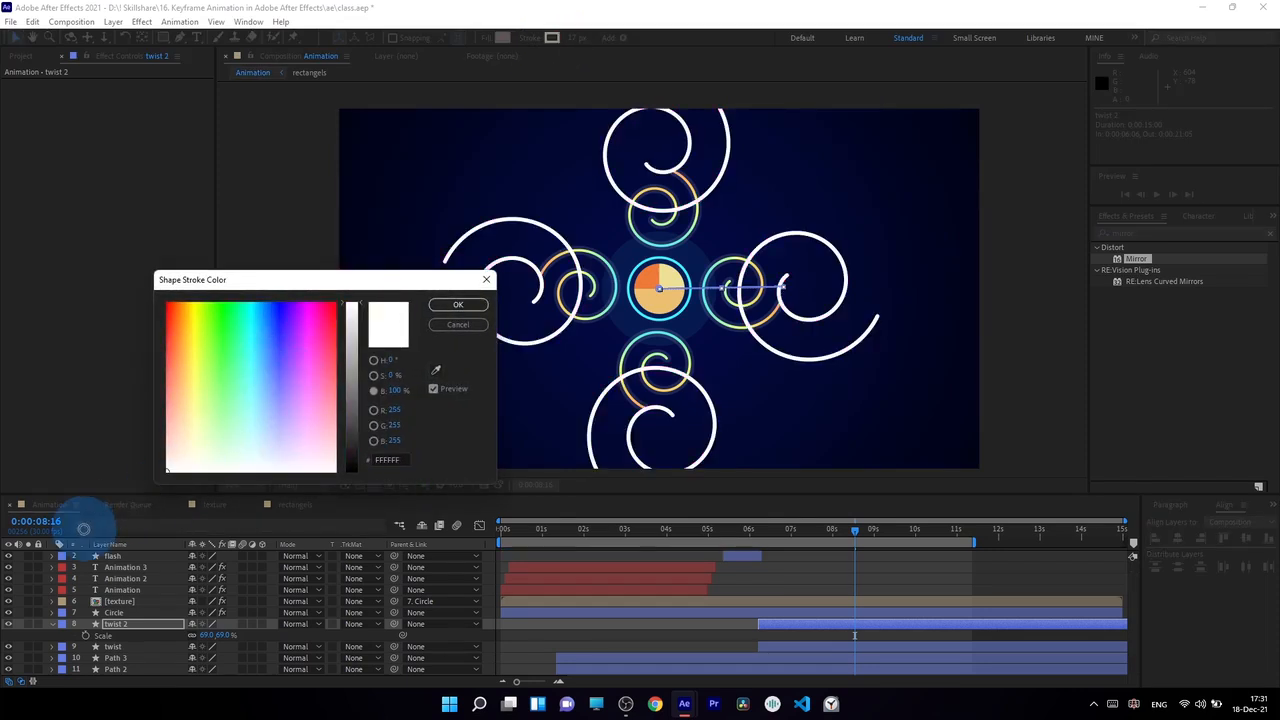
left_click(456, 310)
Lower the twist 2 layer's opacity to 9%
left_click(160, 624)
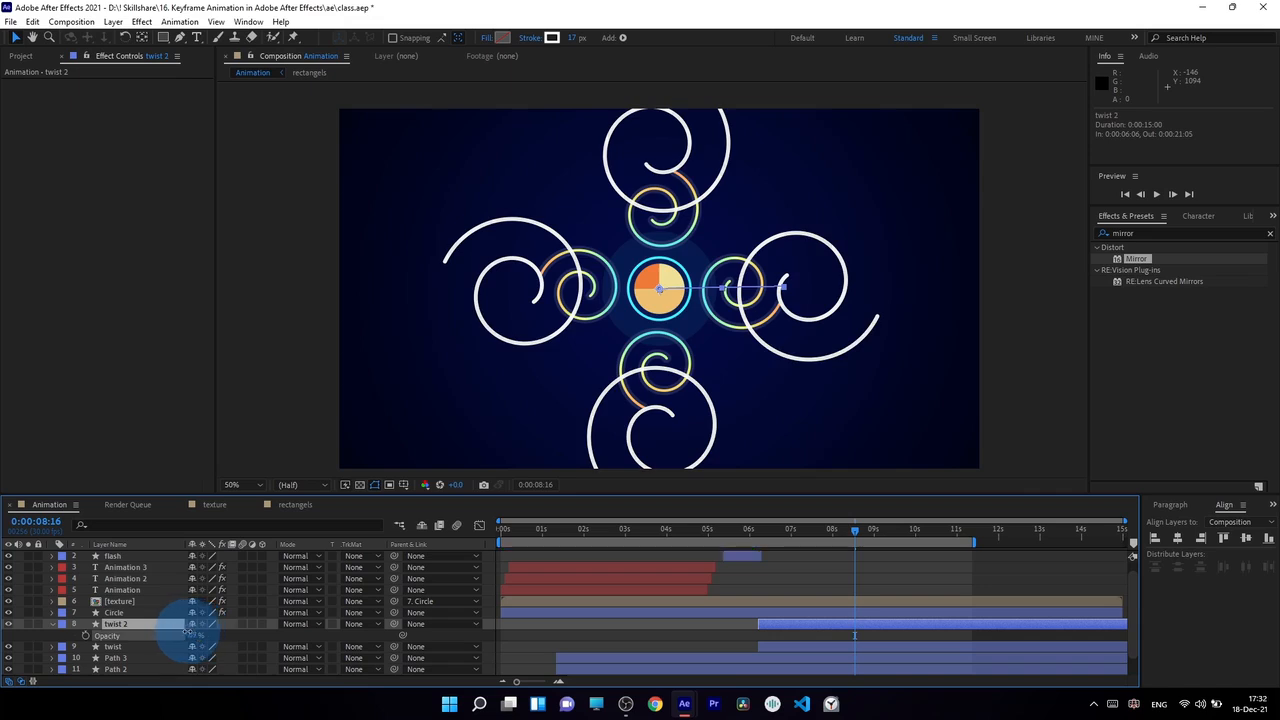
left_click_drag(198, 635, 133, 635)
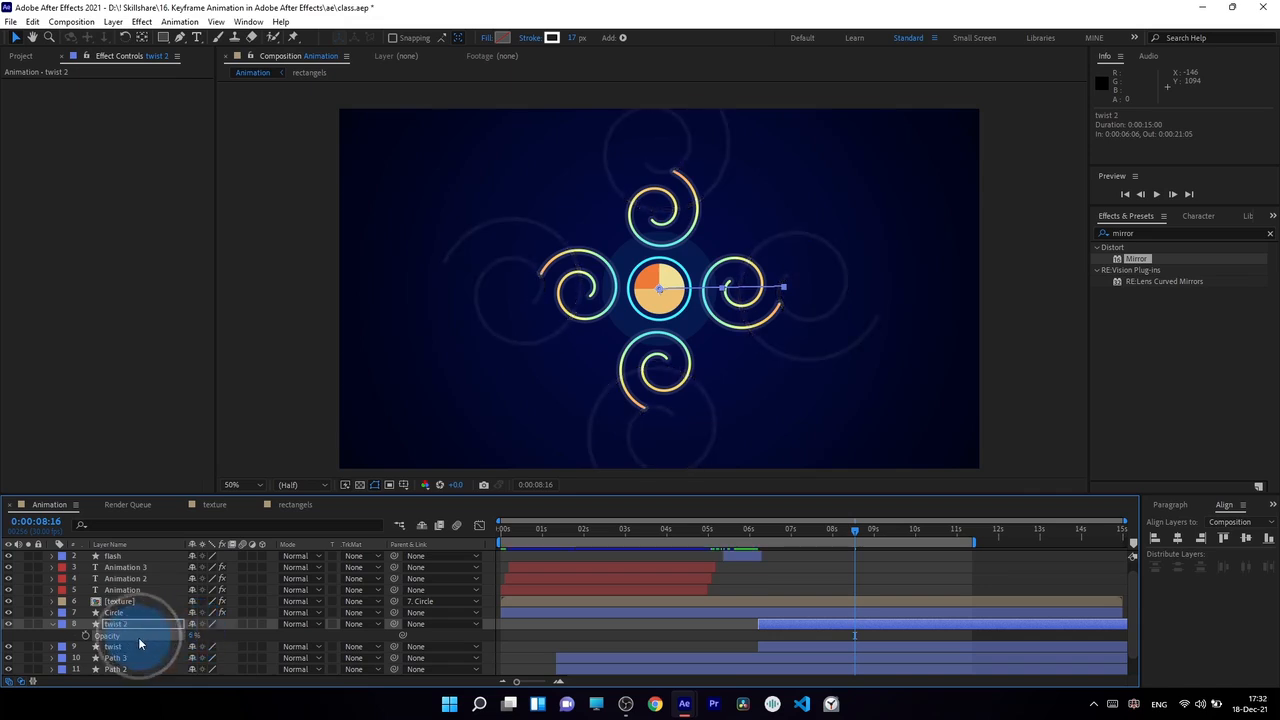
left_click(193, 636)
key("Return")
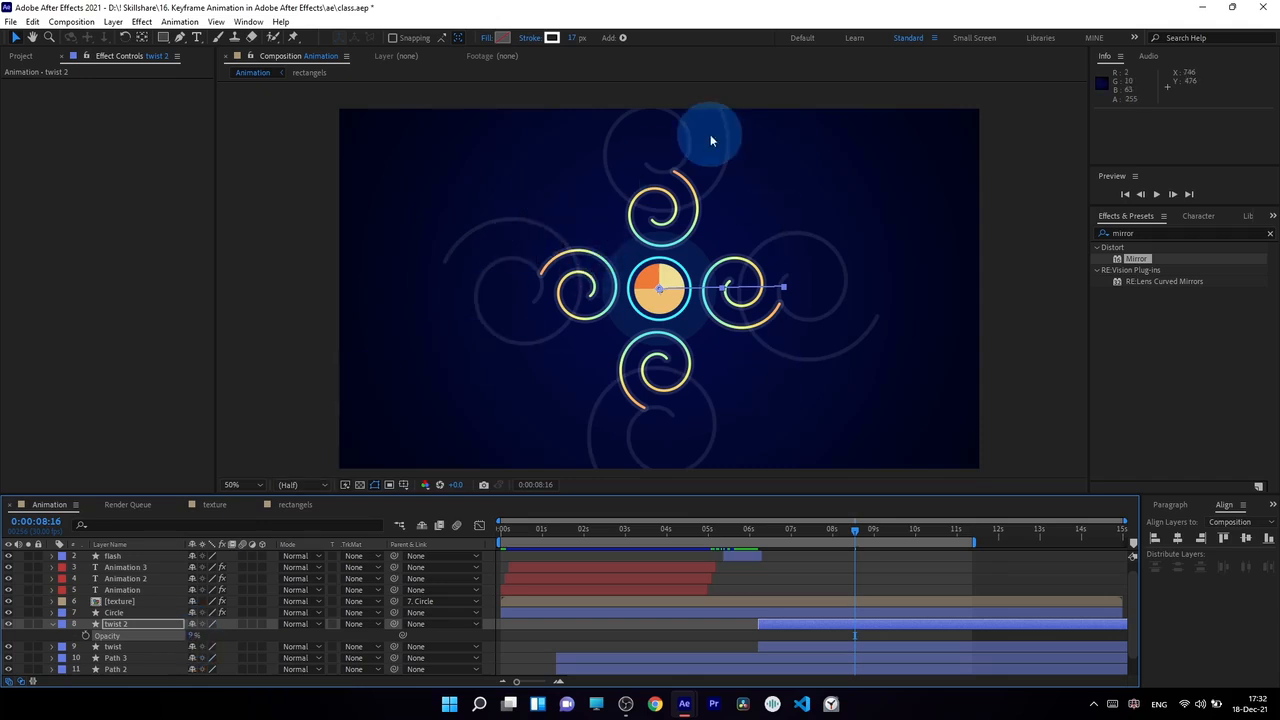
key("Return")
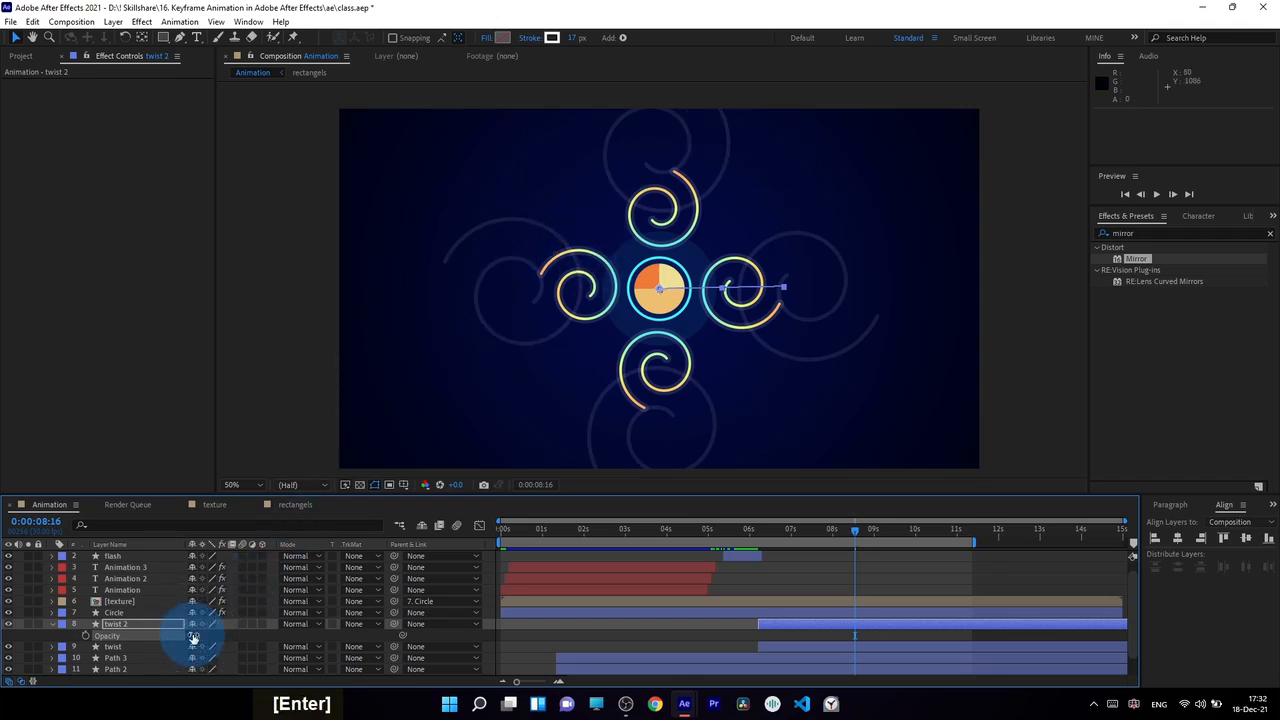
Scrub and play back the composition to preview the gradient spiral together with its faded copy
left_click_drag(748, 543, 853, 572)
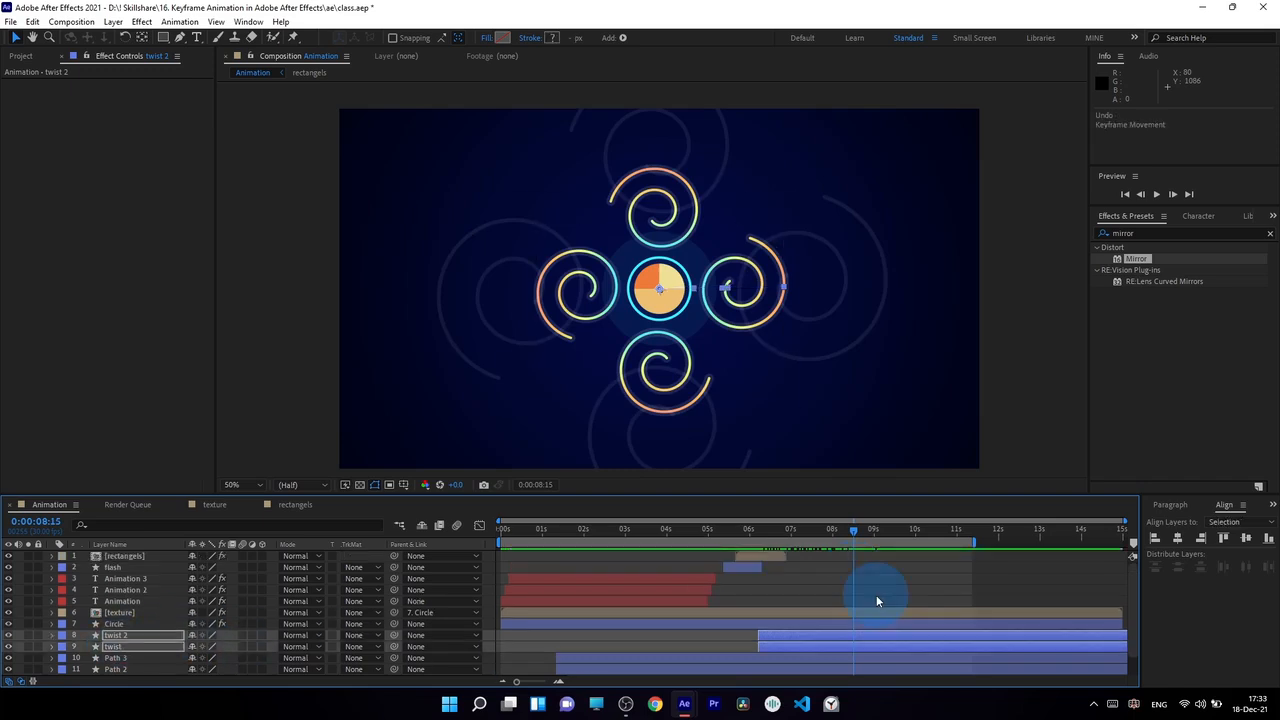
key("KP_0")
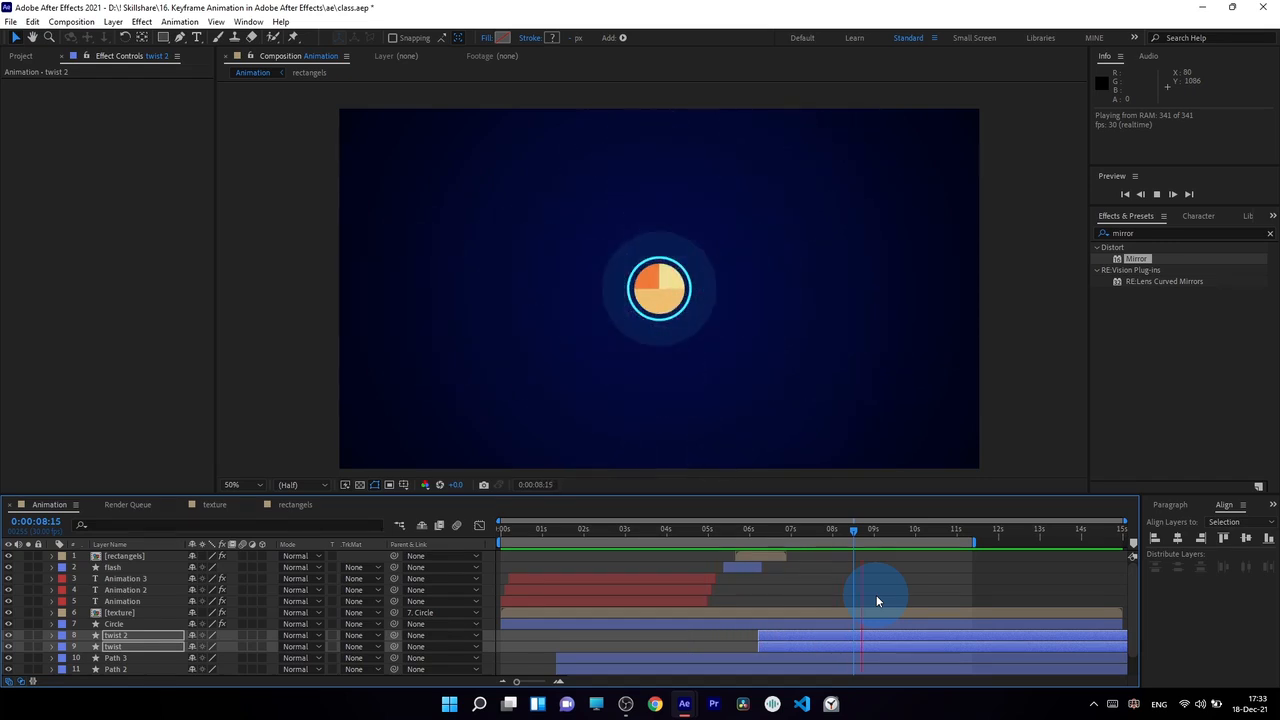
key("space")
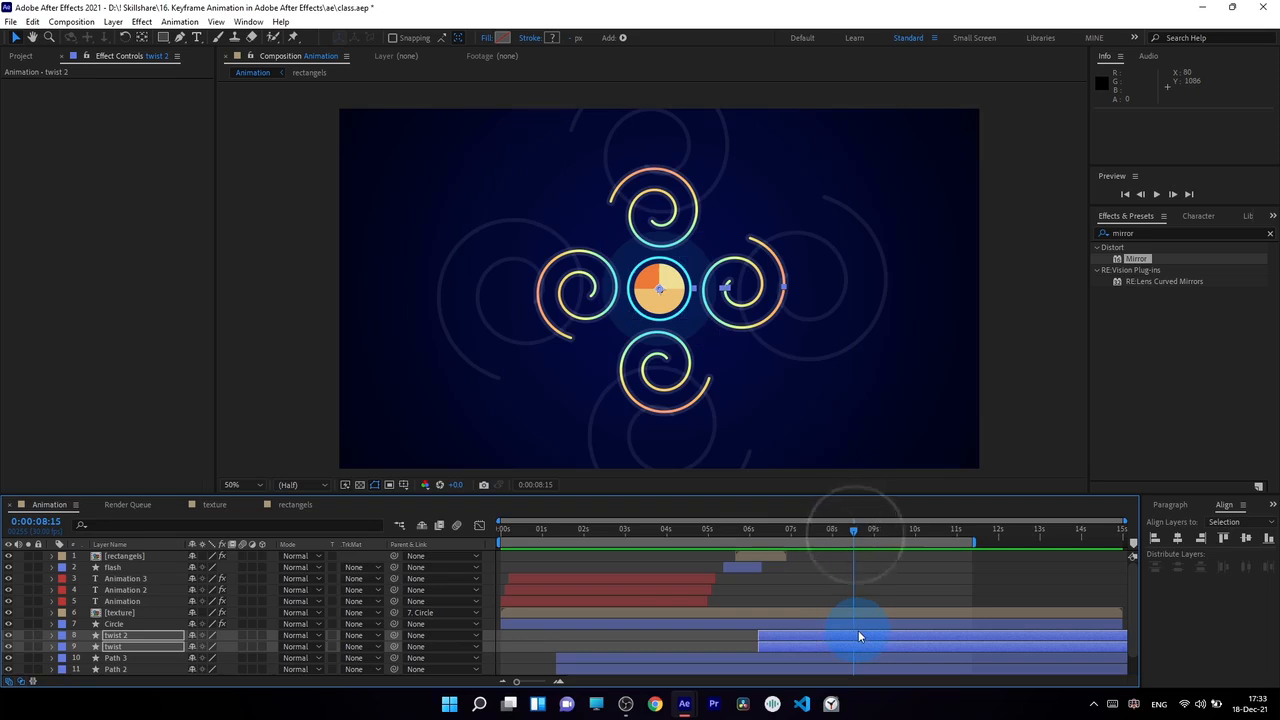
Reveal the keyframes of twist and twist 2 and move both layers' last Start keyframes to 0:00:09:14
key("u")
scroll(870, 630, "down", 2)
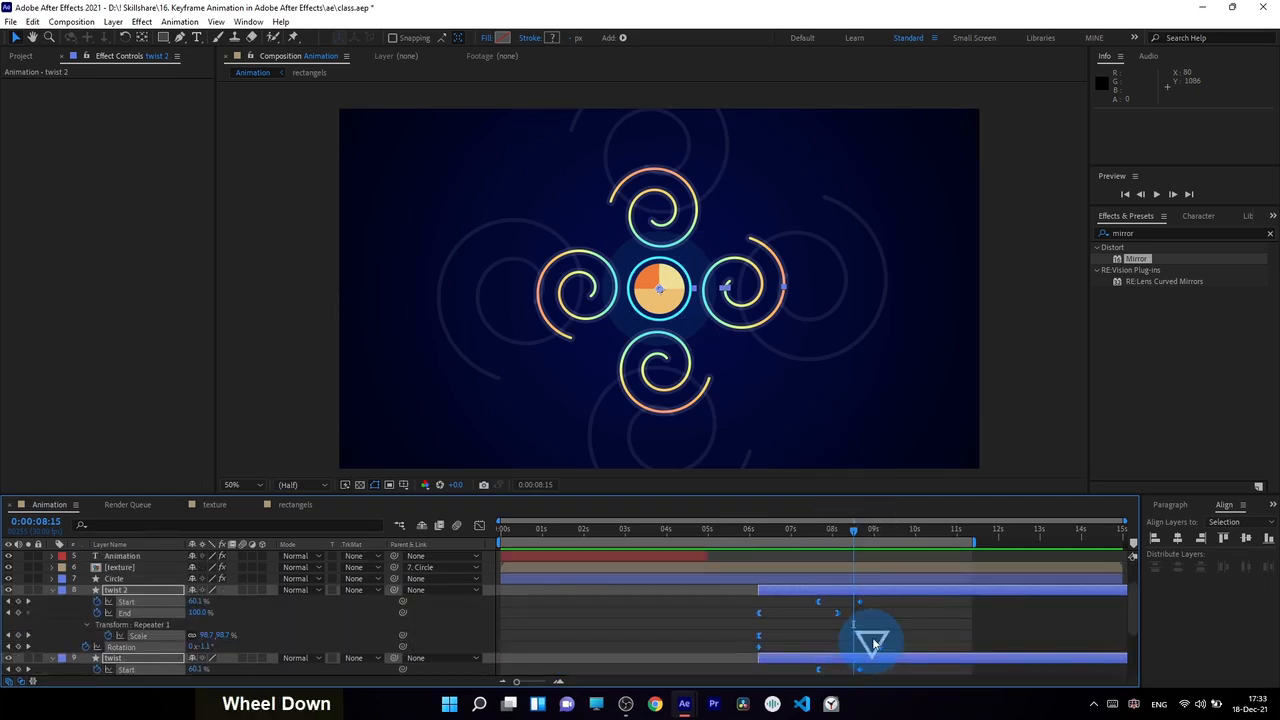
left_click(880, 611)
left_click(127, 604)
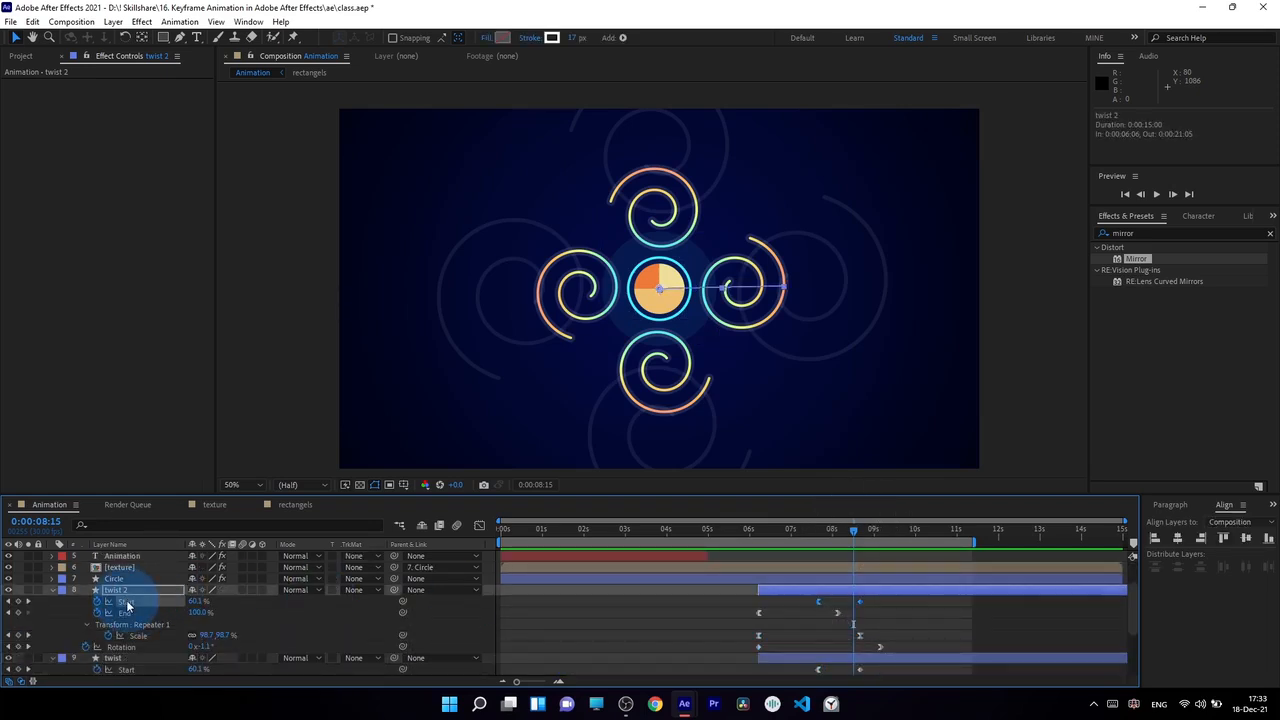
left_click_drag(815, 538, 841, 536)
left_click(859, 601)
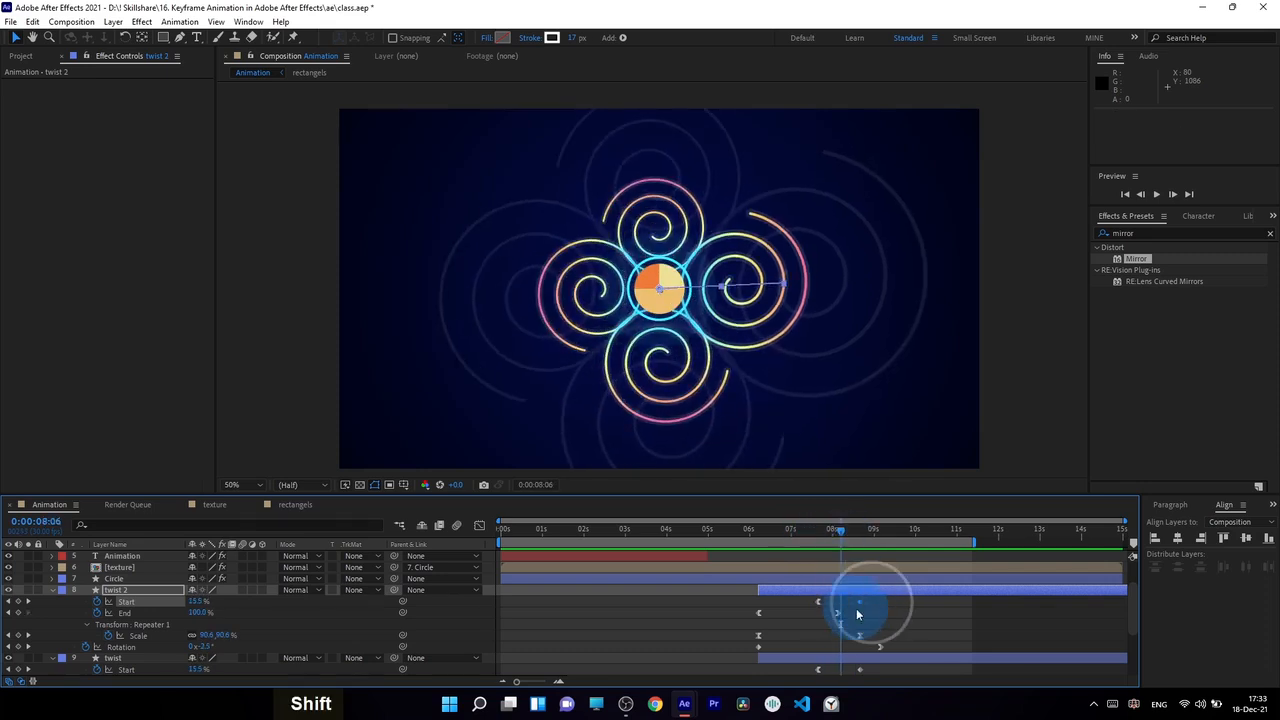
left_click_drag(871, 667, 825, 670)
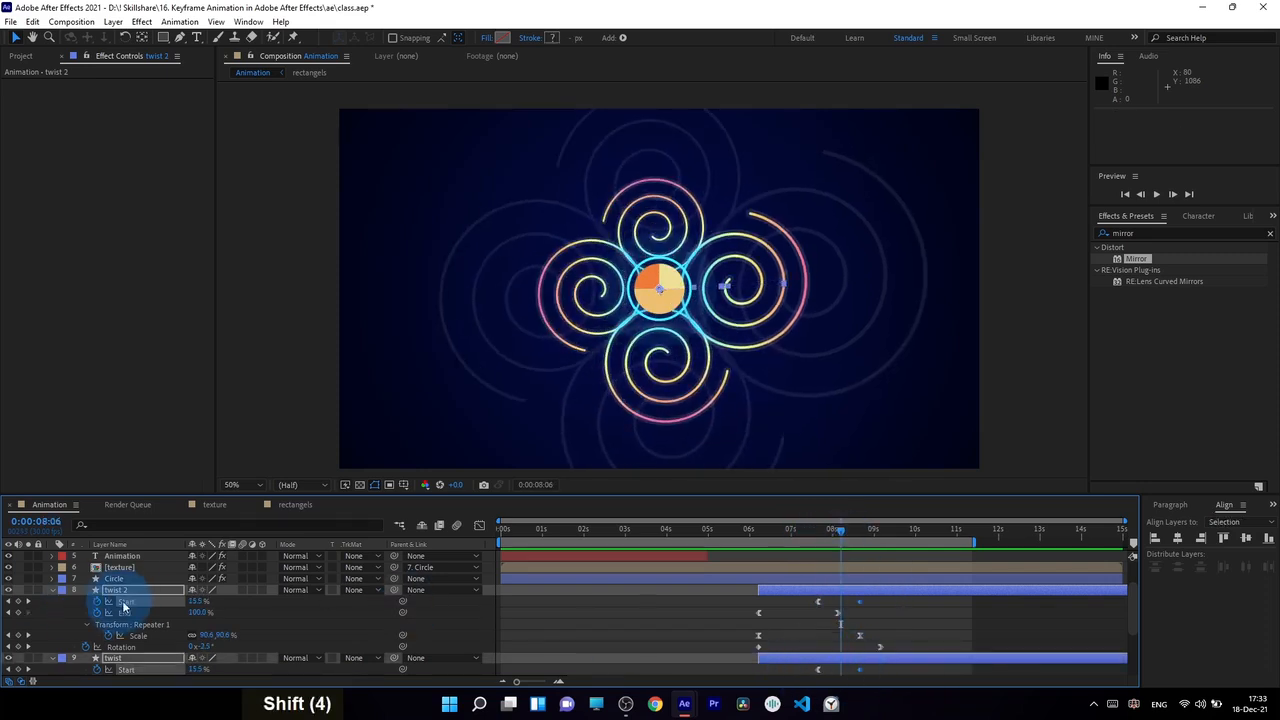
left_click_drag(866, 607, 891, 606)
left_click_drag(820, 528, 875, 558)
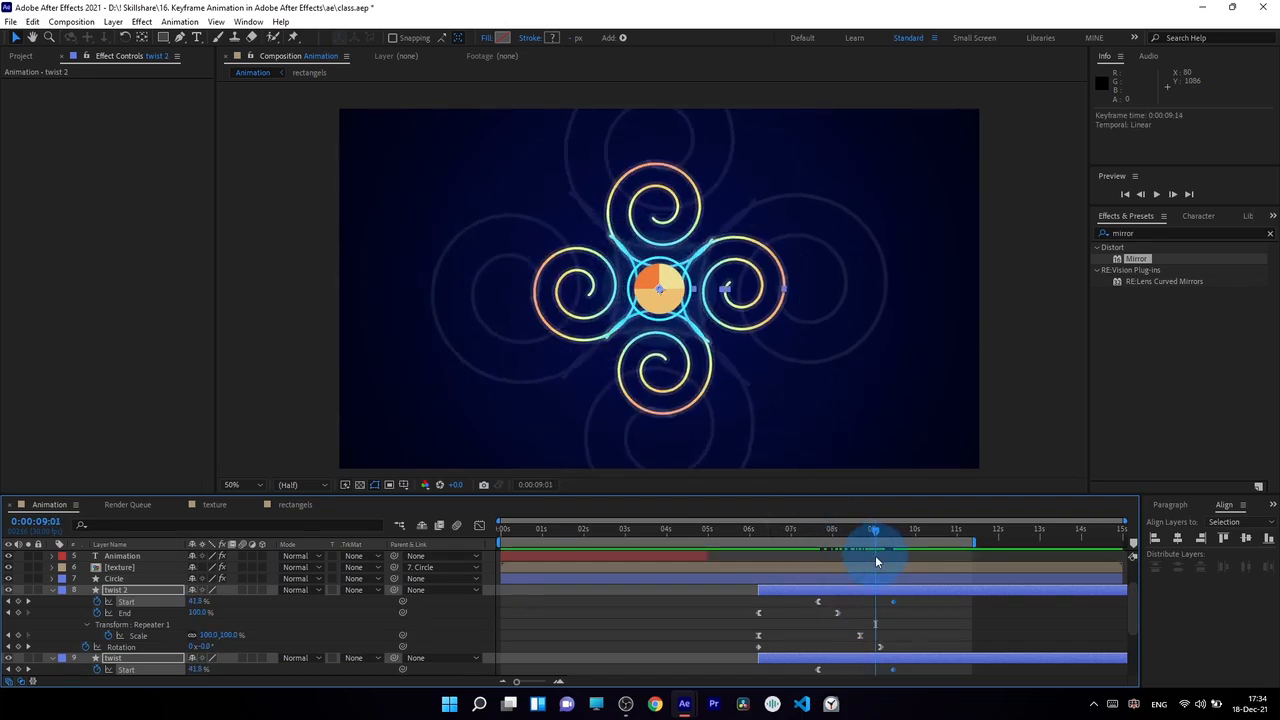
Apply Easy Ease to the last Start keyframes of both twist layers and try increasing their incoming influence in the speed graph
key("F9")
left_click(479, 526)
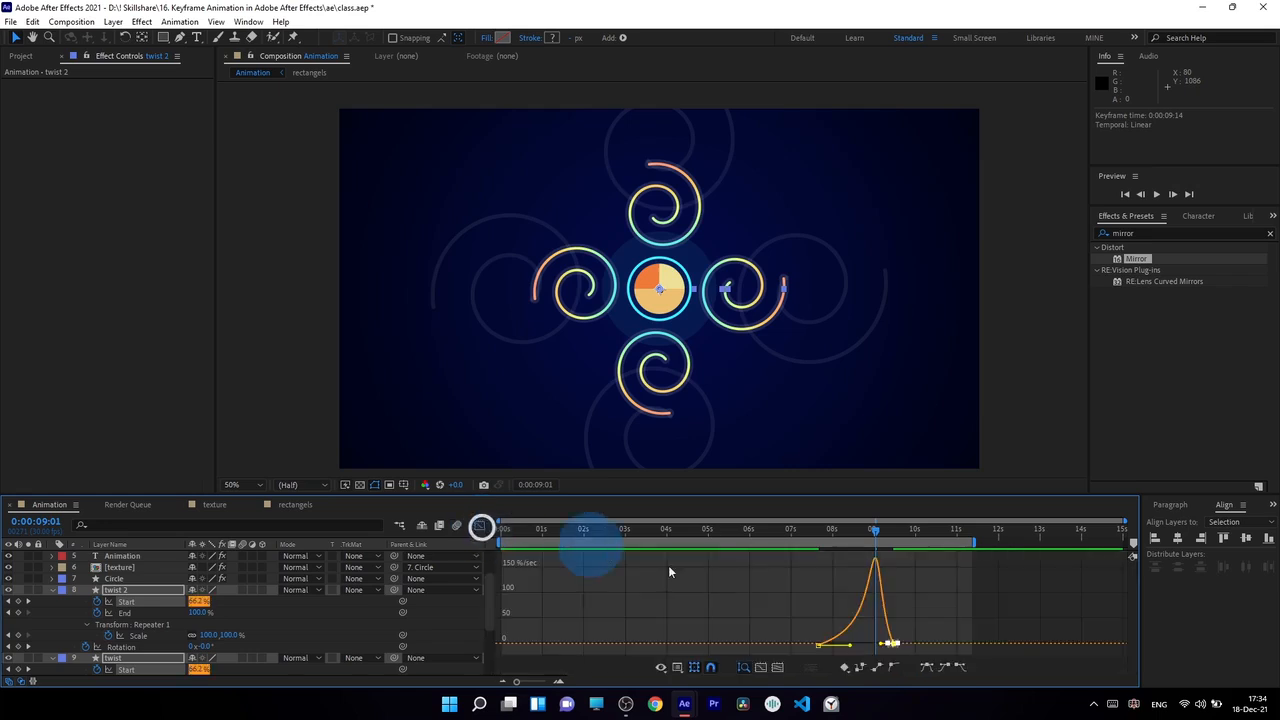
mouse_move(883, 645)
left_mouse_down()
mouse_move(840, 647)
mouse_move(873, 645)
left_mouse_up()
left_click(480, 525)
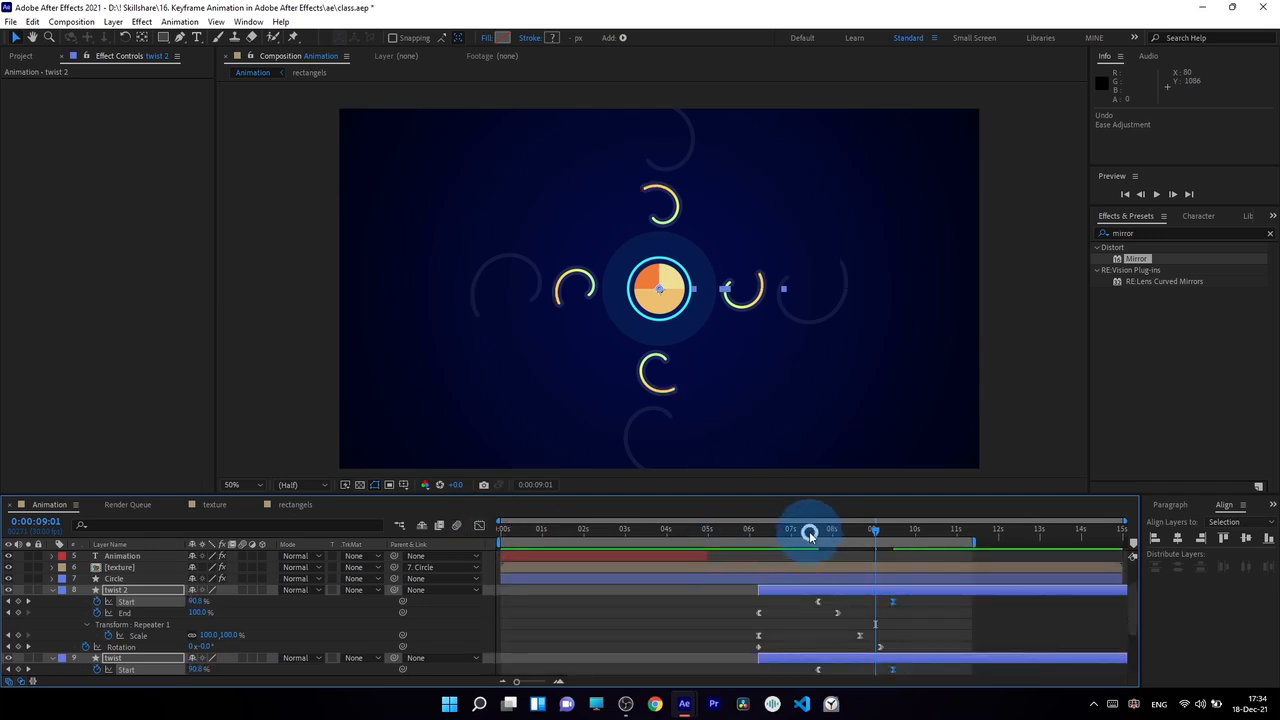
left_click_drag(809, 531, 868, 554)
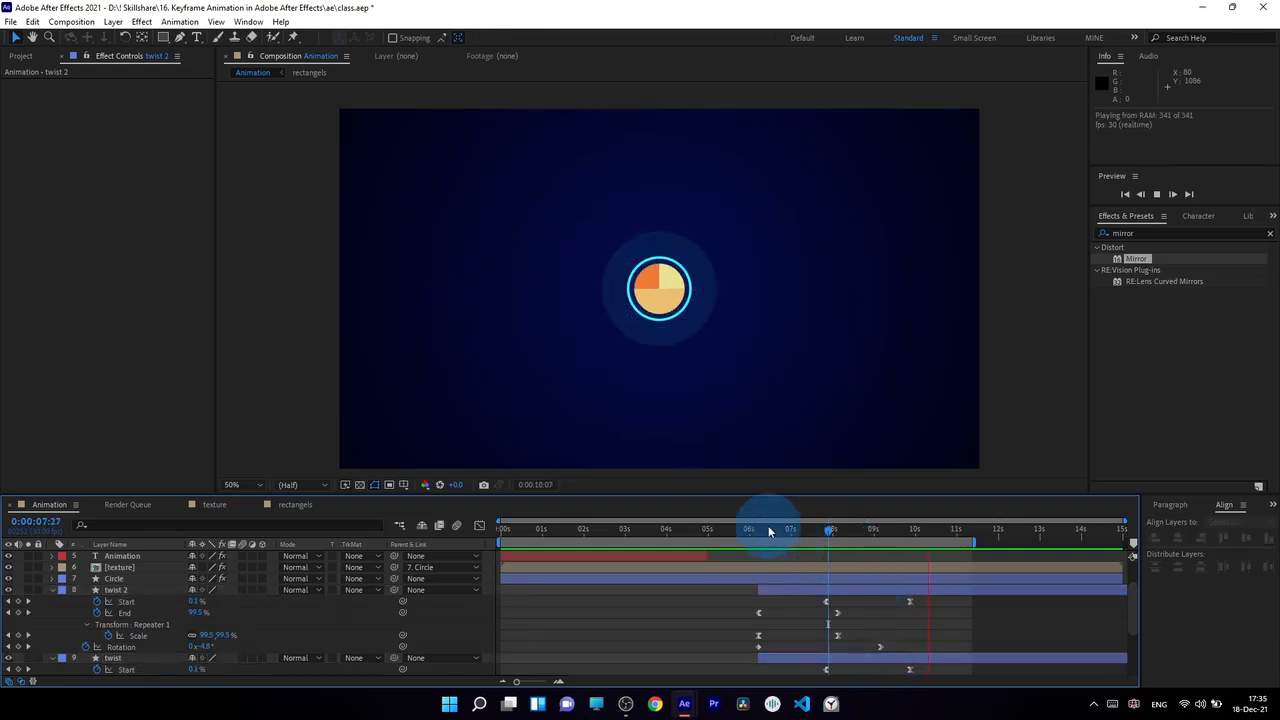
Try deleting the twist 2 layer at 0:00:07:08 and undo the deletion
left_click_drag(768, 525, 804, 585)
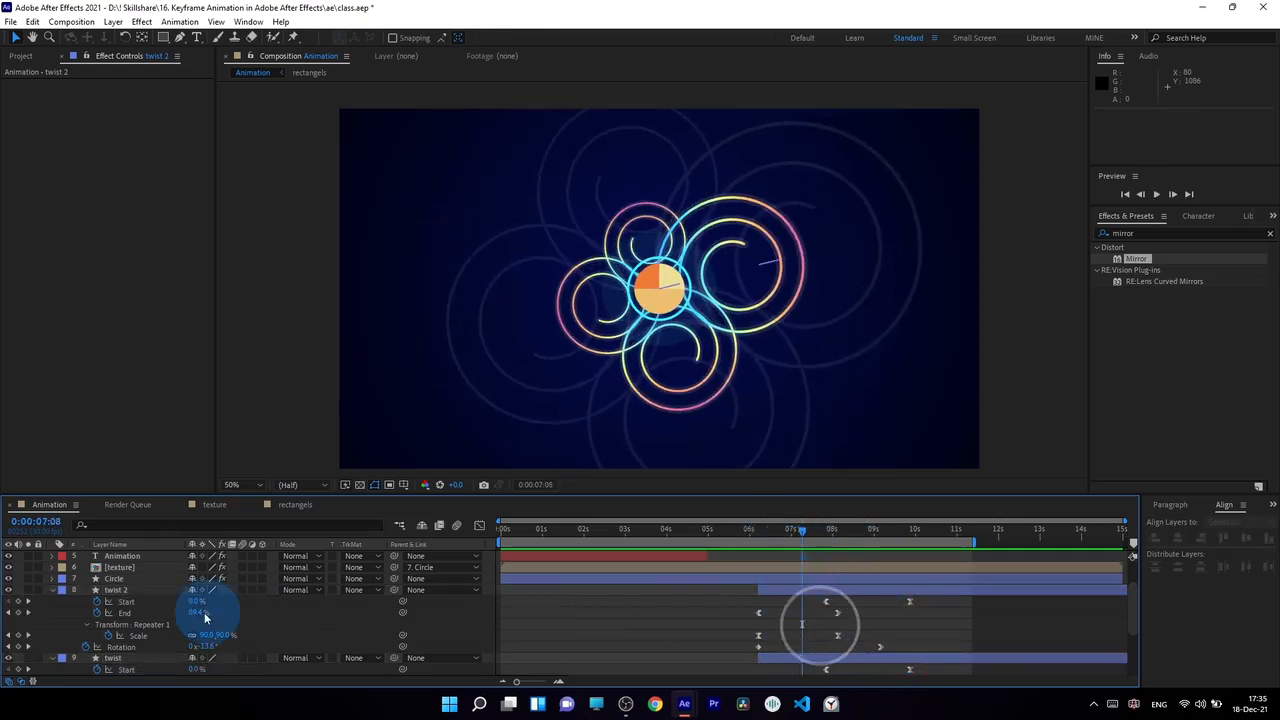
left_click(120, 590)
scroll(789, 634, "down", 2)
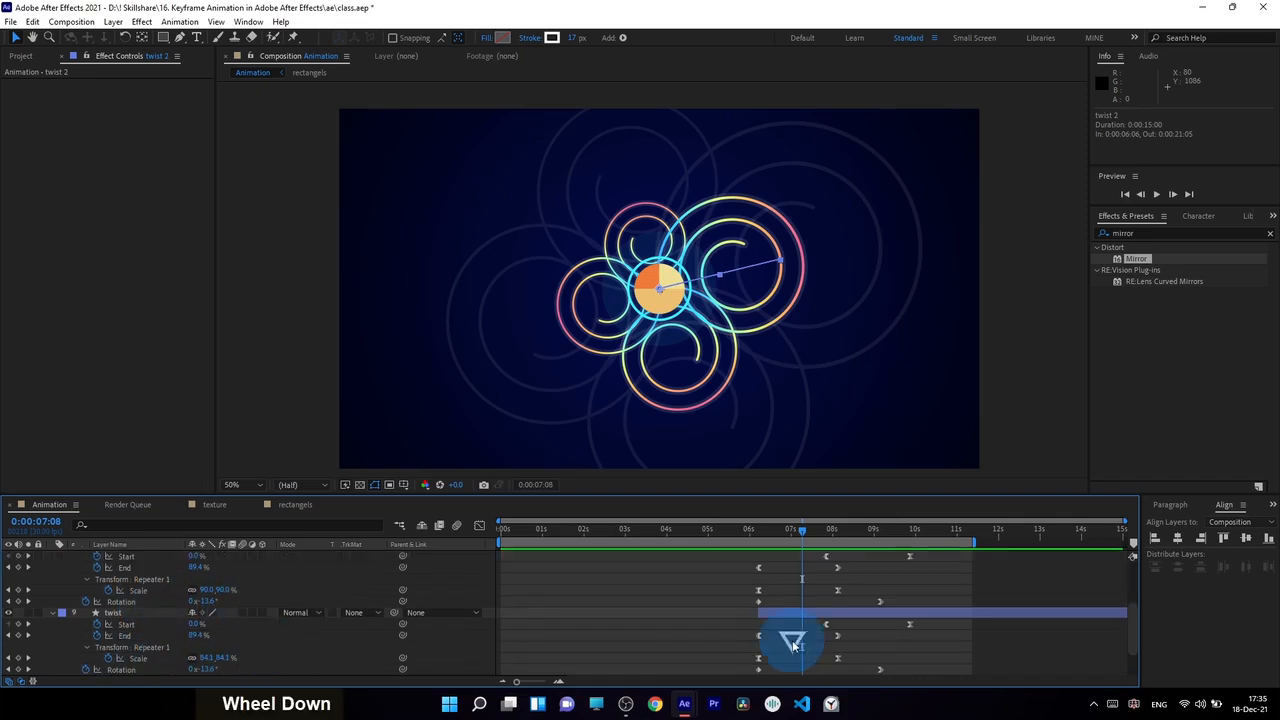
scroll(855, 623, "down", 2)
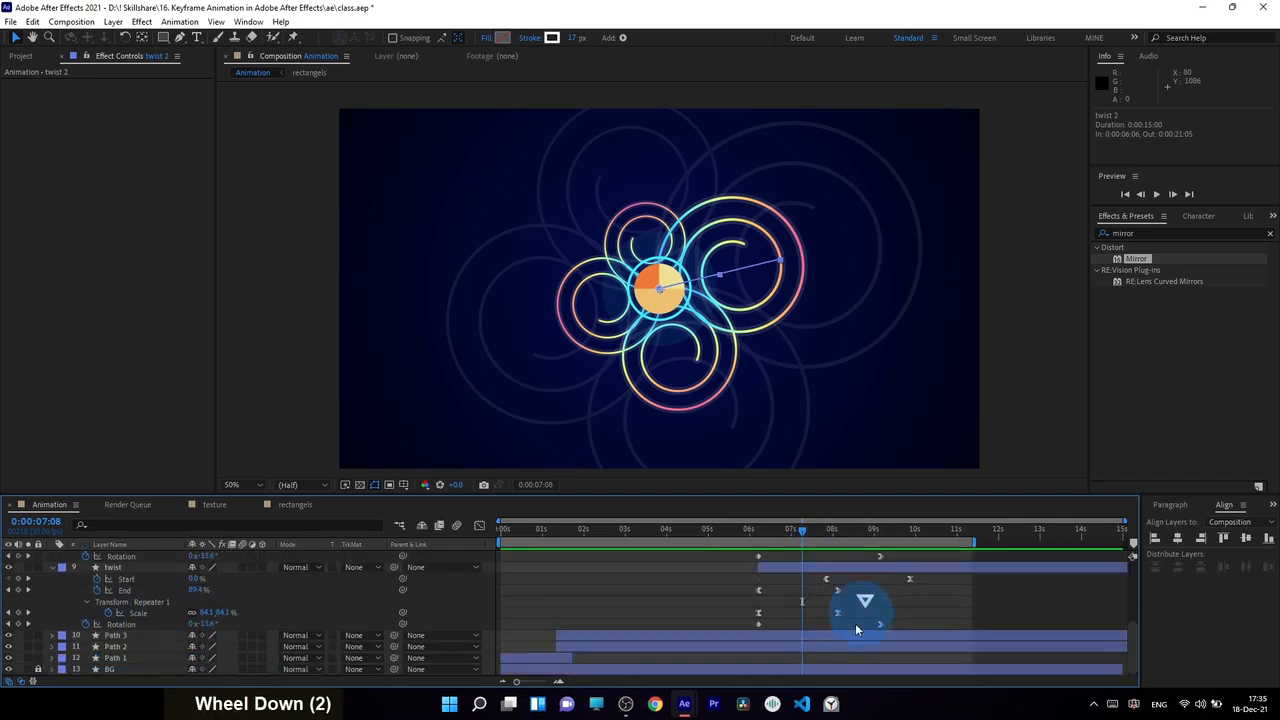
scroll(852, 609, "up", 2)
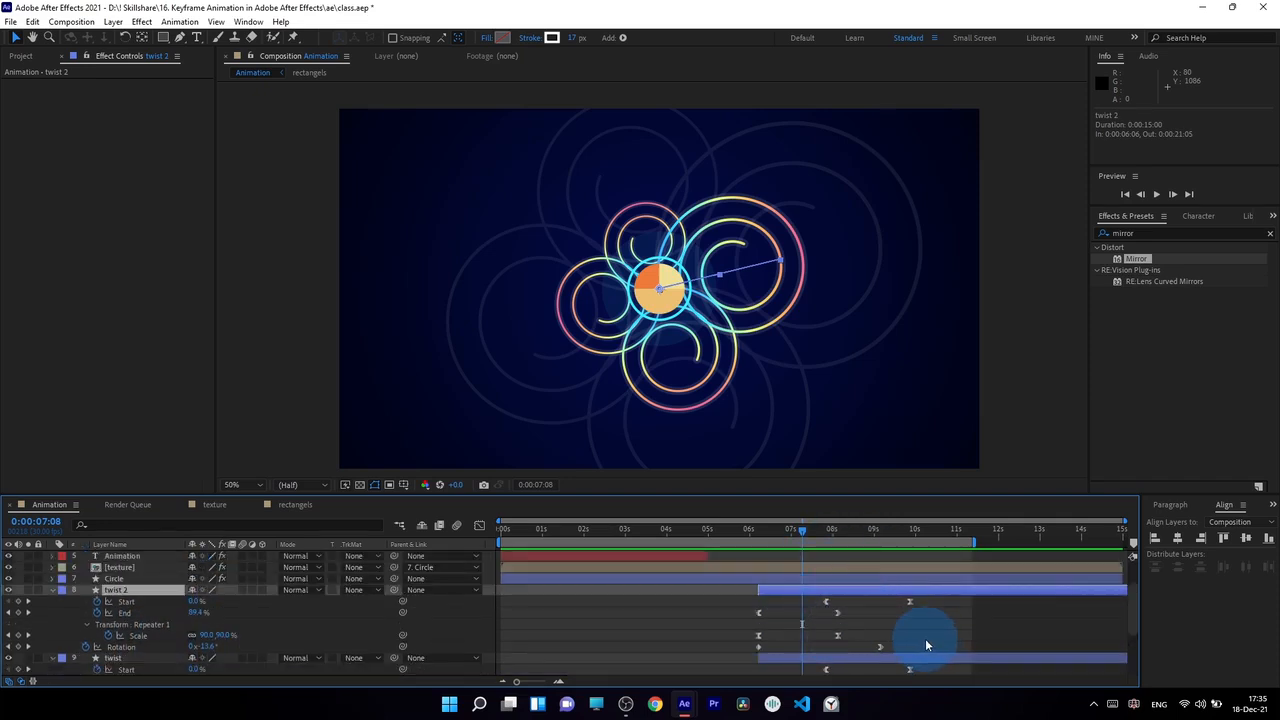
scroll(855, 628, "down", 2)
scroll(816, 622, "up", 2)
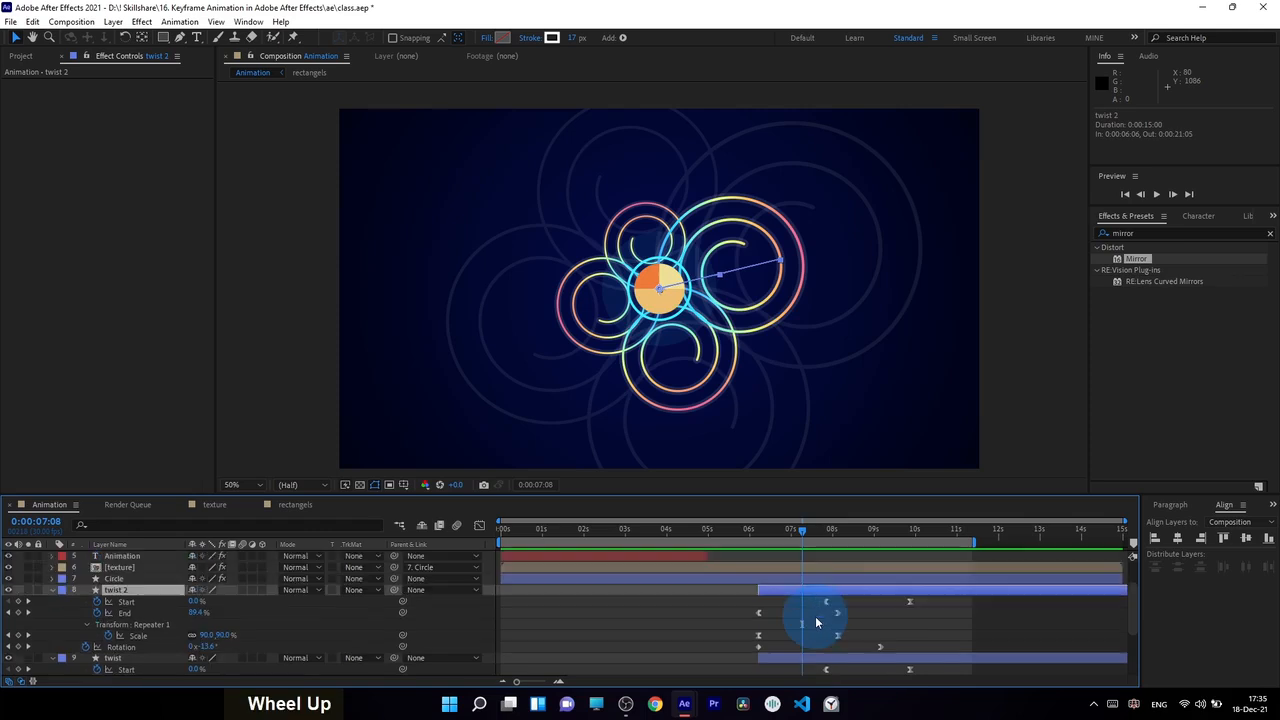
key("Delete")
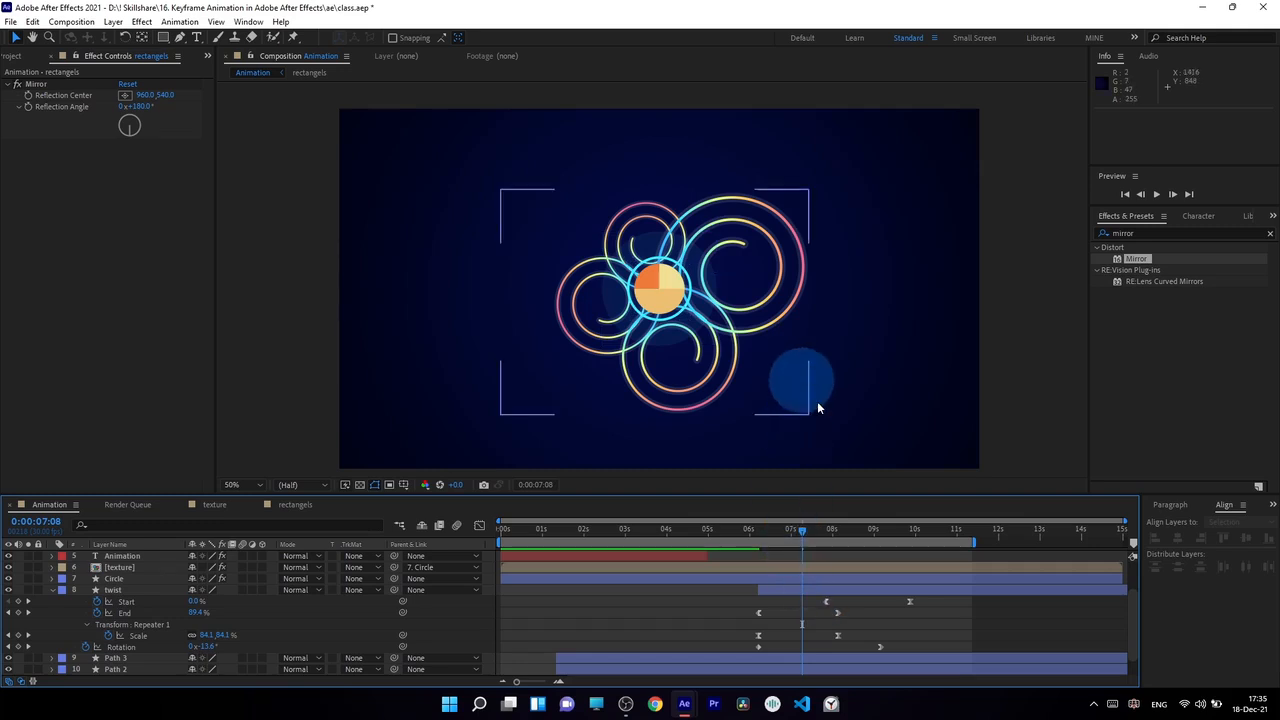
key("ctrl+z")
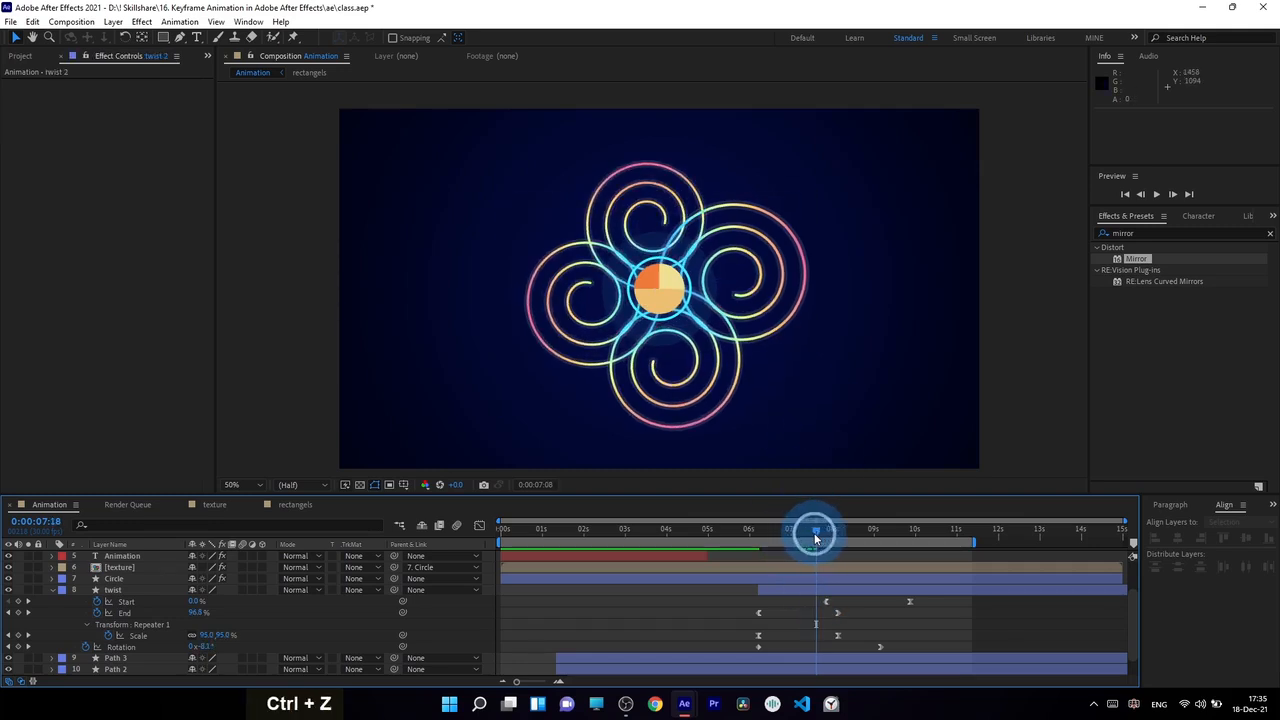
Play back and scrub the composition to check the timing of both spiral layers
left_click_drag(756, 529, 763, 529)
key("KP_0")
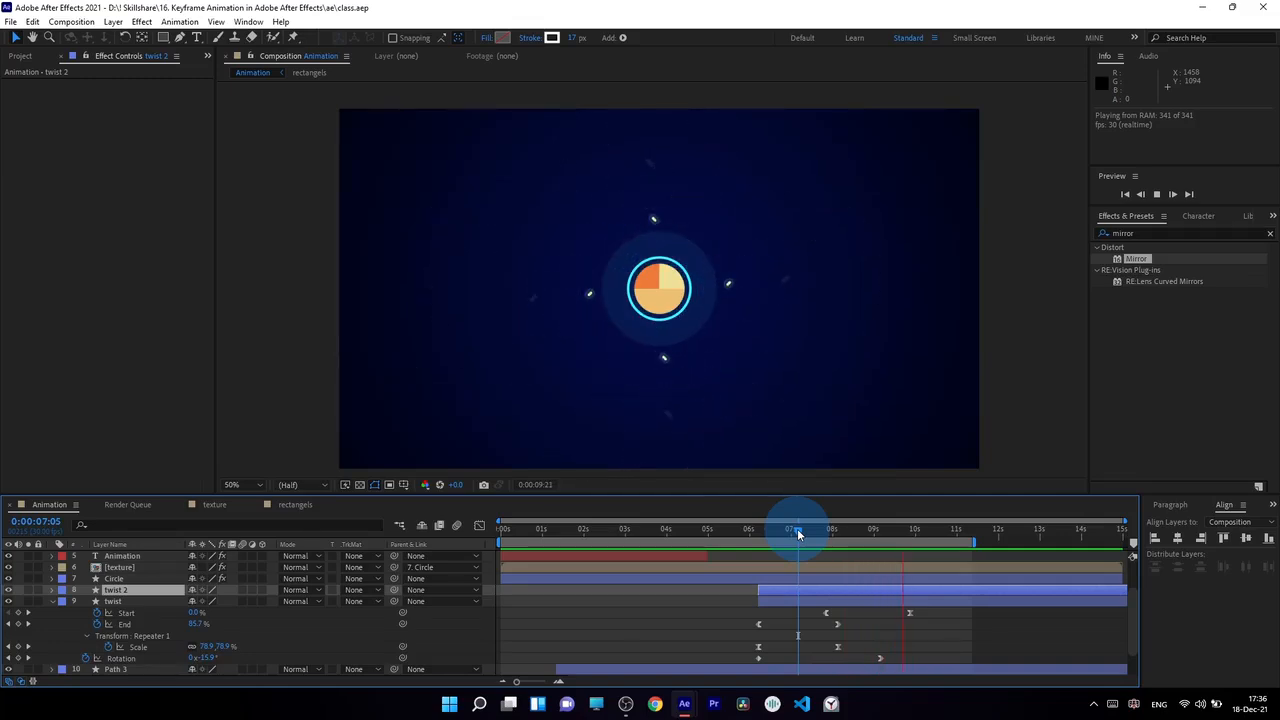
left_click_drag(799, 528, 839, 530)
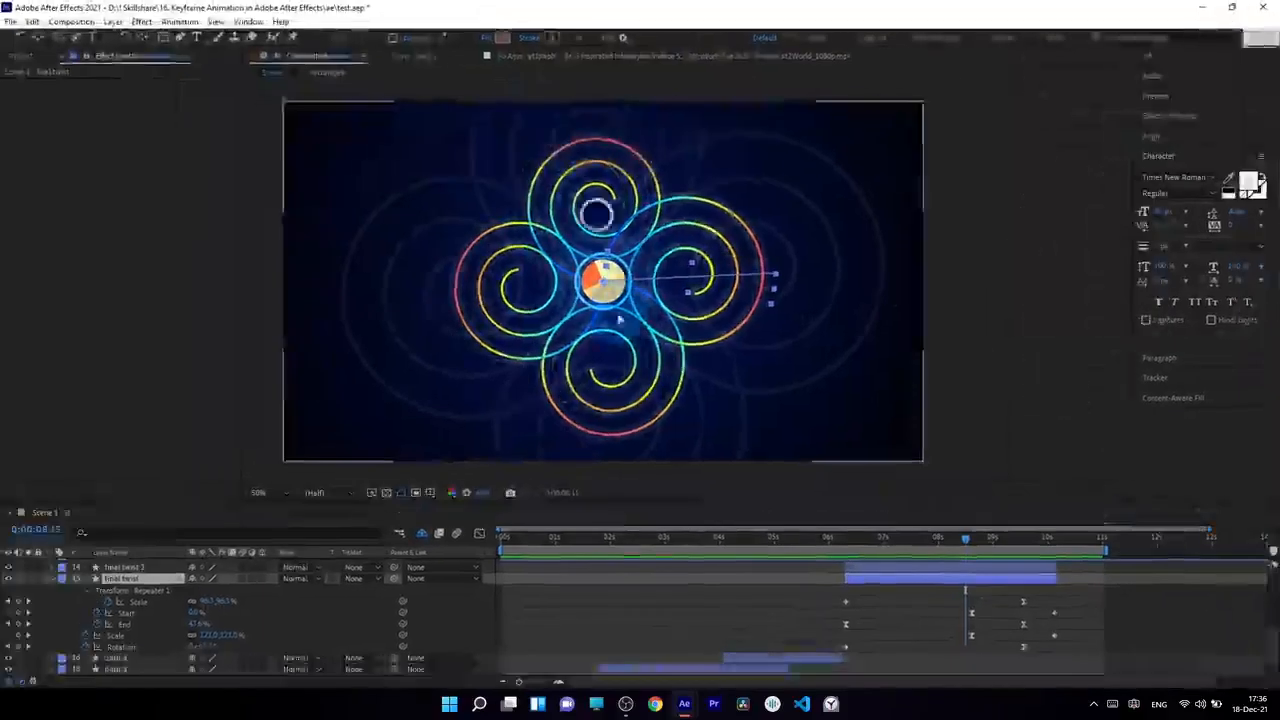
Scrub through the Scene 1 composition in test.aep and play back its finished animation
left_click_drag(605, 555, 1058, 574)
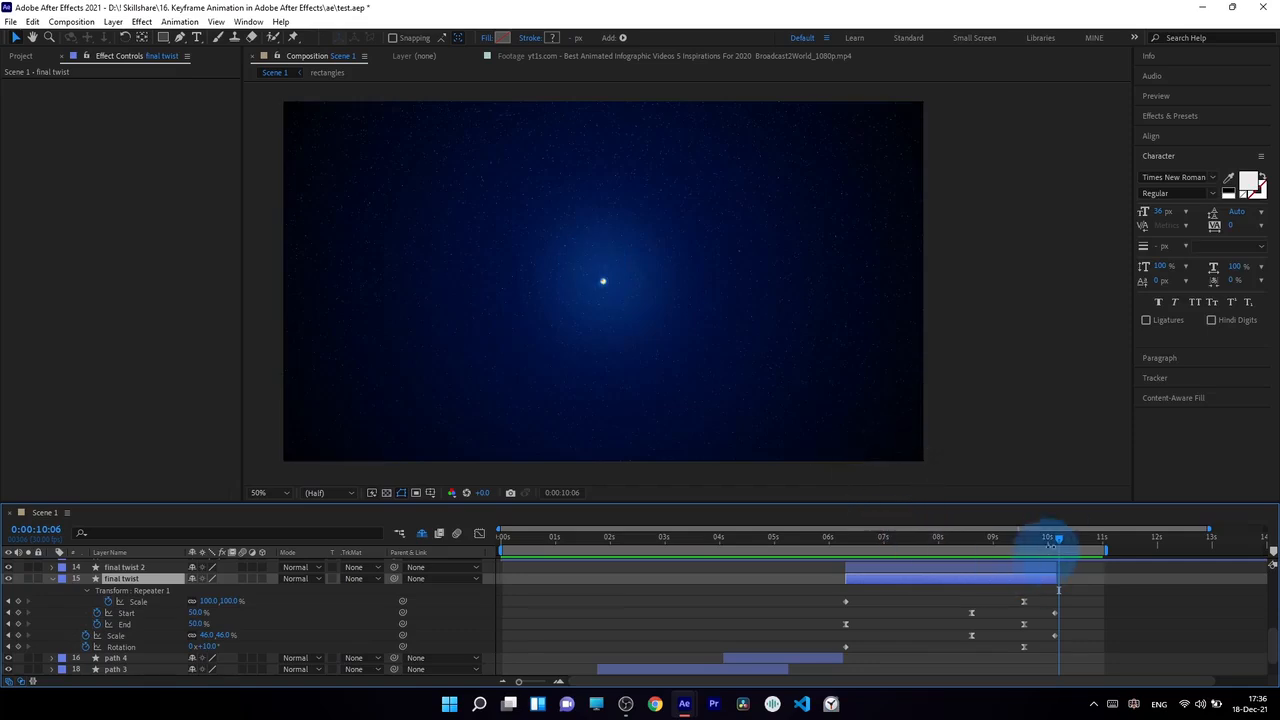
left_click(1051, 539)
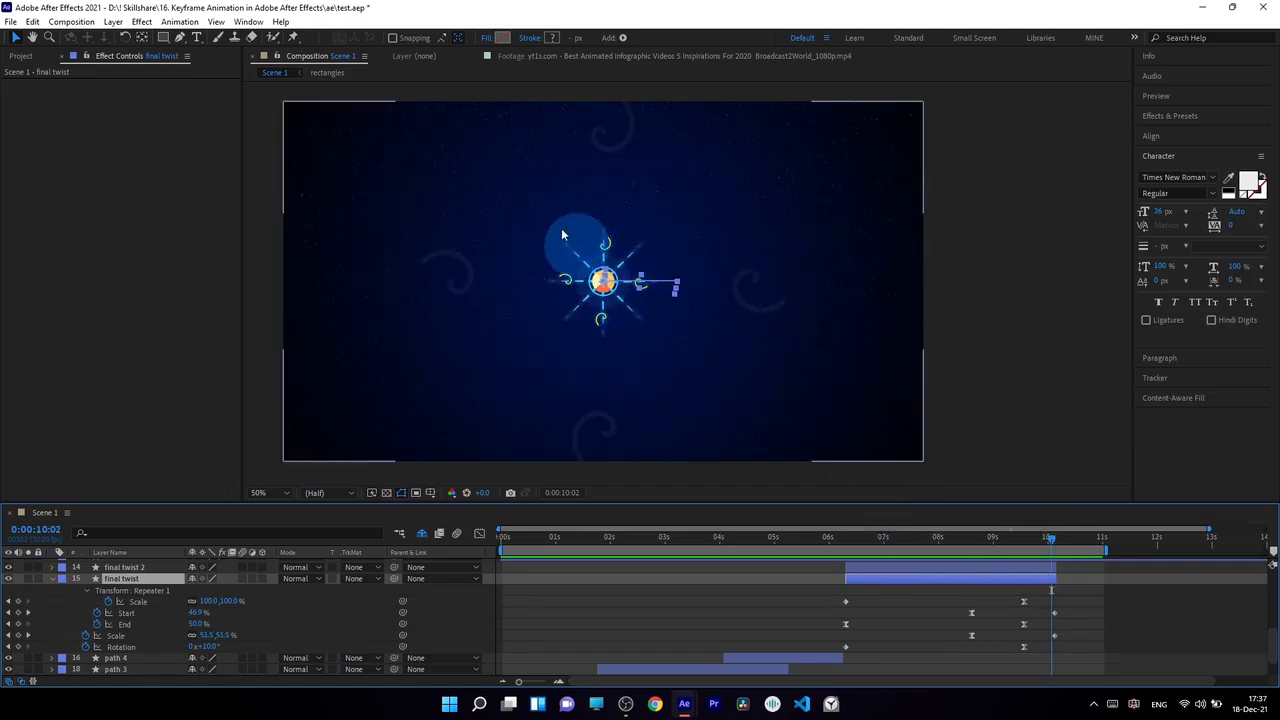
left_click_drag(986, 535, 642, 590)
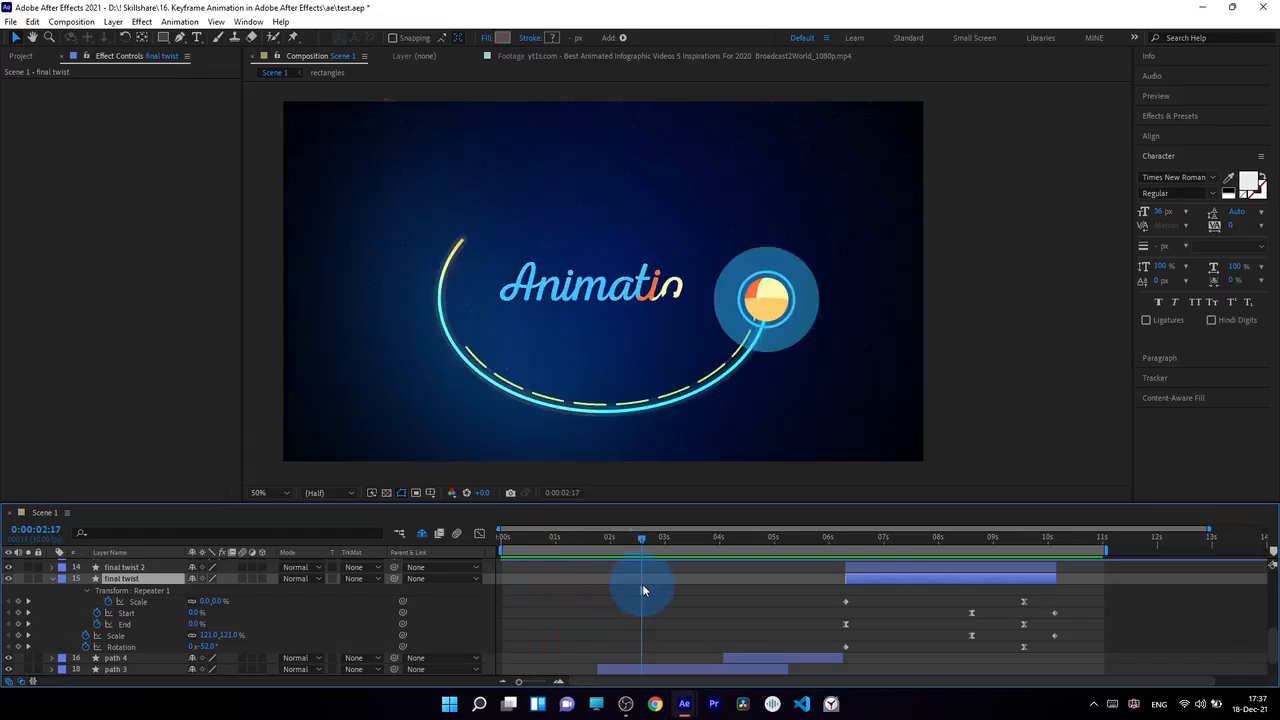
key("space")
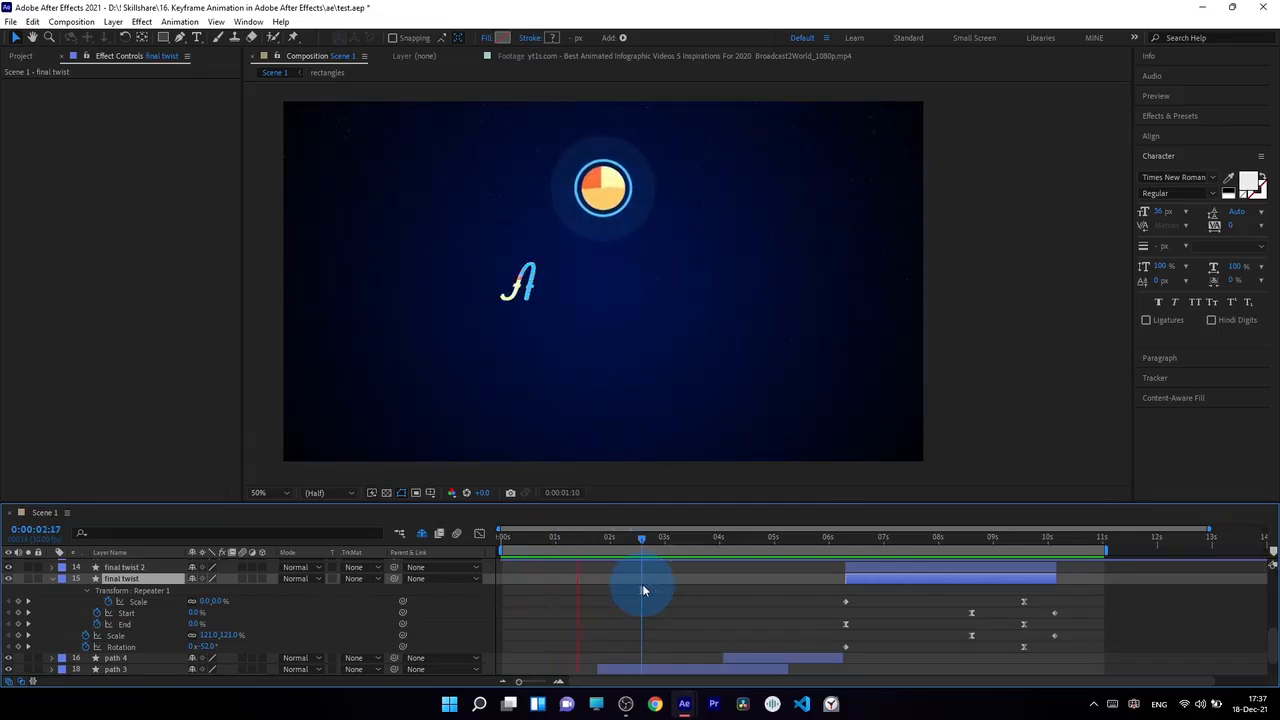